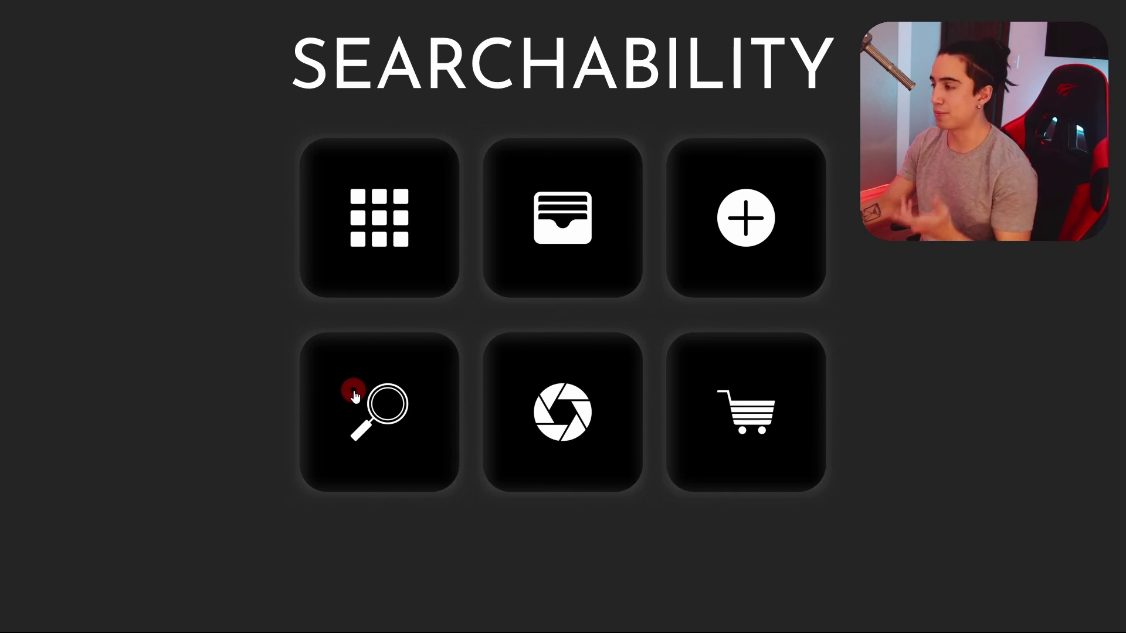
Open the Searchability topic and pair the mymind logo with its title
left_click(354, 396)
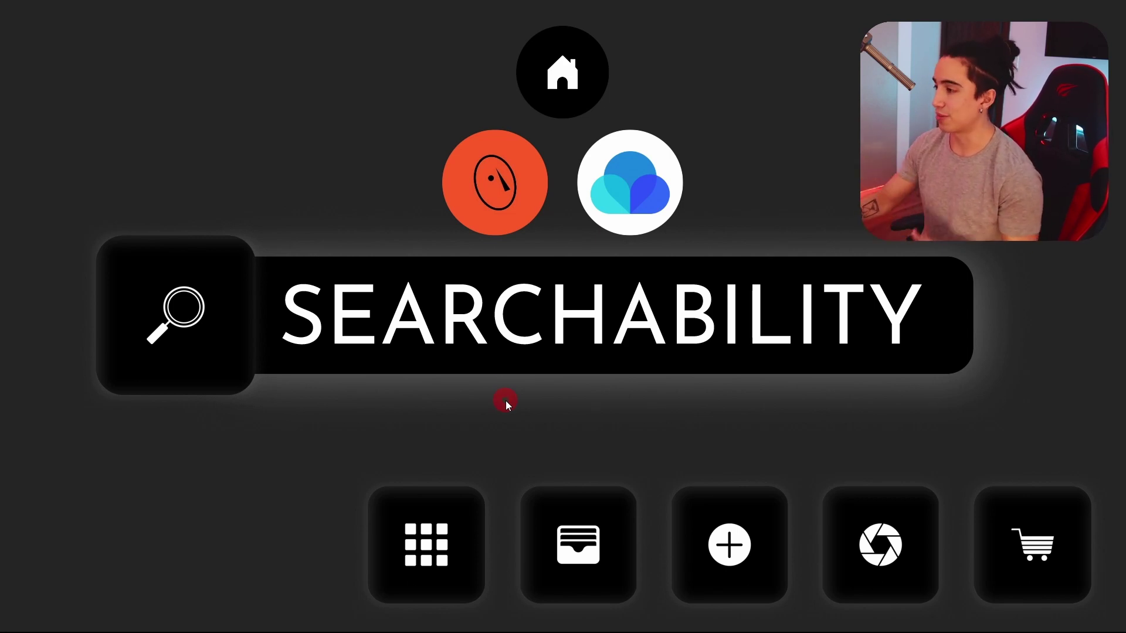
left_click(498, 221)
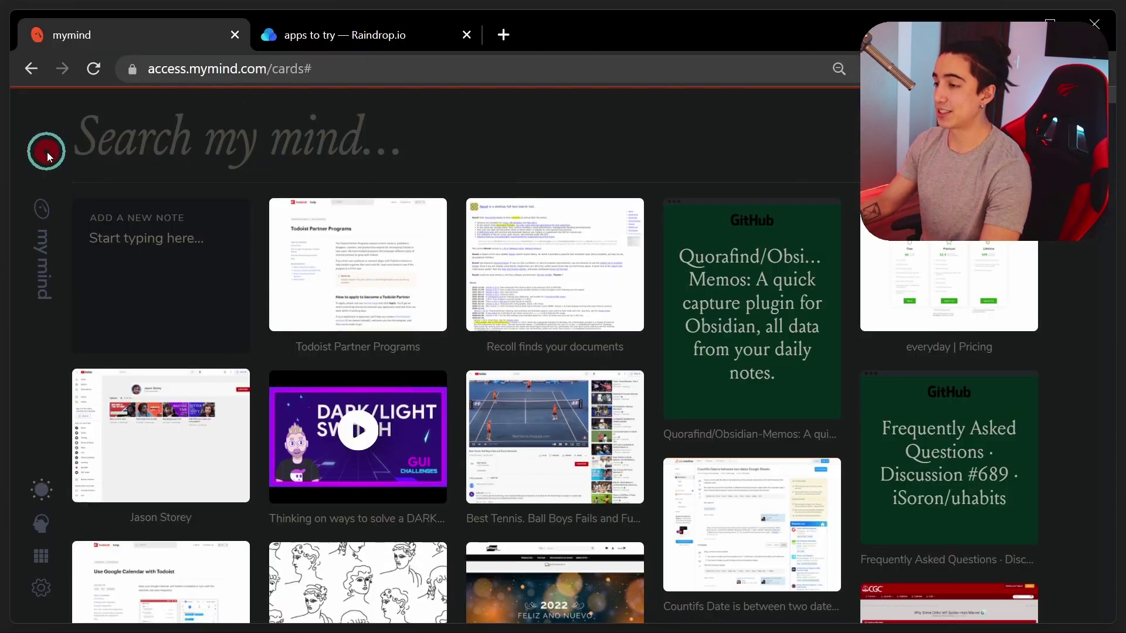
In mymind, search for 'obsidian', then a person's name, then 'spiderman'
type("obsidian")
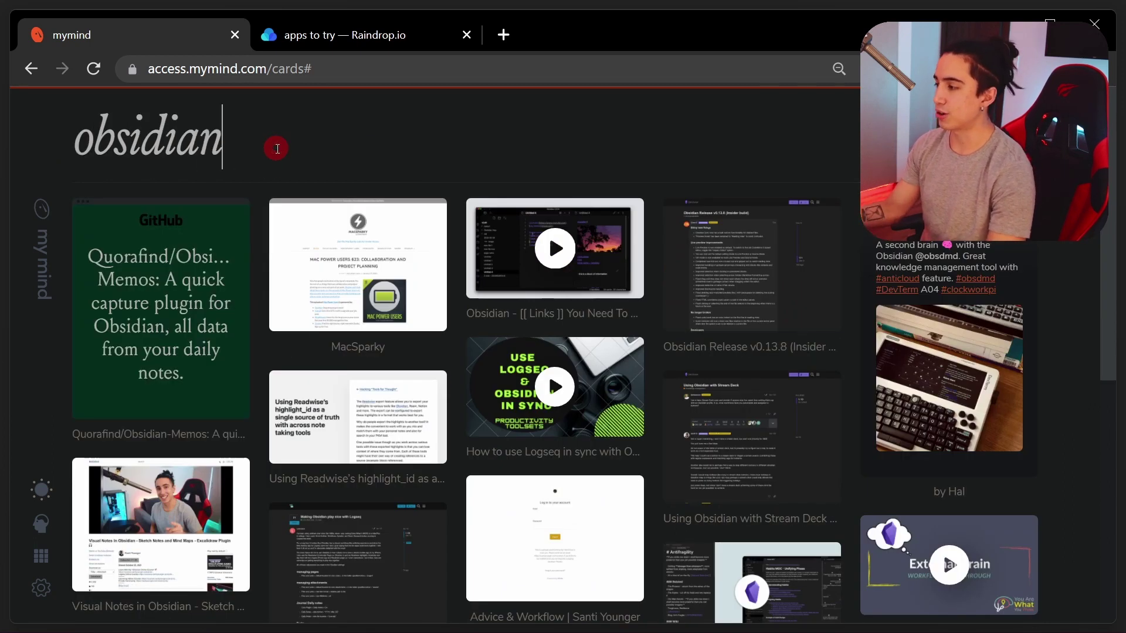
key("ctrl+a")
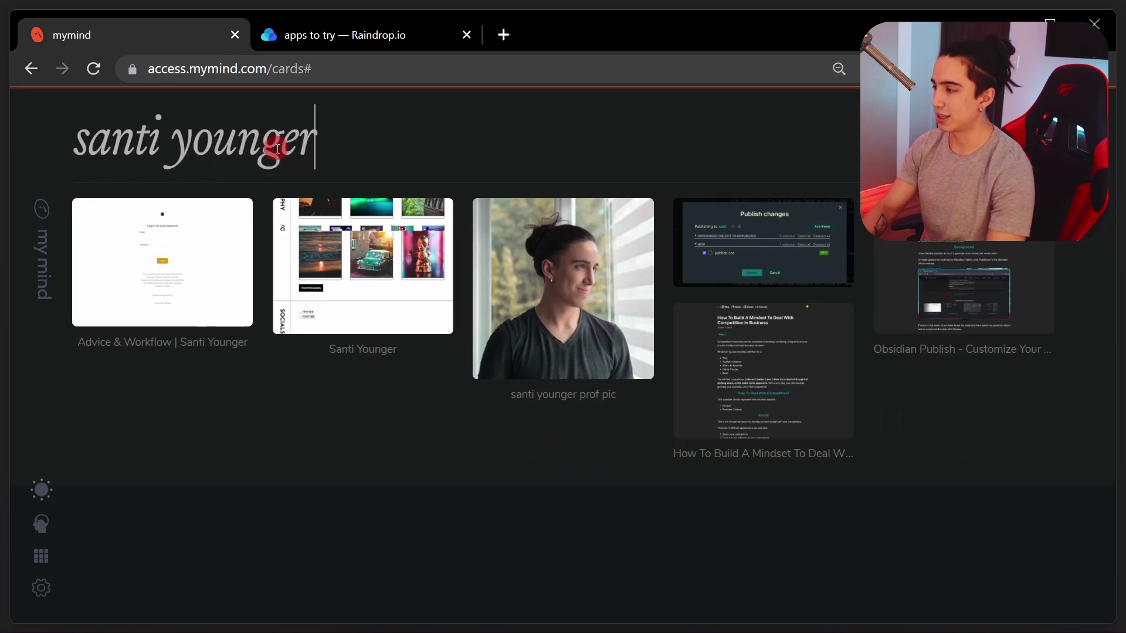
triple_click(277, 149)
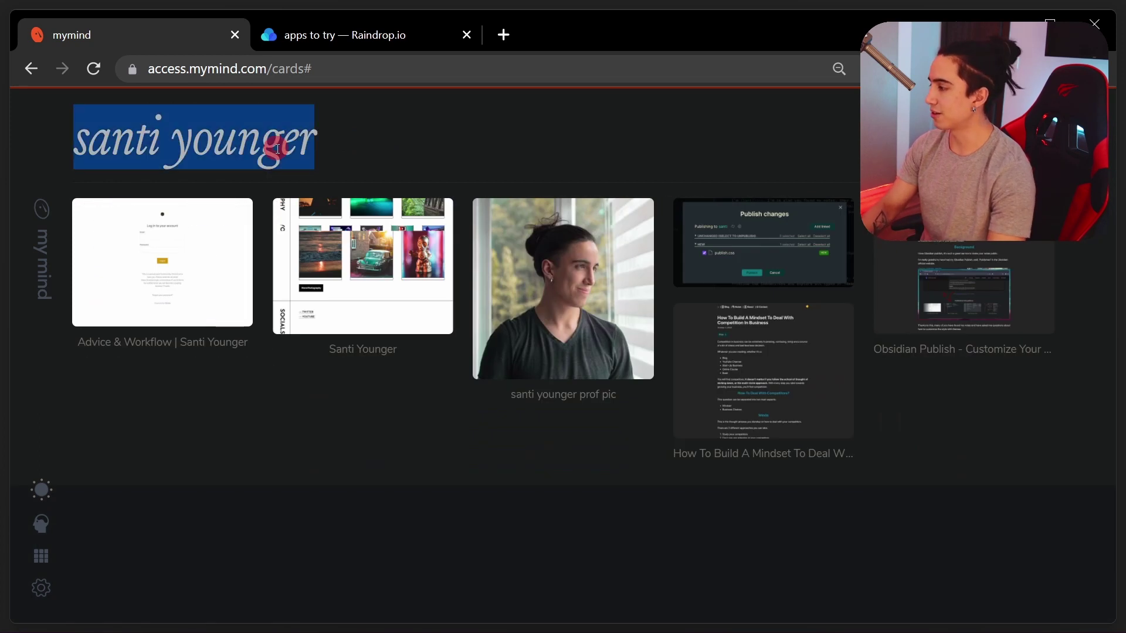
key("BackSpace")
type("spidern")
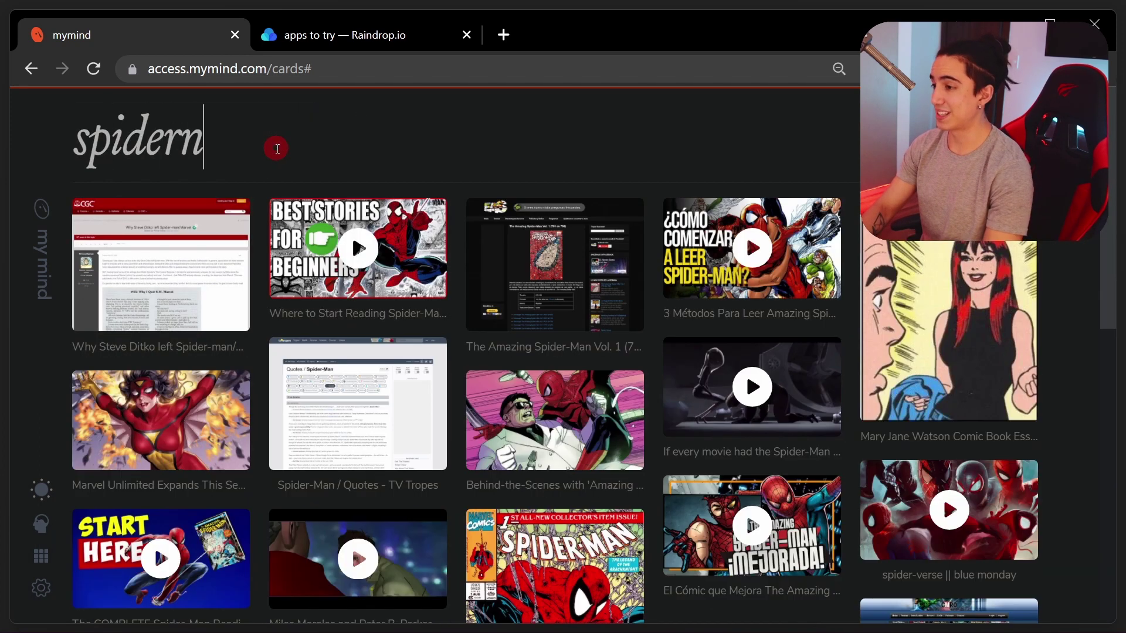
key("BackSpace")
type("man")
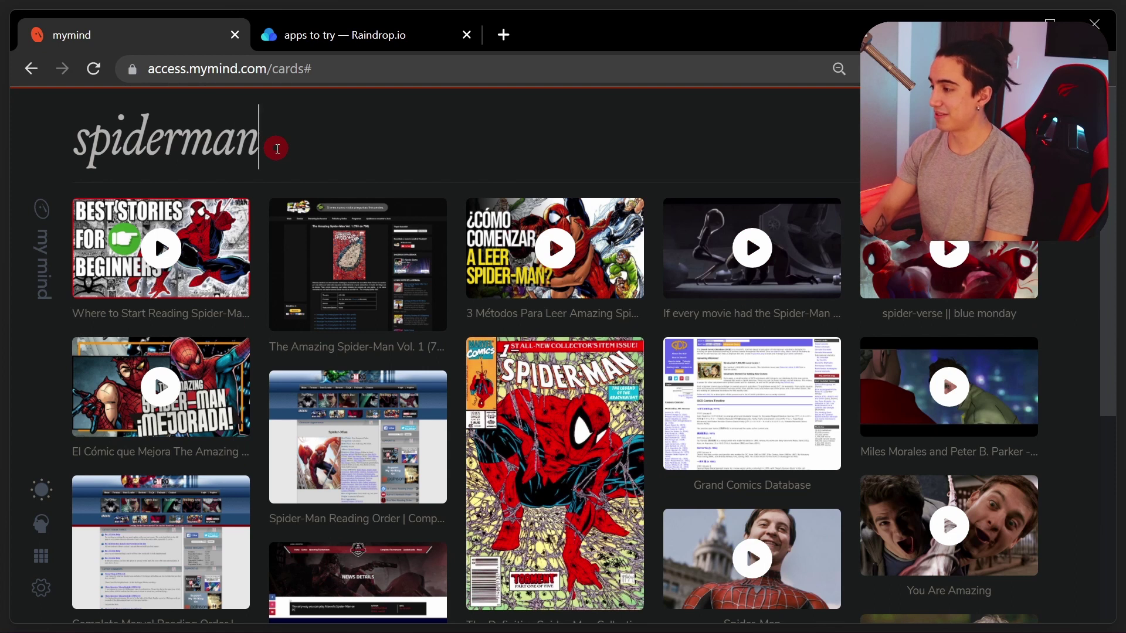
Search 'time tracking', then open and close the Mary Jane Watson card
triple_click(277, 148)
key("BackSpace")
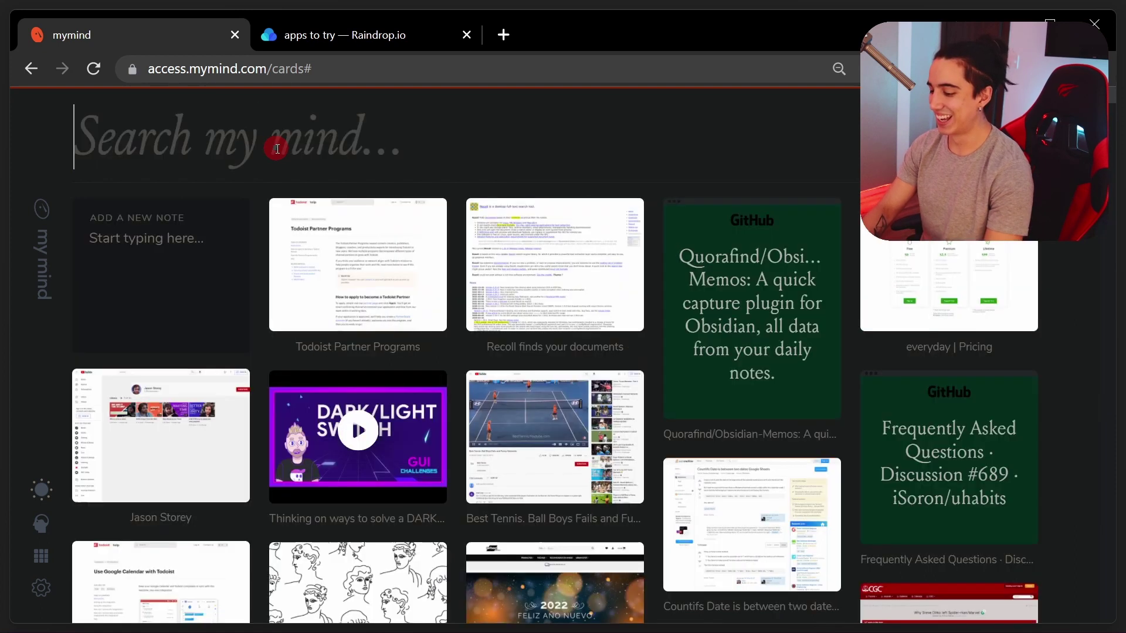
type("time tracking")
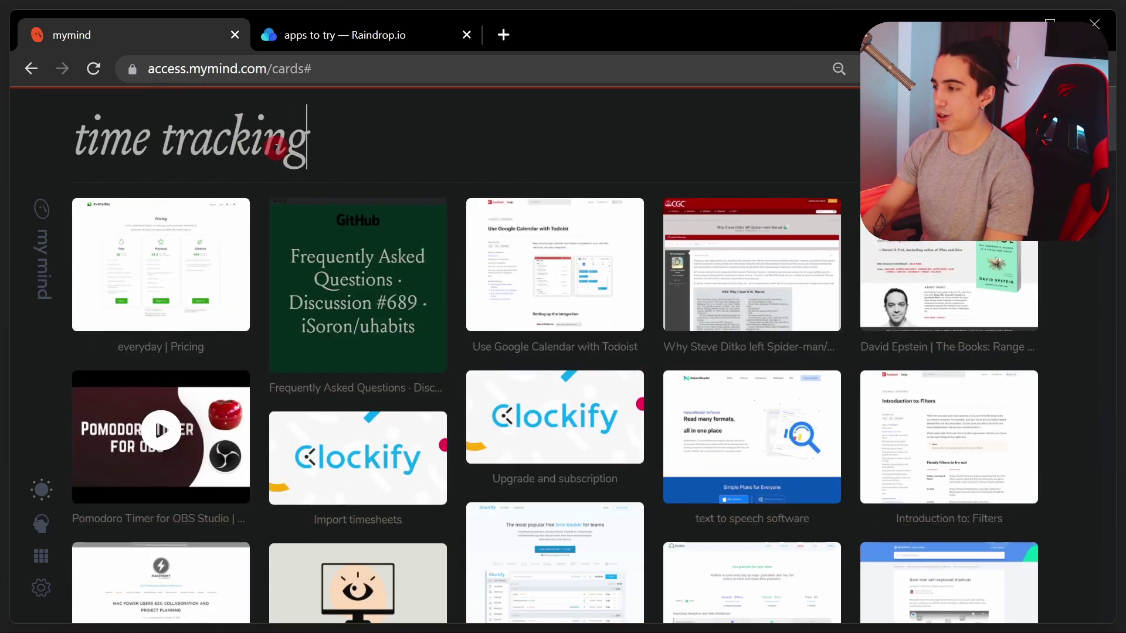
scroll(429, 351, "down", 9)
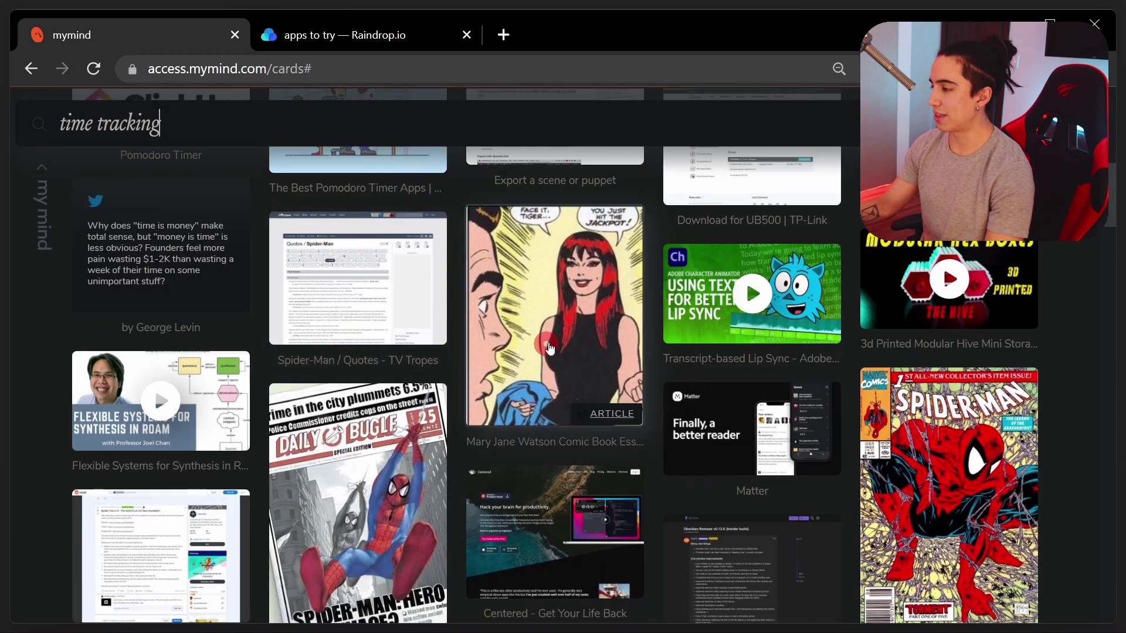
left_click(554, 326)
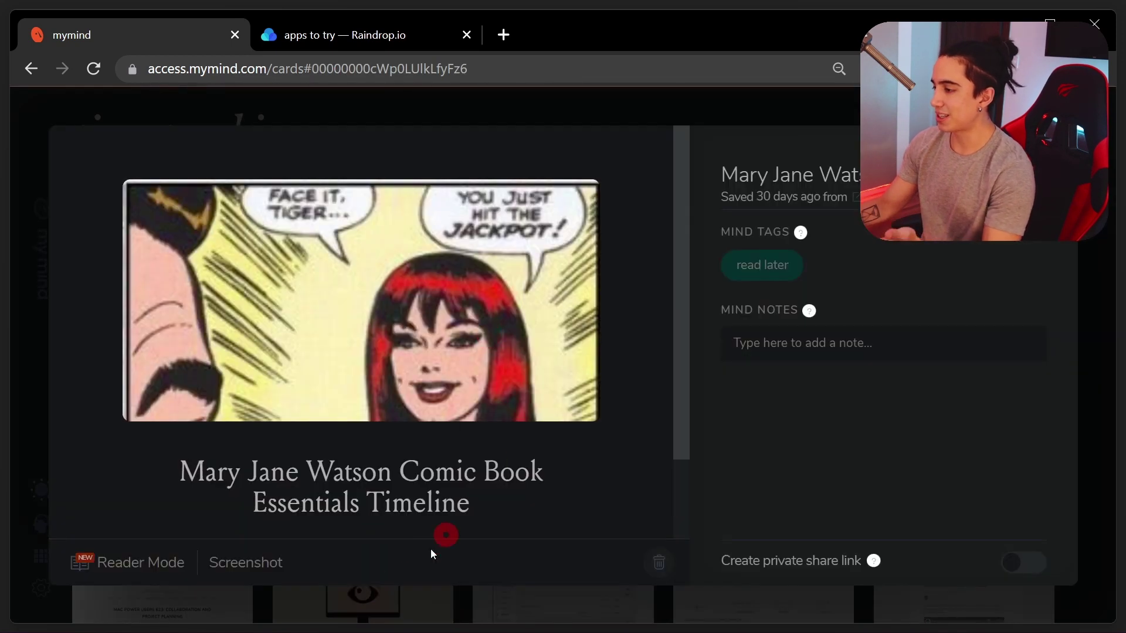
left_click(386, 611)
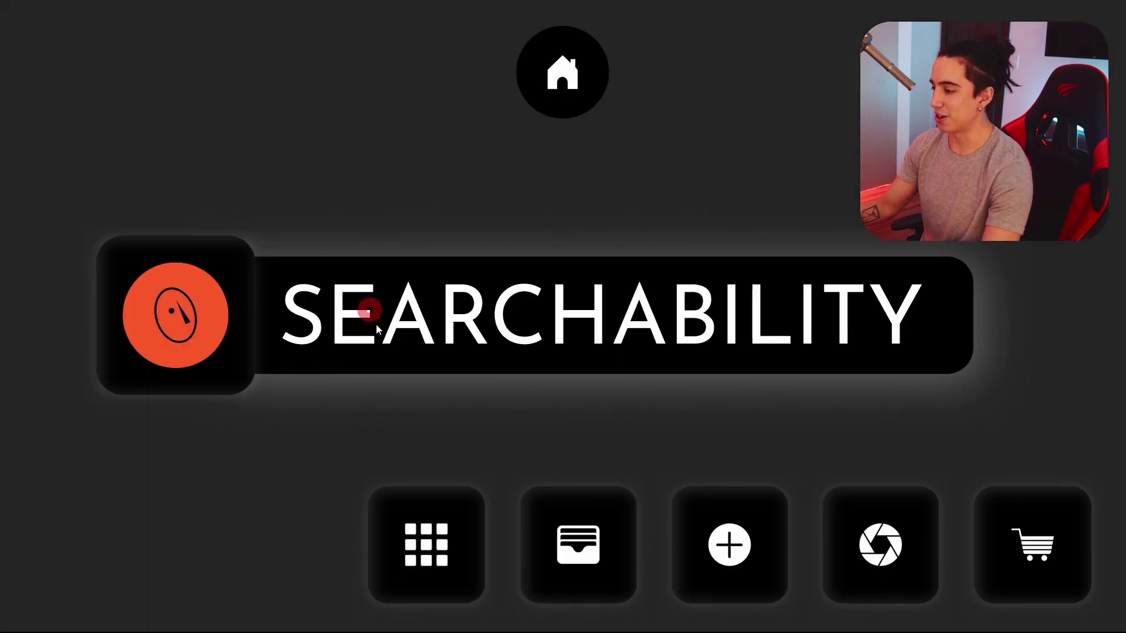
Go from Organization back to Searchability and swap in the Raindrop.io cloud logo
left_click(452, 573)
left_click(704, 516)
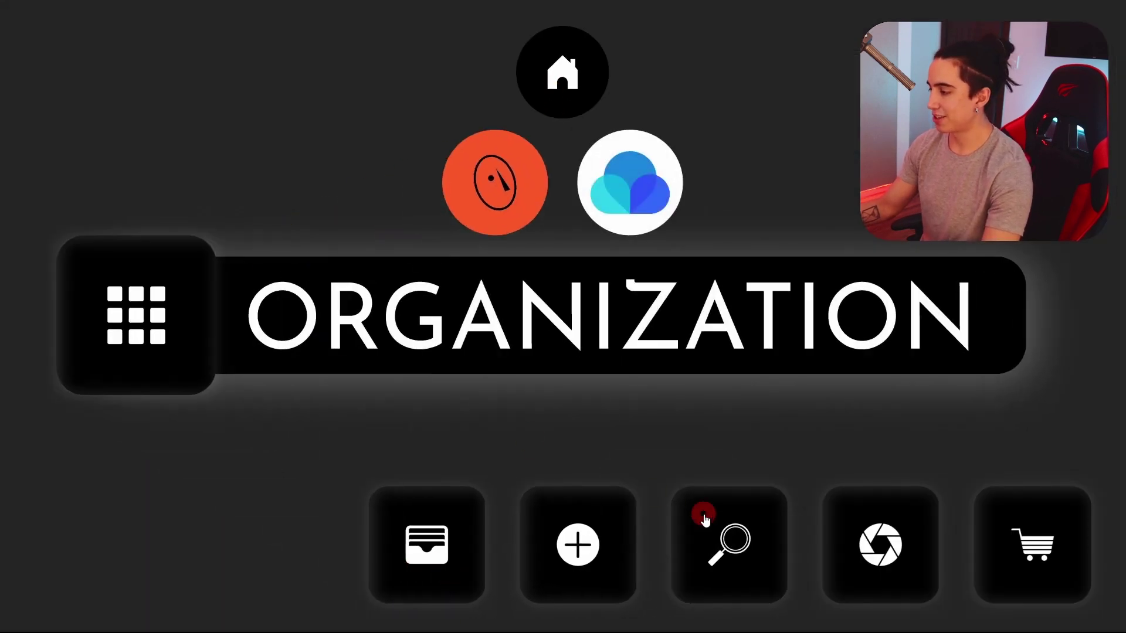
left_click(604, 168)
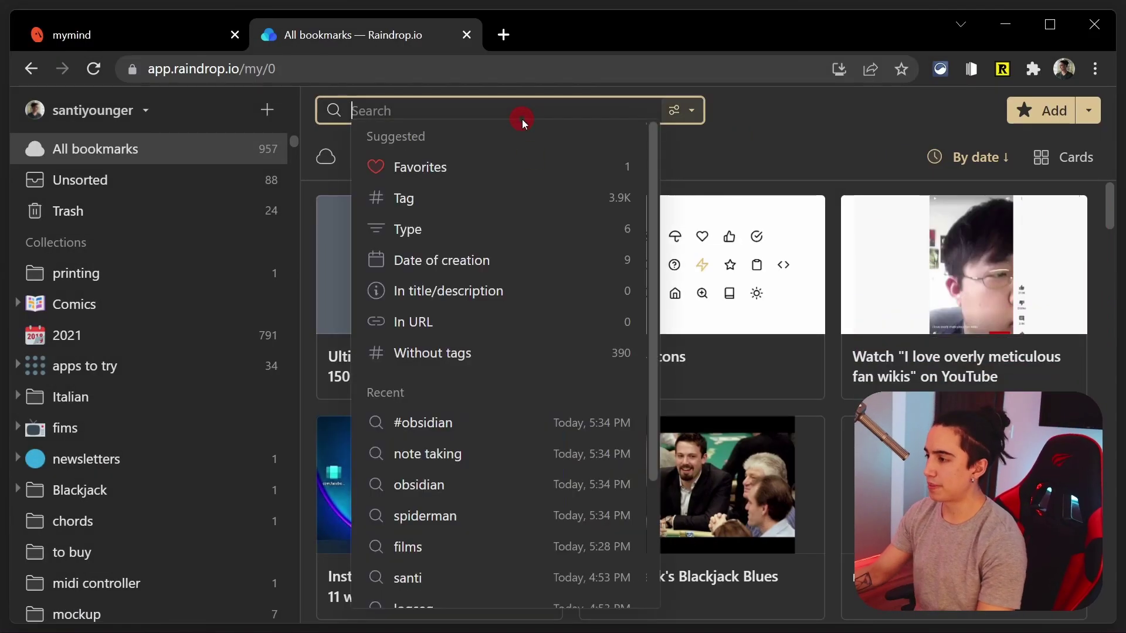
Search Raindrop.io bookmarks for 'obsidian' and scroll through the results
type("obsidian")
key("Return")
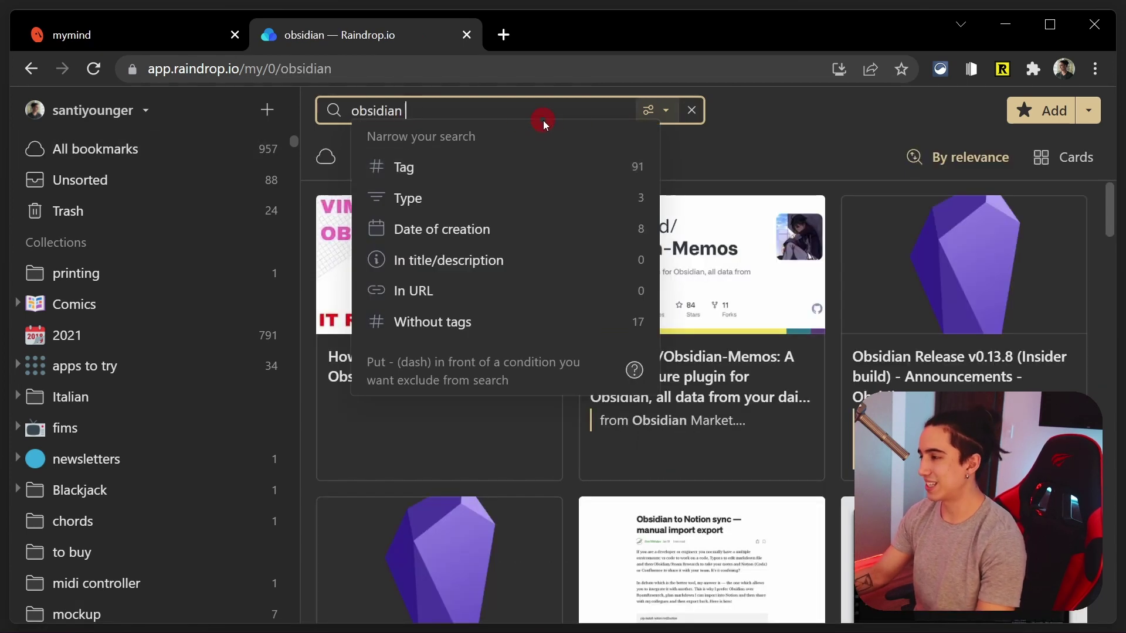
left_click(762, 157)
scroll(684, 308, "down", 15)
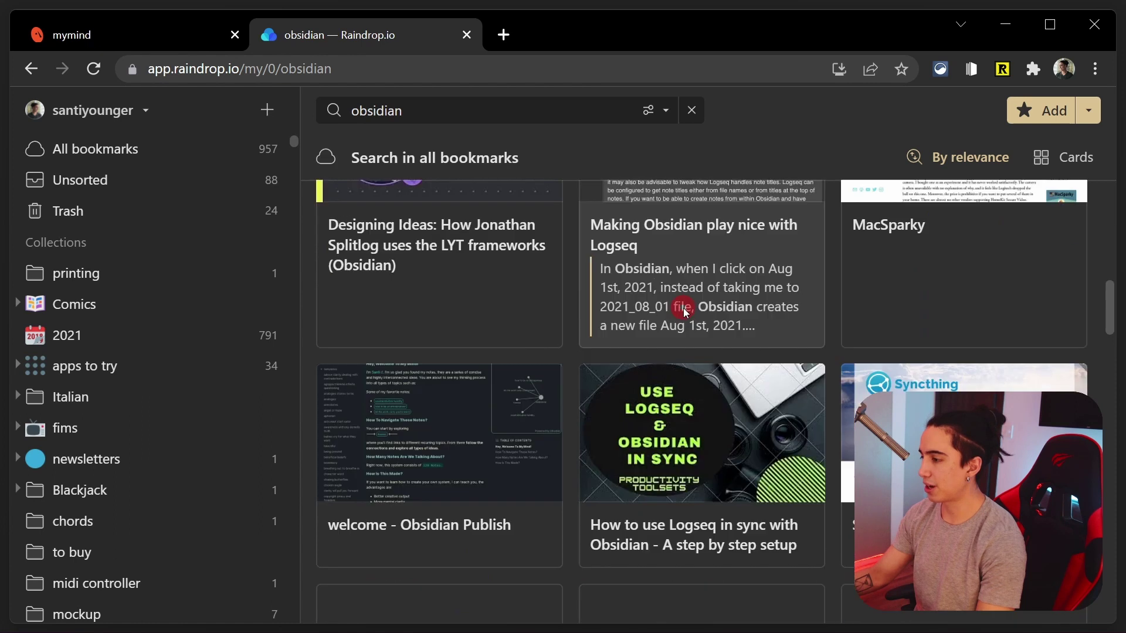
scroll(683, 308, "down", 5)
scroll(682, 302, "up", 8)
Search 'note taking', then 'app', and open the search filter options
left_click(456, 111)
type("not")
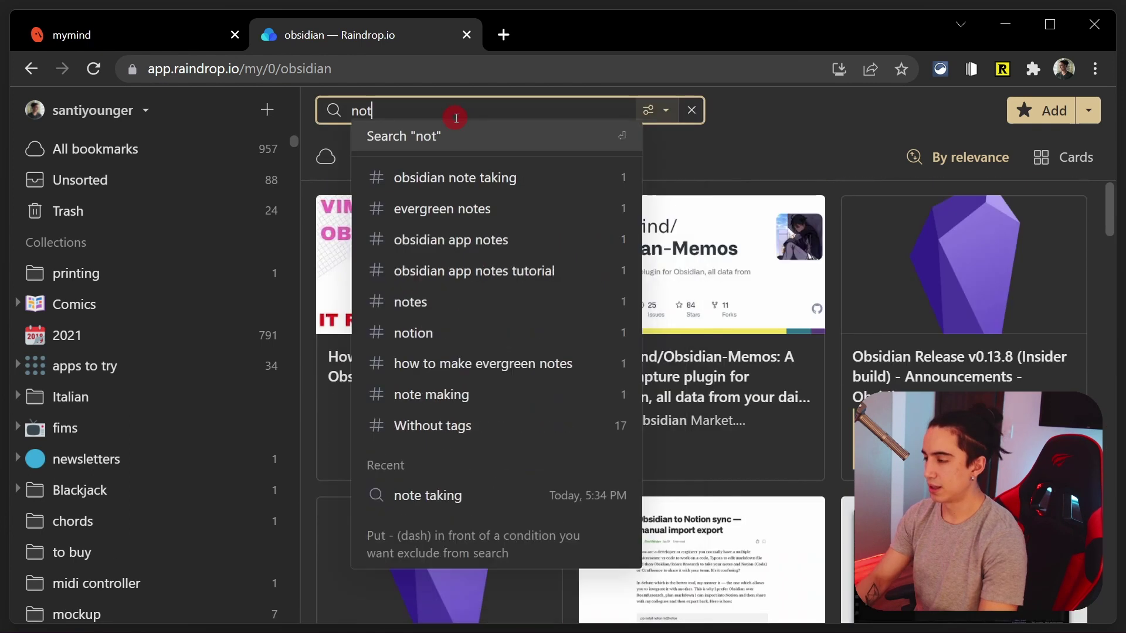
type("e taking")
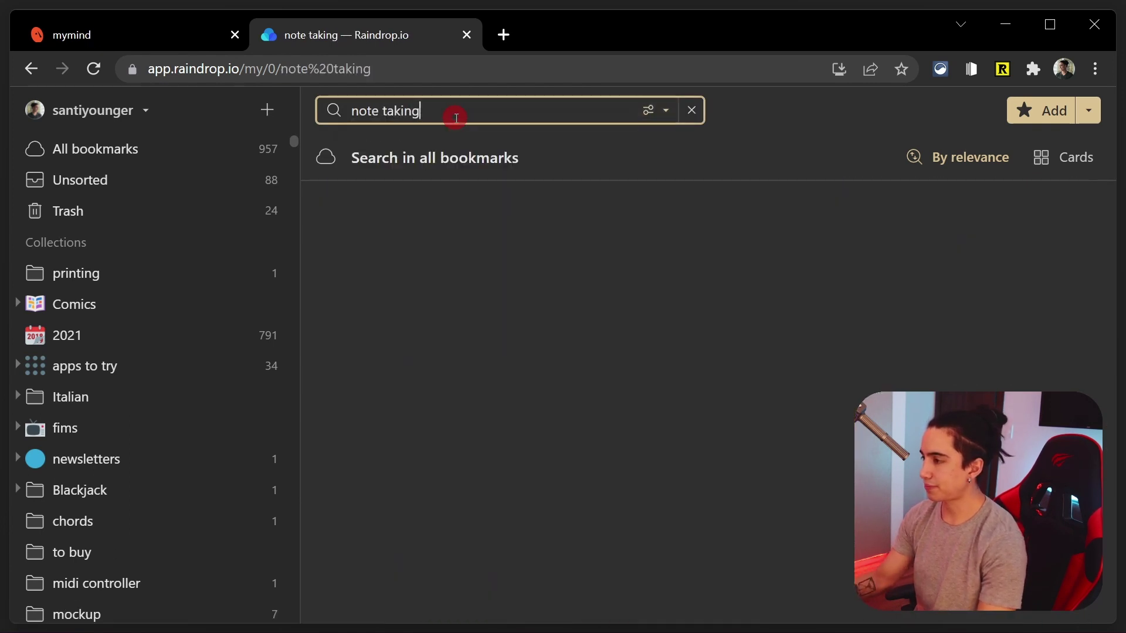
scroll(459, 281, "down", 10)
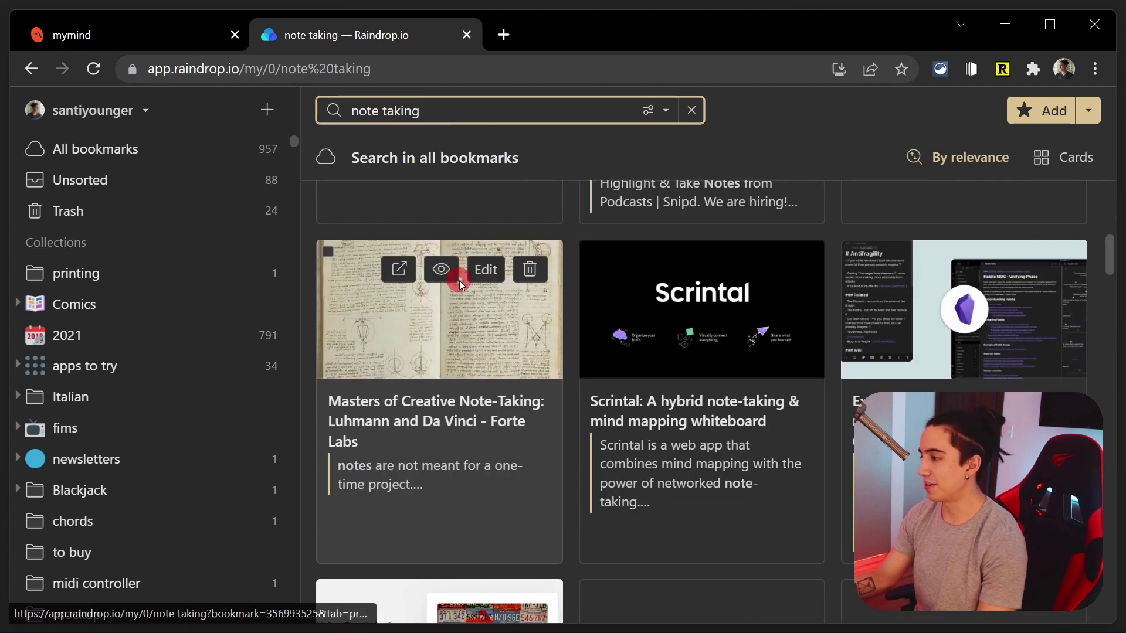
scroll(460, 286, "up", 9)
scroll(461, 285, "up", 2)
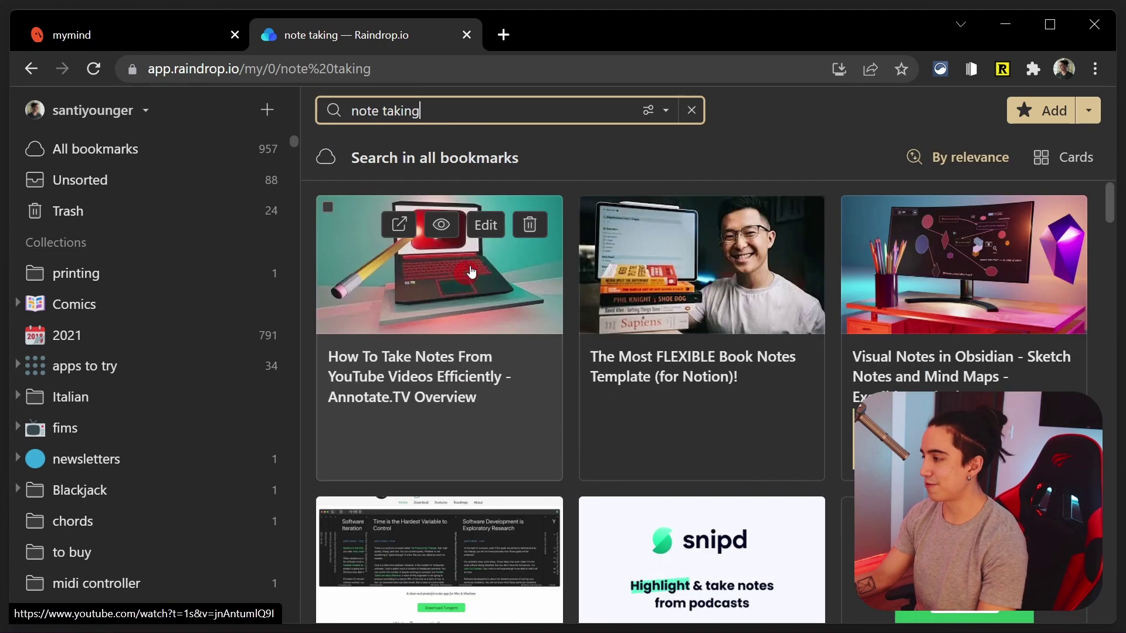
double_click(475, 116)
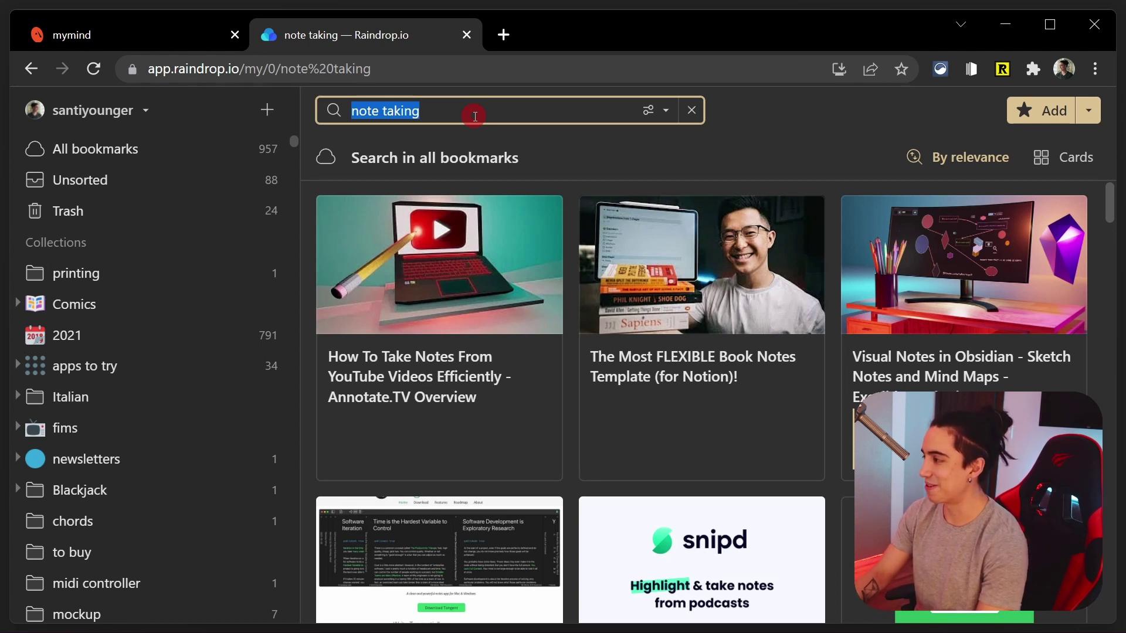
type("a")
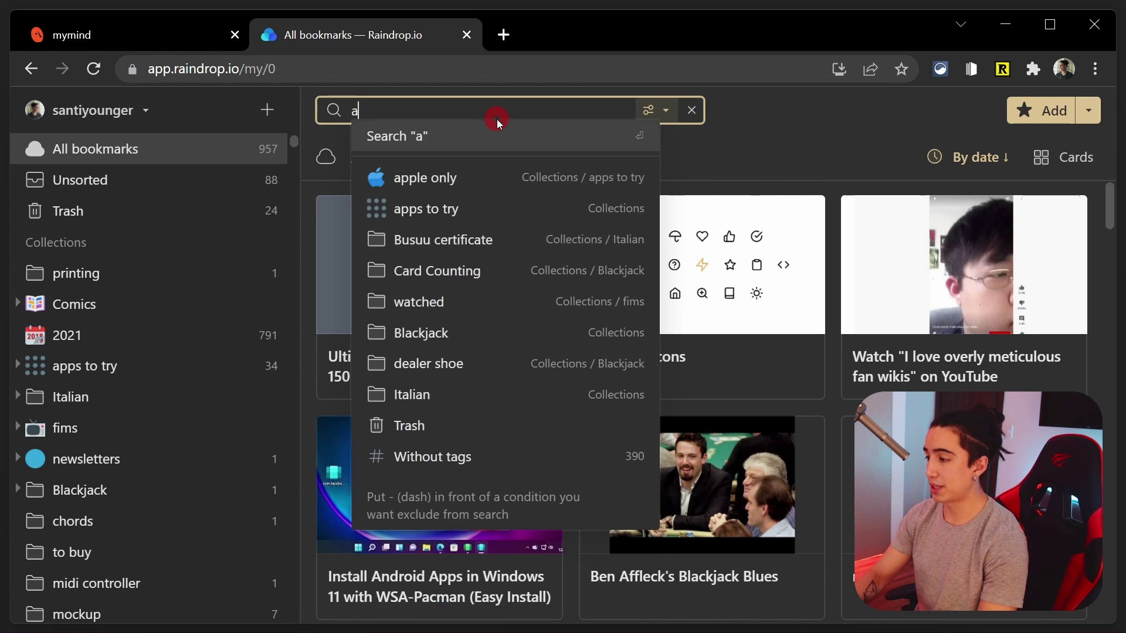
type("pp")
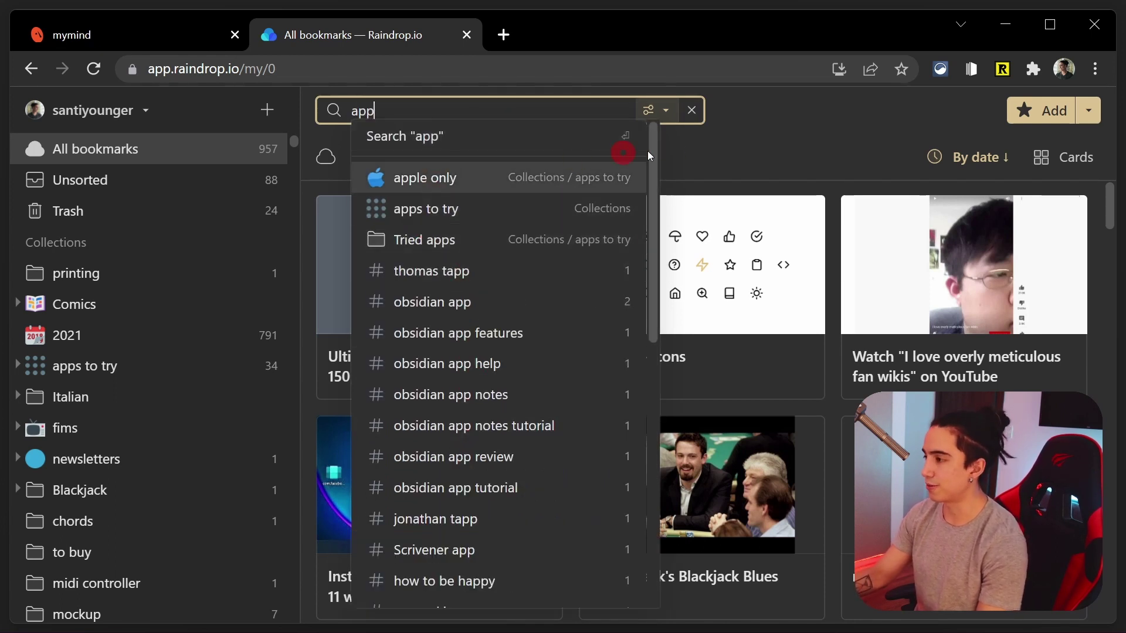
key("Return")
left_click(648, 110)
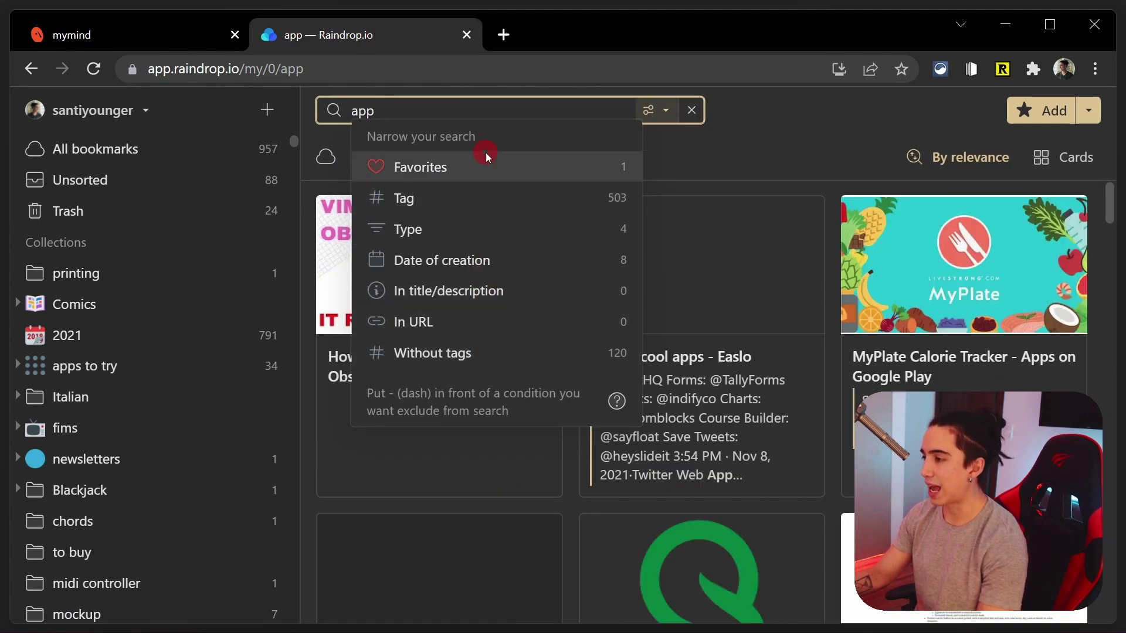
In the mymind tab, view and close the list of search shortcuts
key("ctrl+shift+Tab")
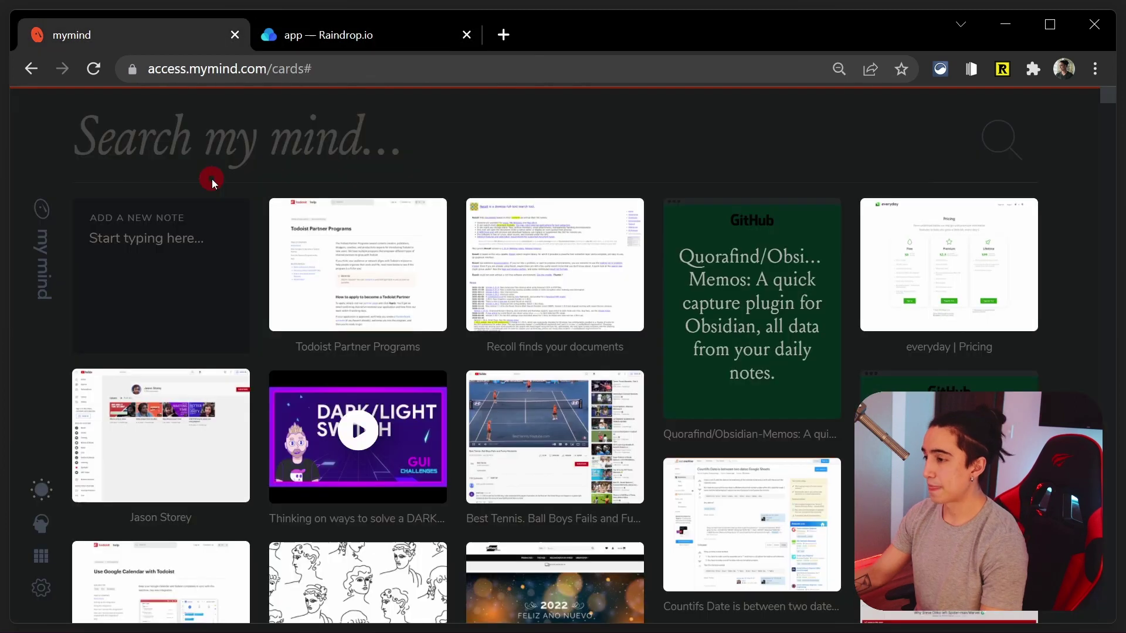
key("shift+slash")
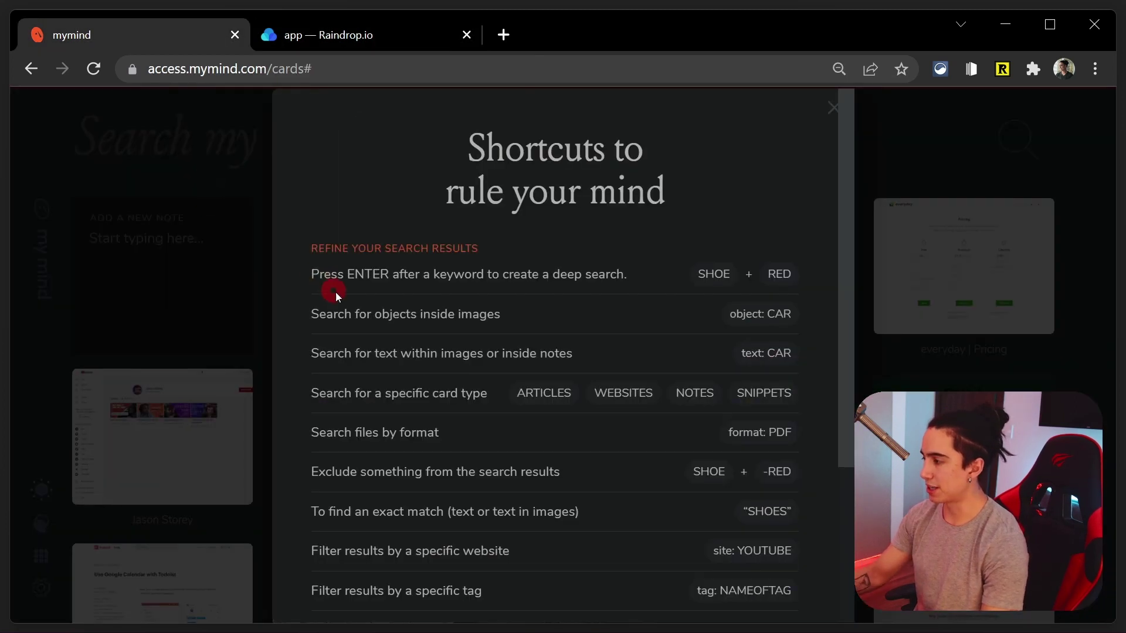
scroll(349, 299, "down", 4)
scroll(370, 302, "up", 4)
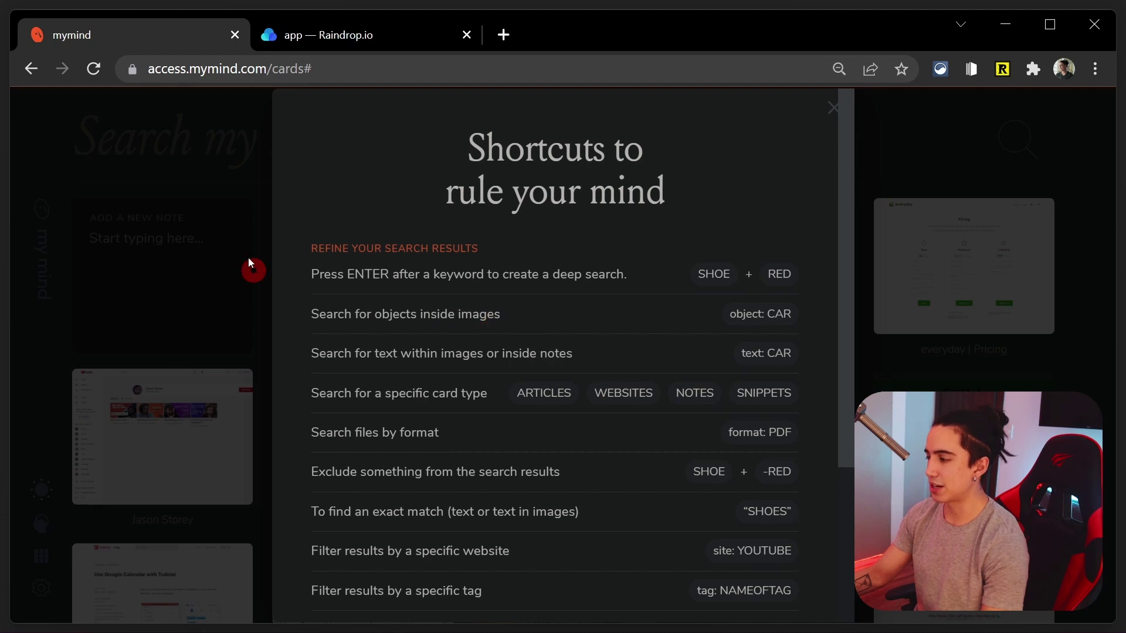
left_click(245, 195)
Compare Raindrop.io's search filter options with mymind's view, switching between tabs
left_click(342, 36)
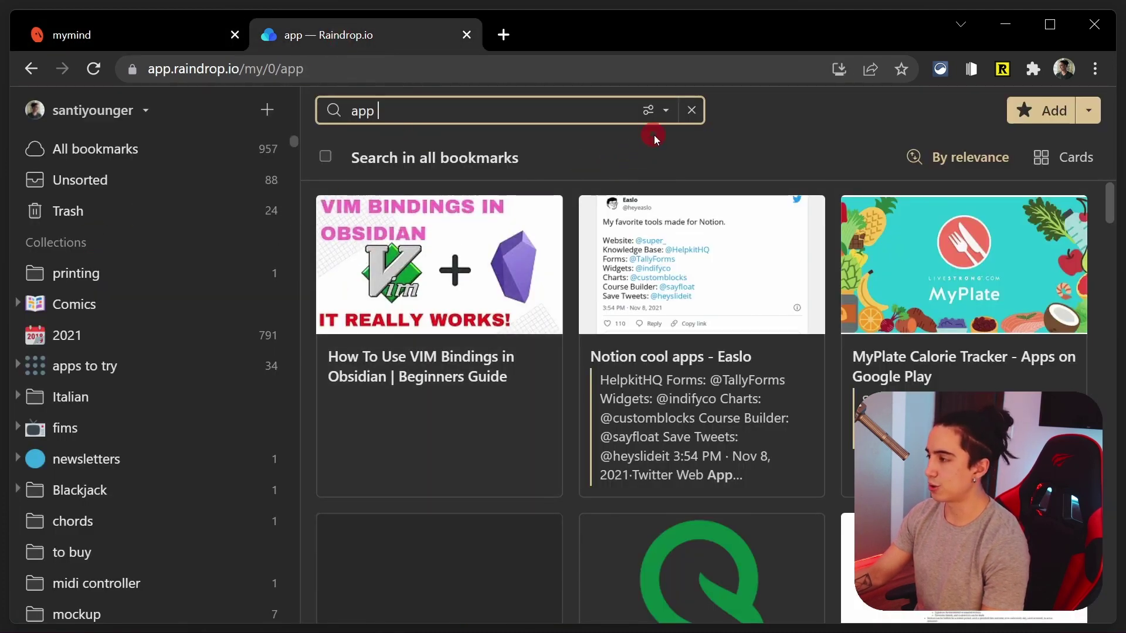
left_click(650, 111)
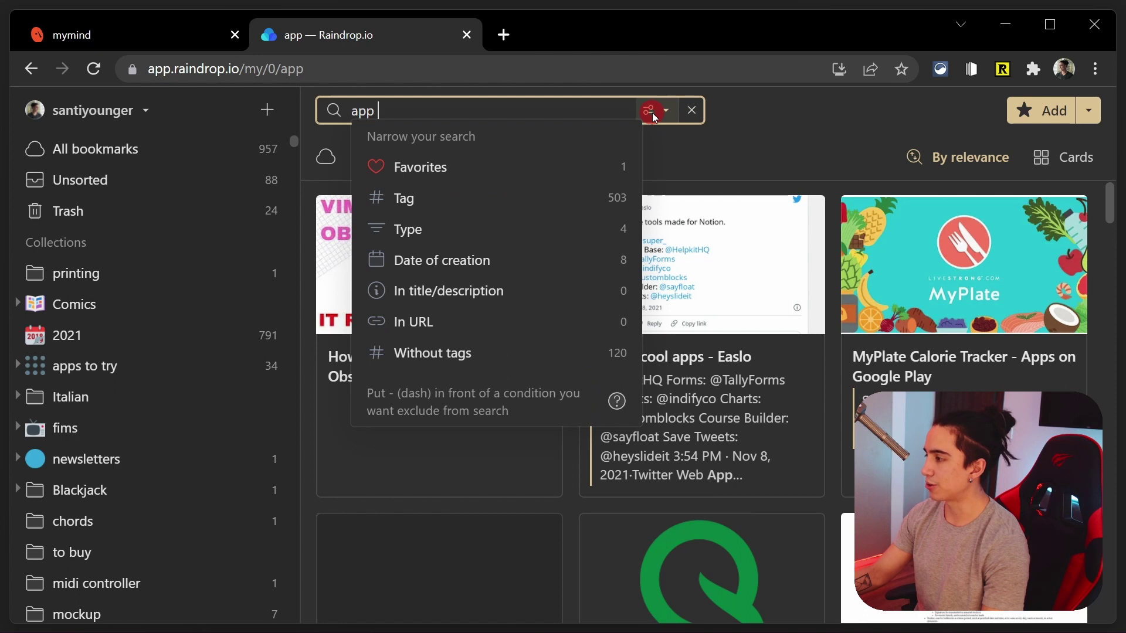
left_click(167, 39)
scroll(475, 355, "down", 8)
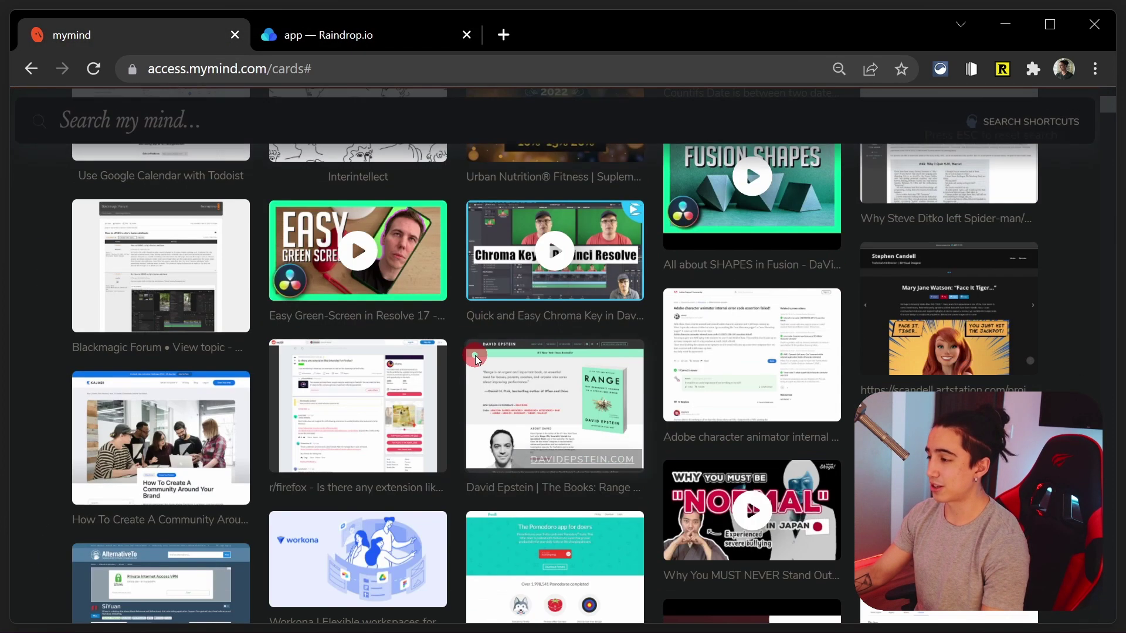
scroll(475, 355, "up", 5)
scroll(478, 357, "up", 3)
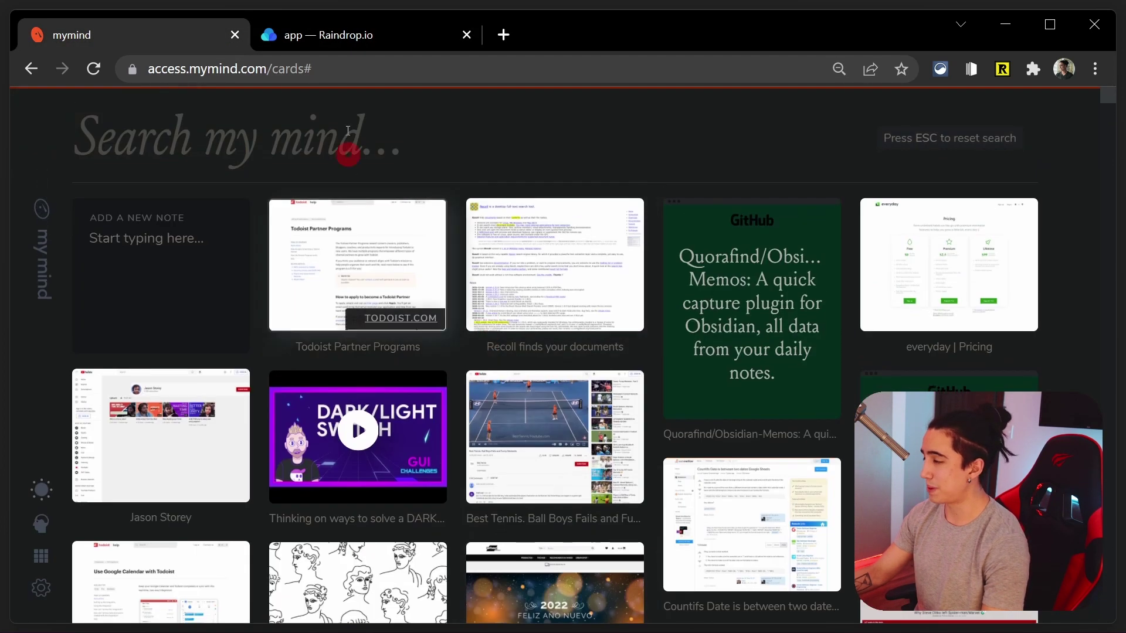
left_click(369, 47)
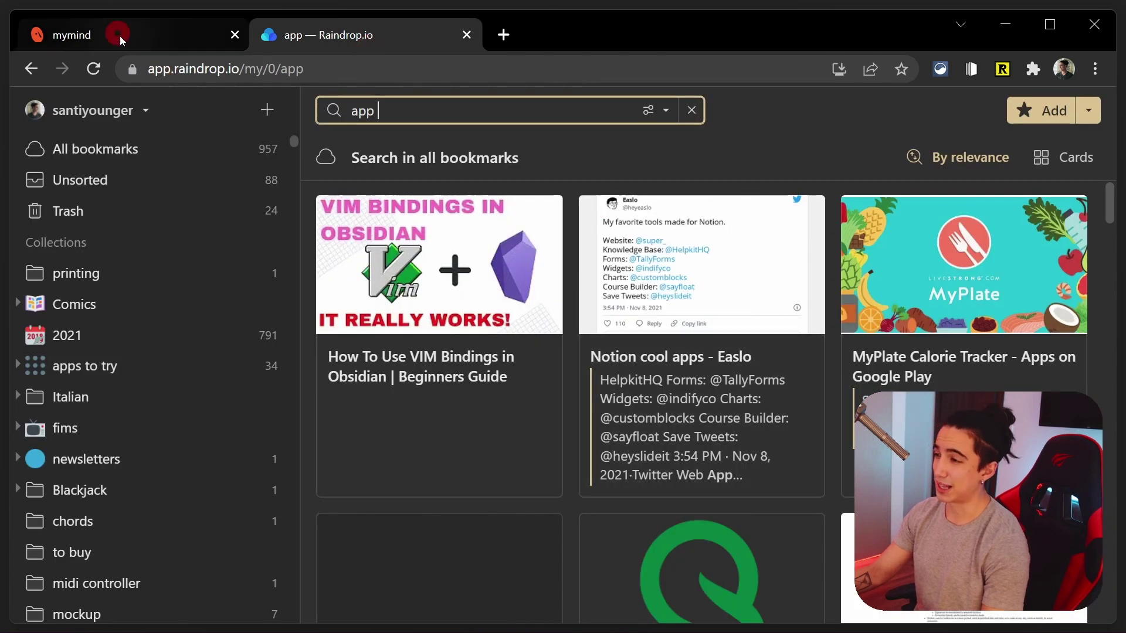
left_click(120, 36)
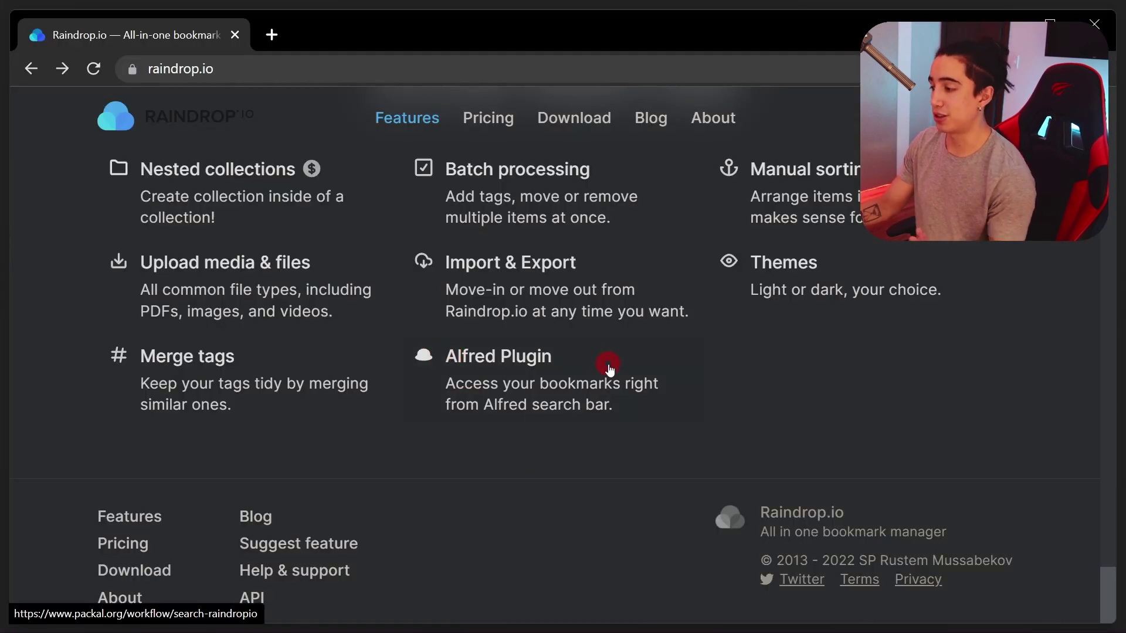
Open and dismiss the PowerToys Run launcher, then open a new Chrome tab
key("alt+space")
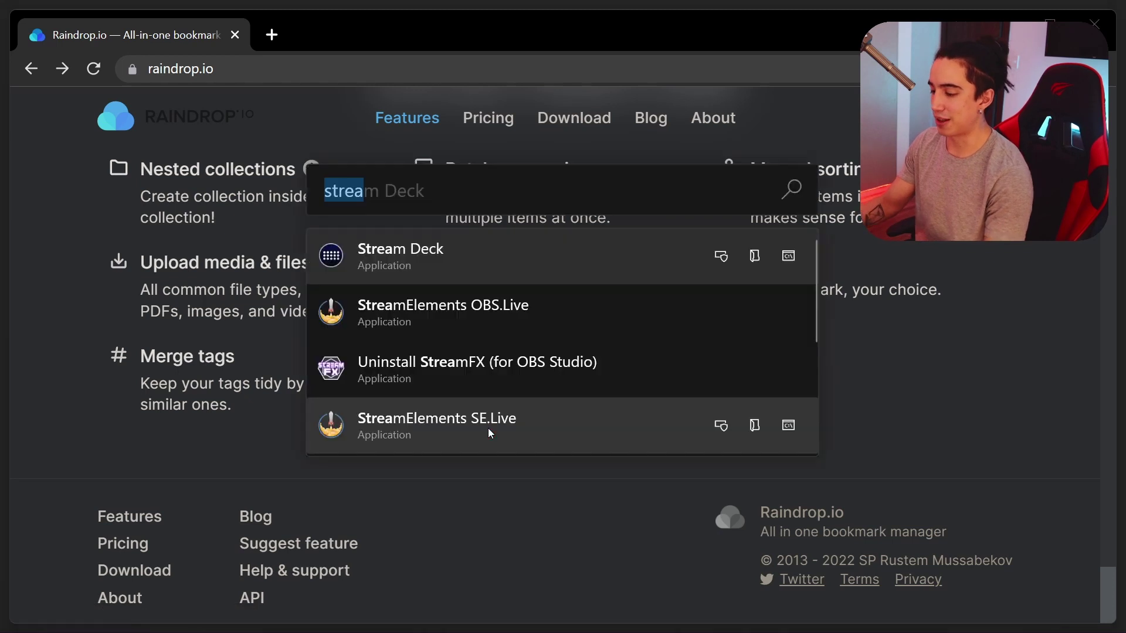
type("asdjflkajsdflk;asjdfl;aksdfjaslkdfjasd")
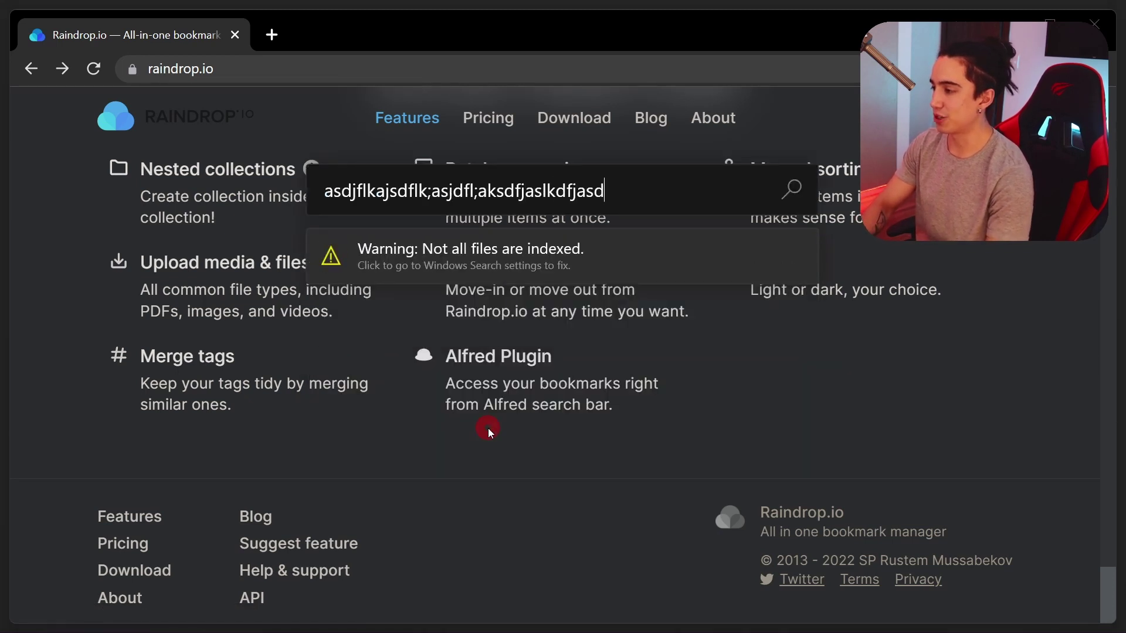
key("ctrl+a")
key("BackSpace")
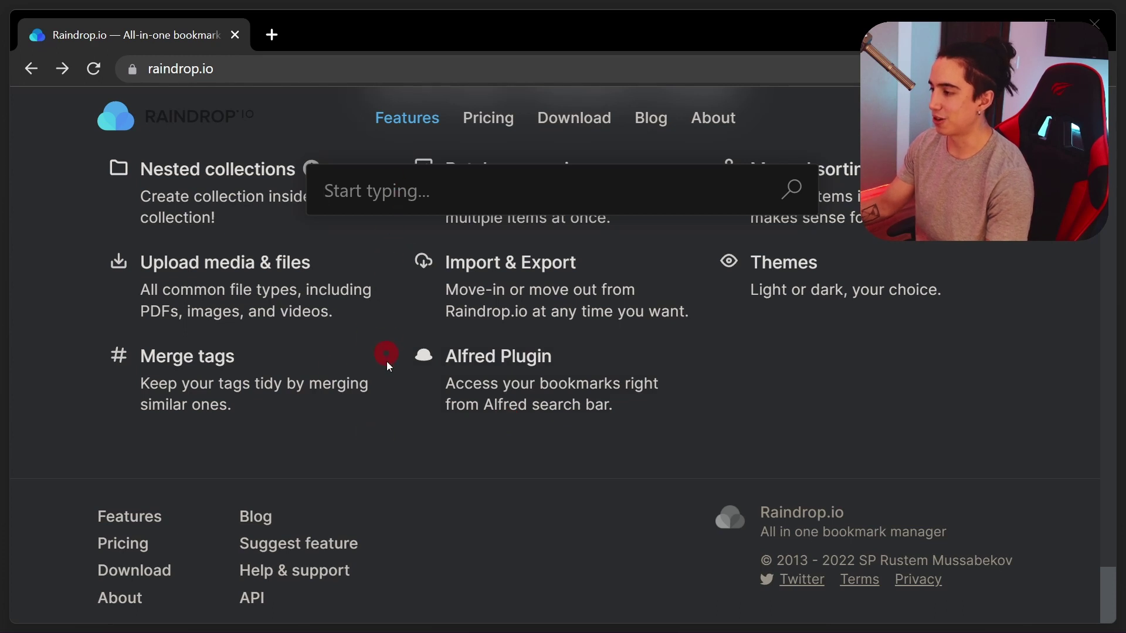
key("Escape")
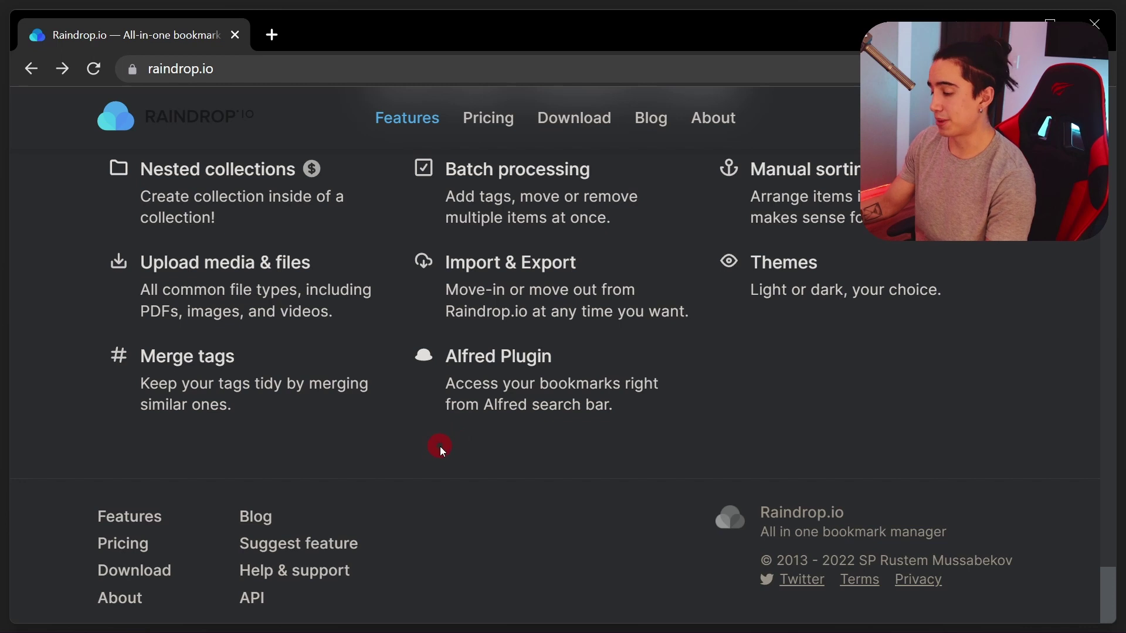
key("ctrl+t")
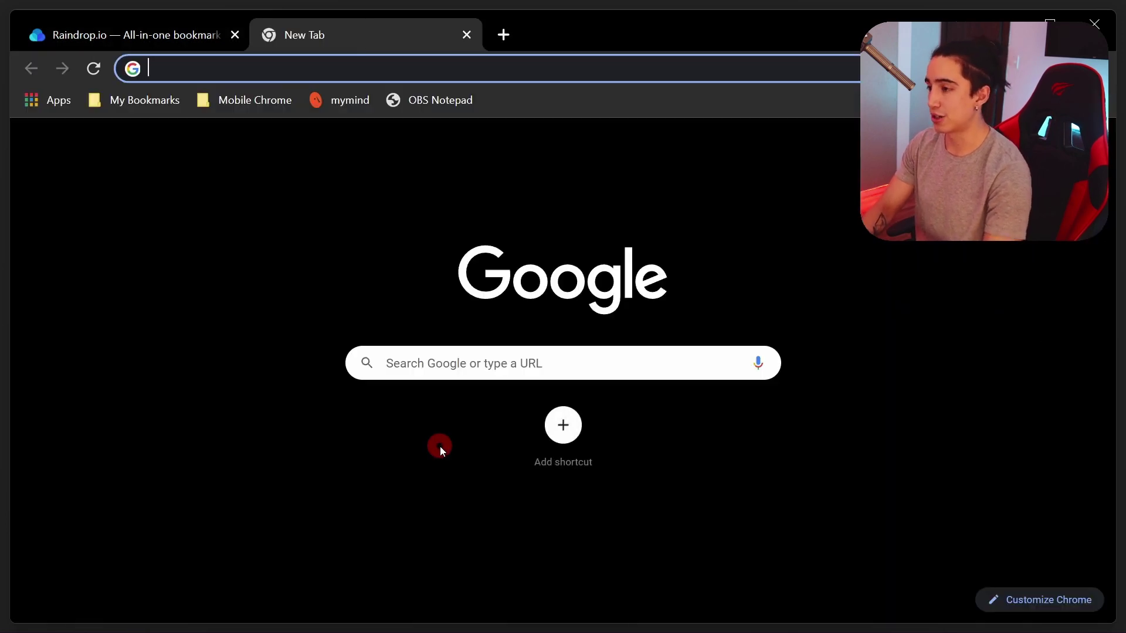
Find a personal website via 'rd' Raindrop.io address-bar search, open it, then close the tab
type("rd")
key("Tab")
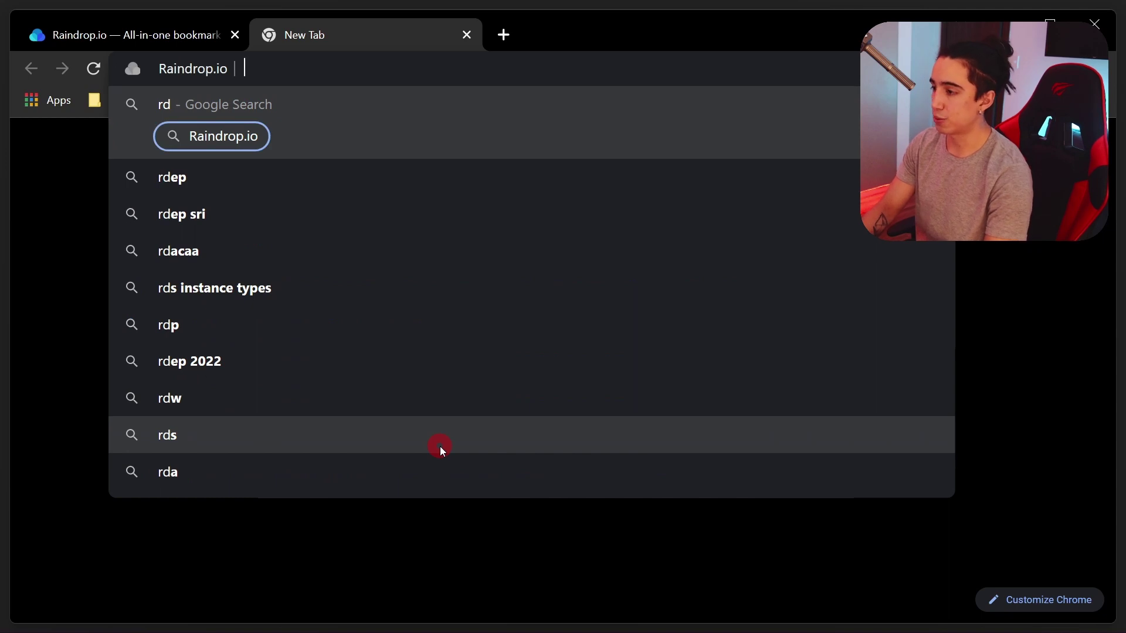
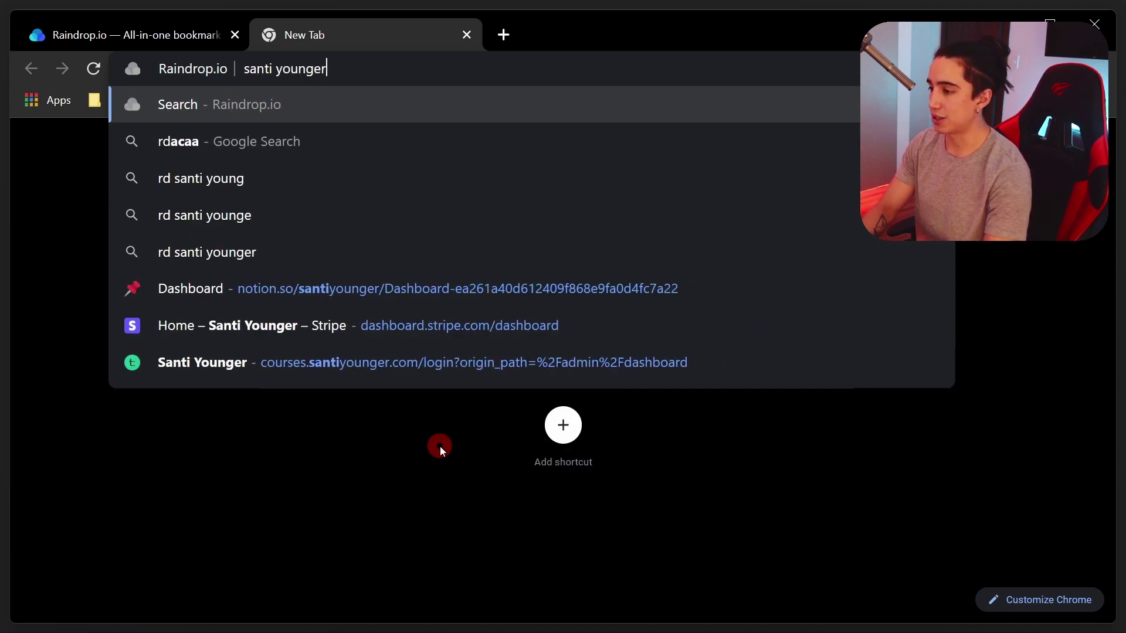
key("Down")
key("Down")
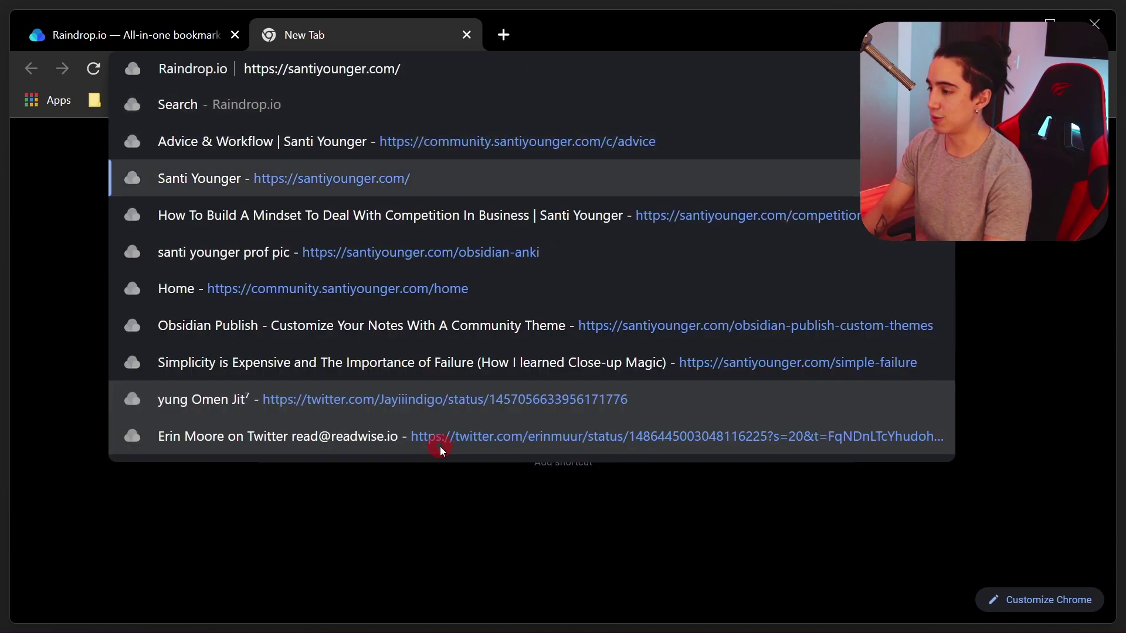
key("Return")
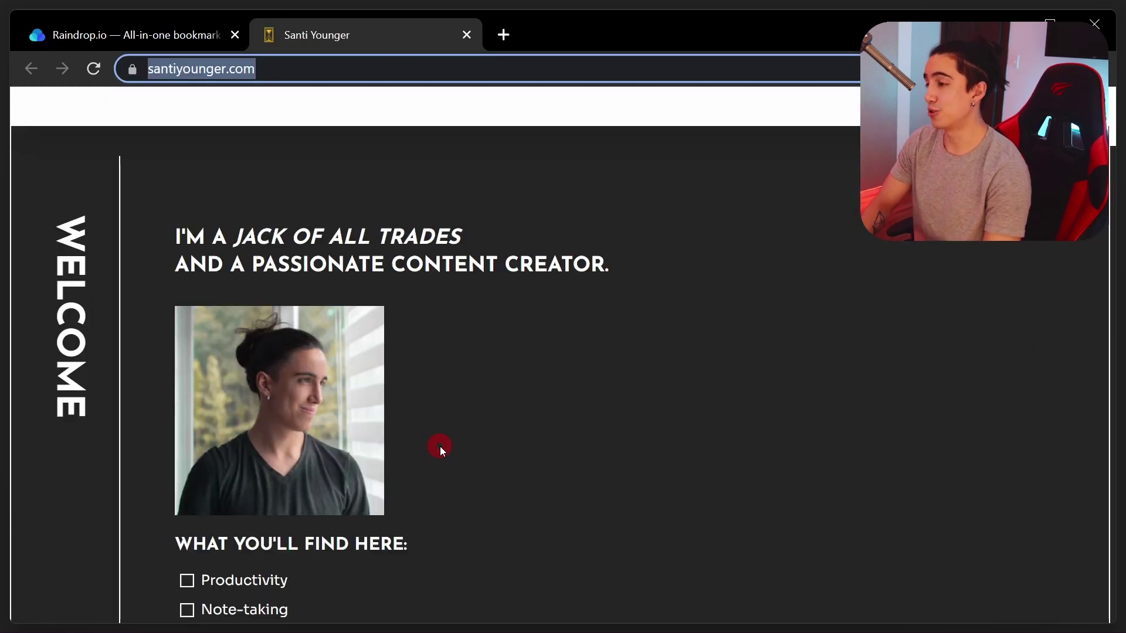
key("ctrl+w")
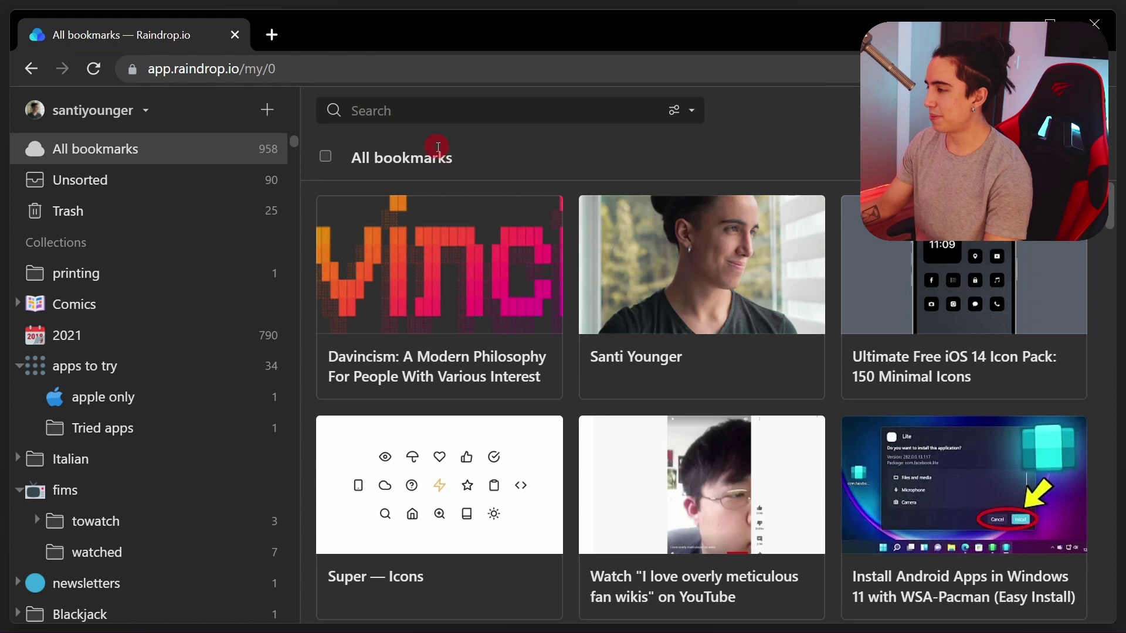
Open the Raindrop.io bookmark search field and dismiss its suggestions
left_click(443, 111)
left_click(690, 137)
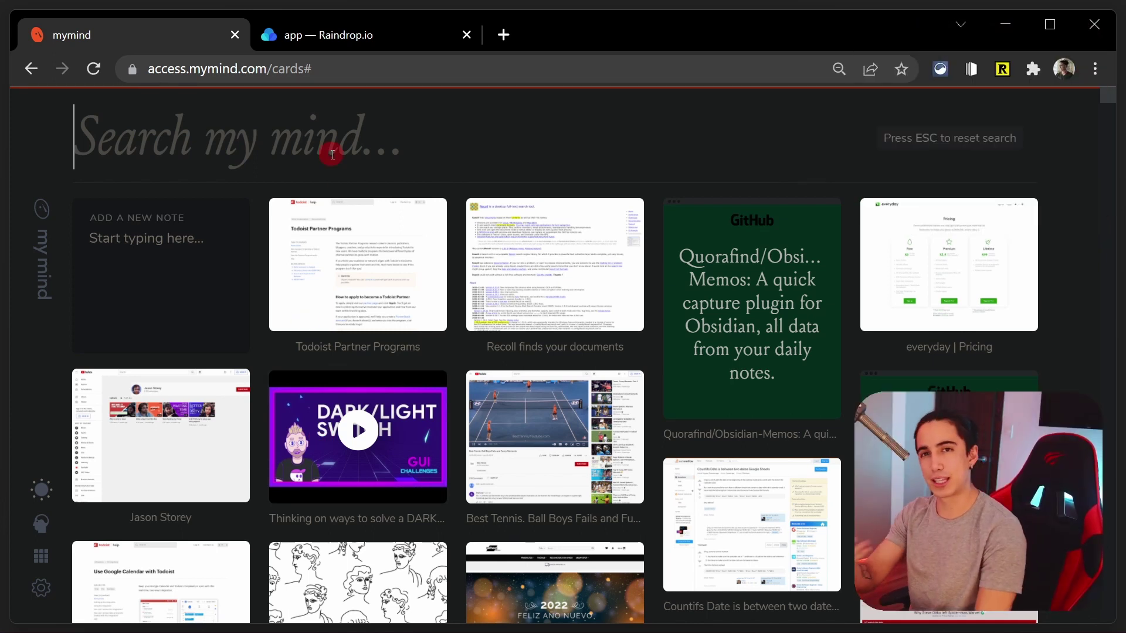
Try mymind searches for 'twitter', 'tweet', 'images' and 'github'
type("twitter")
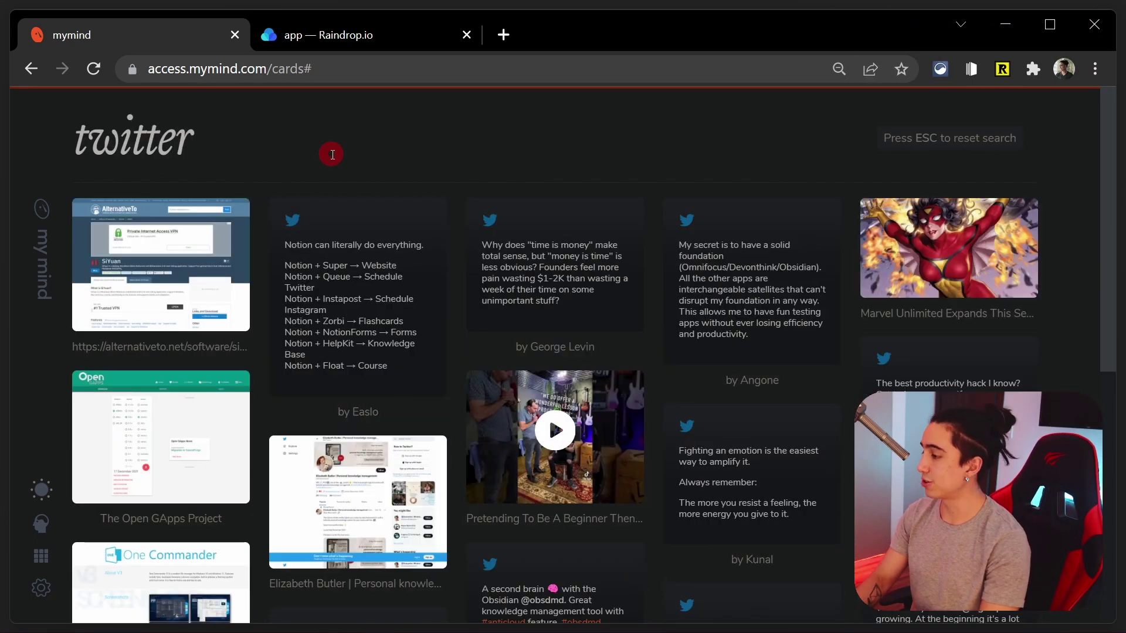
key("BackSpace")
key("BackSpace")
key("BackSpace")
key("BackSpace")
key("BackSpace")
type("eet")
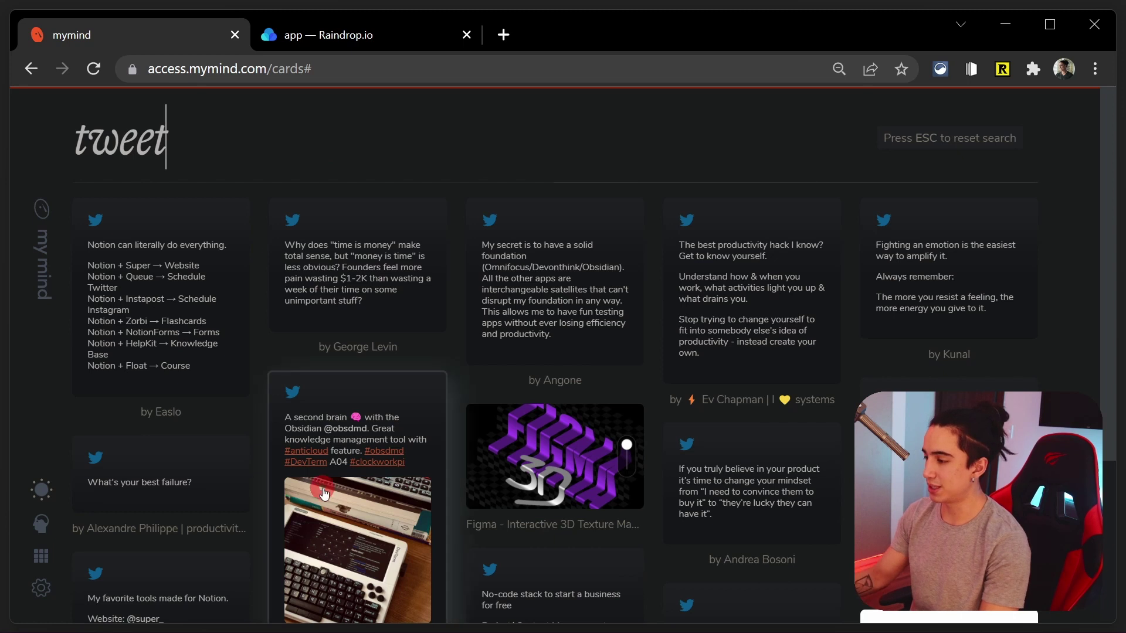
key("ctrl+a")
type("images")
key("Escape")
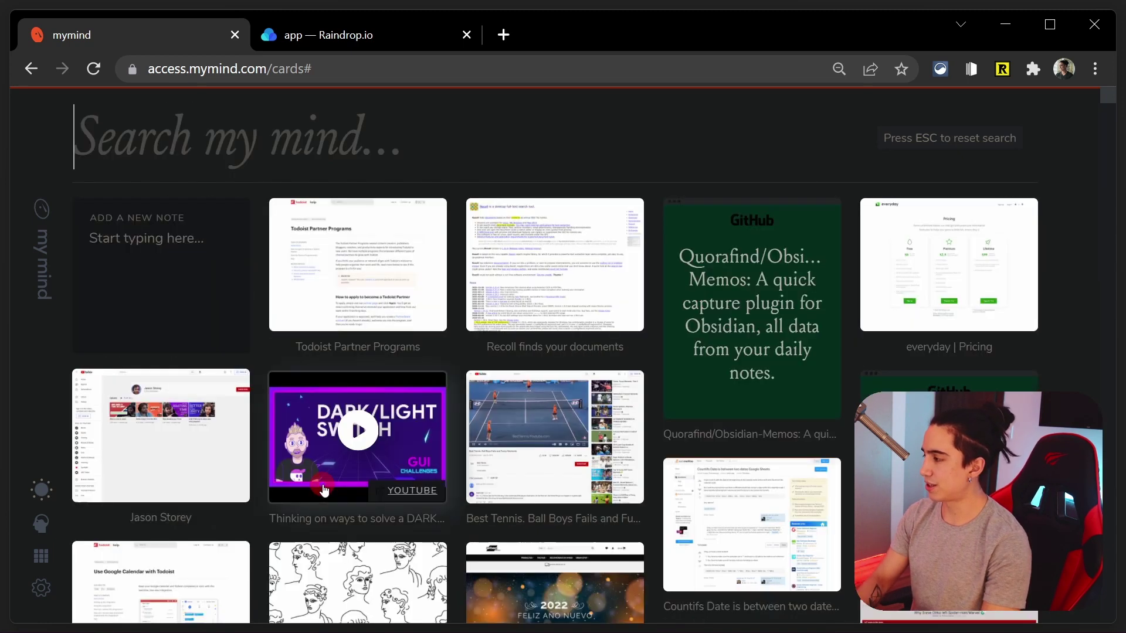
type("github")
key("Escape")
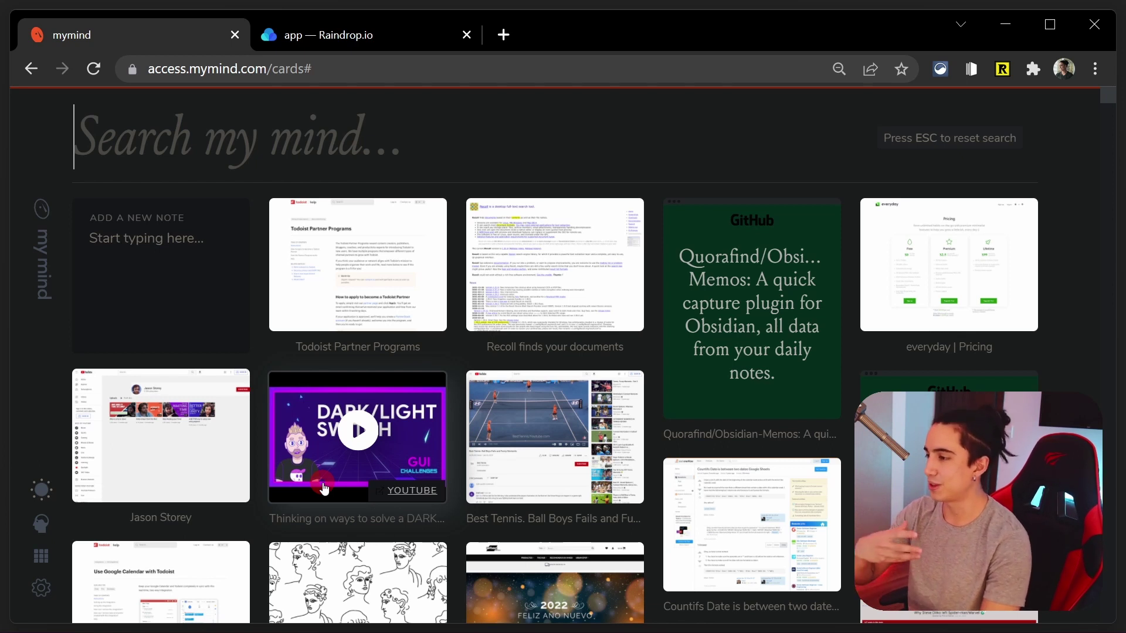
Search 'time tracking', then open and close one of the resulting cards
type("t")
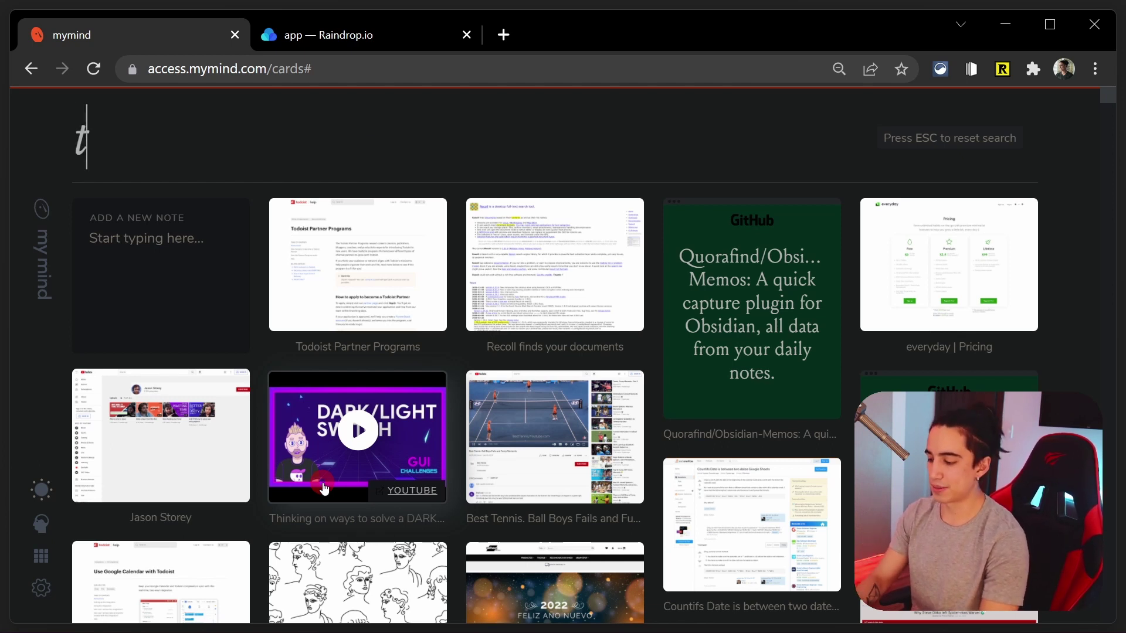
type("ime tracking")
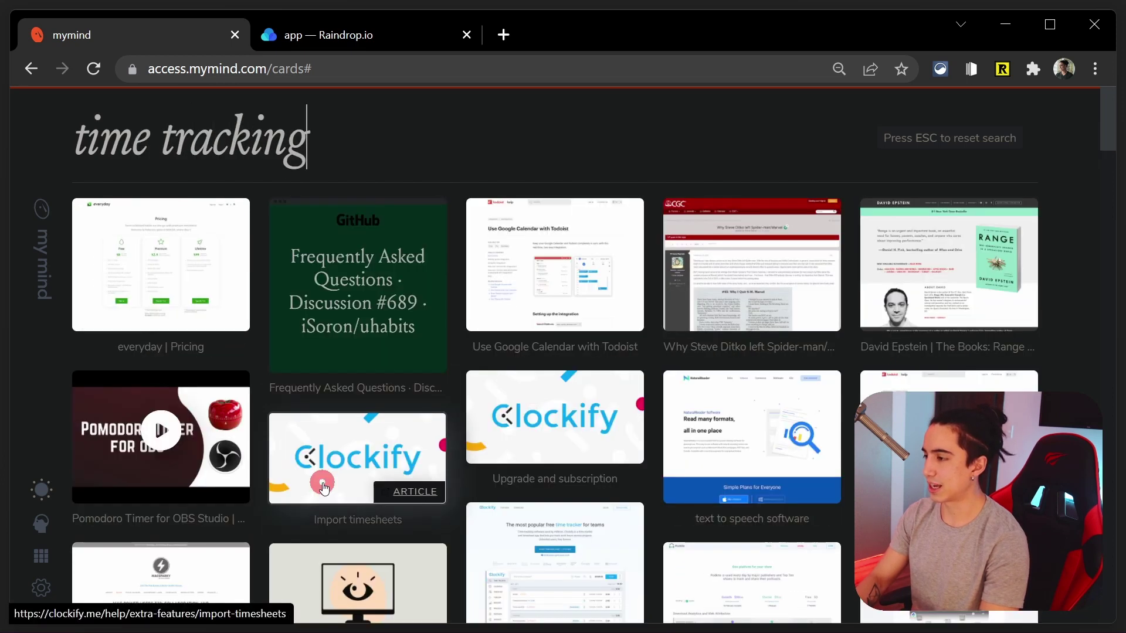
scroll(485, 491, "down", 5)
scroll(484, 491, "up", 5)
left_click(503, 426)
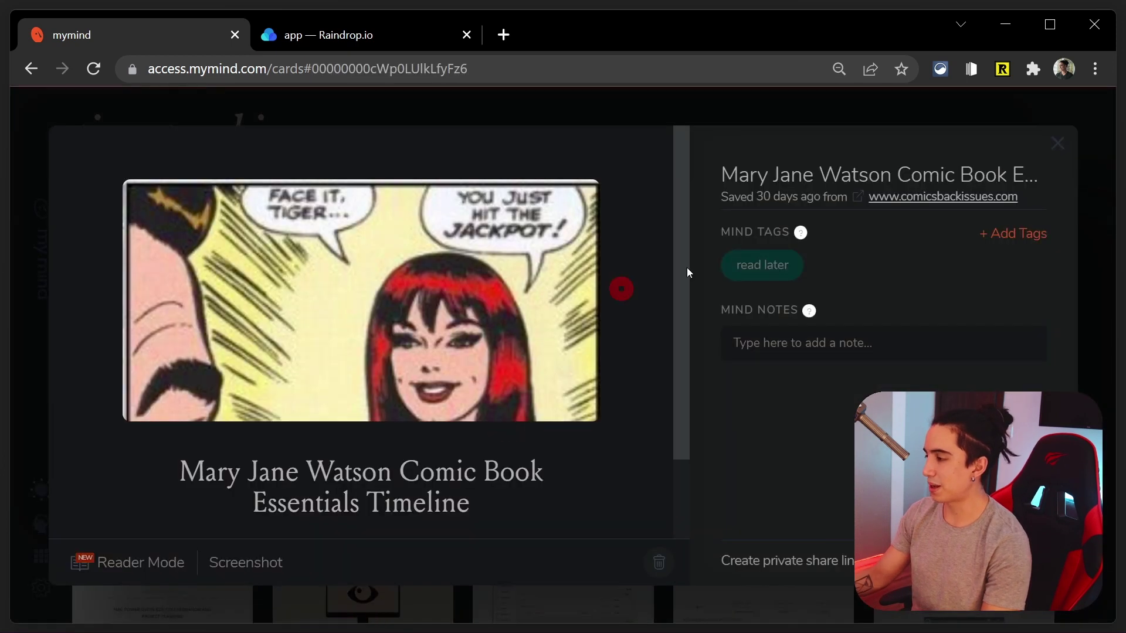
left_click(1053, 151)
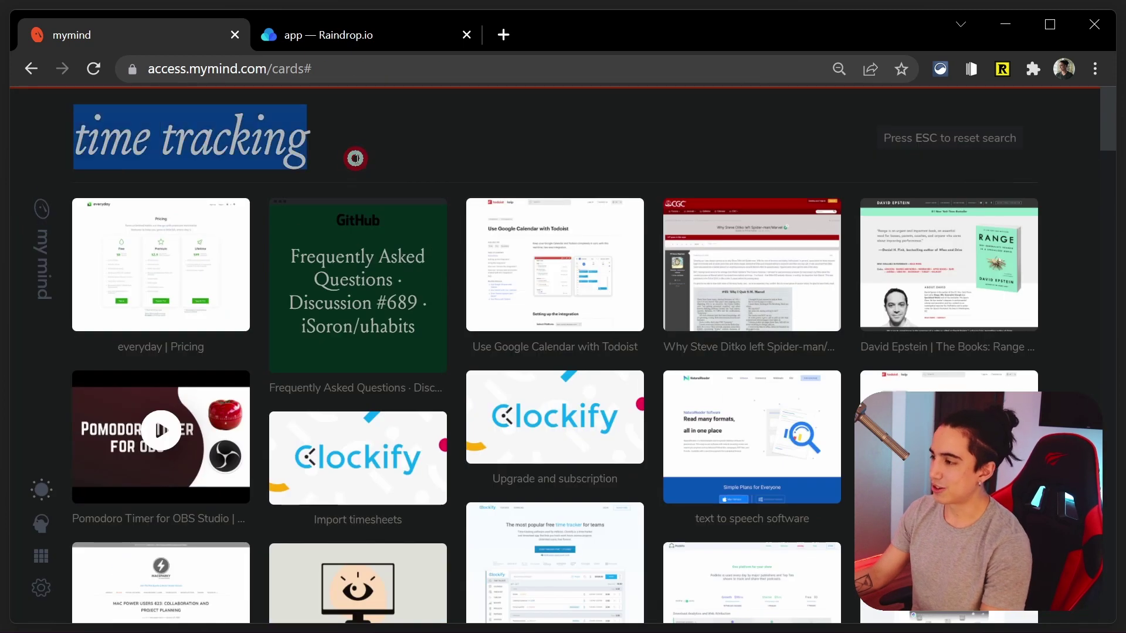
Clear the search and try 'towatch', 'toread', then 'books'
key("BackSpace")
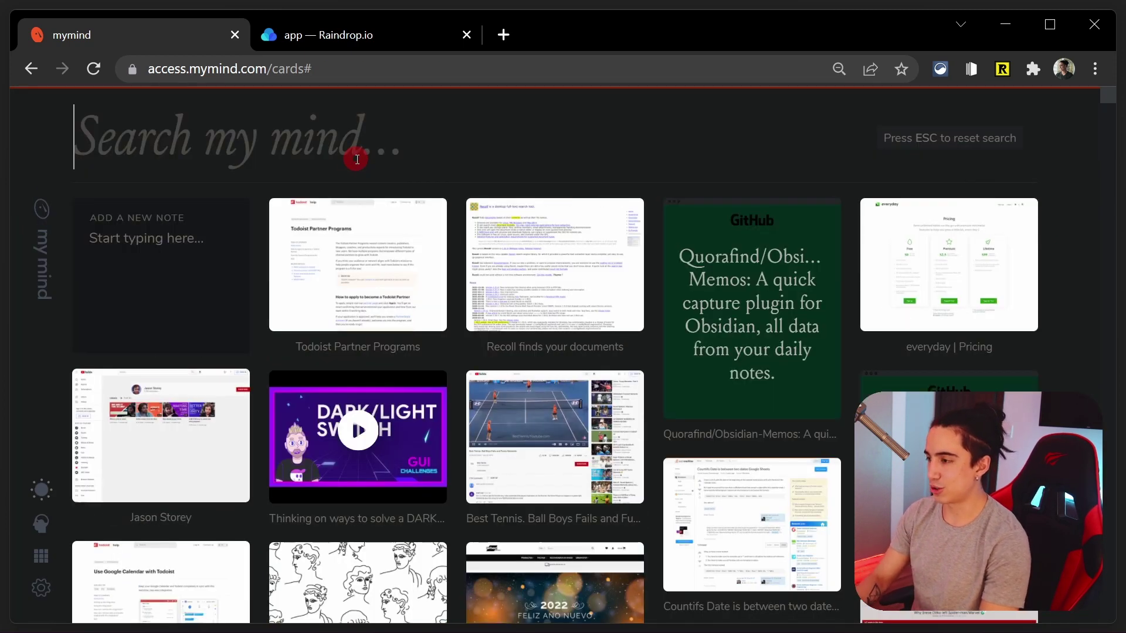
type("towatch")
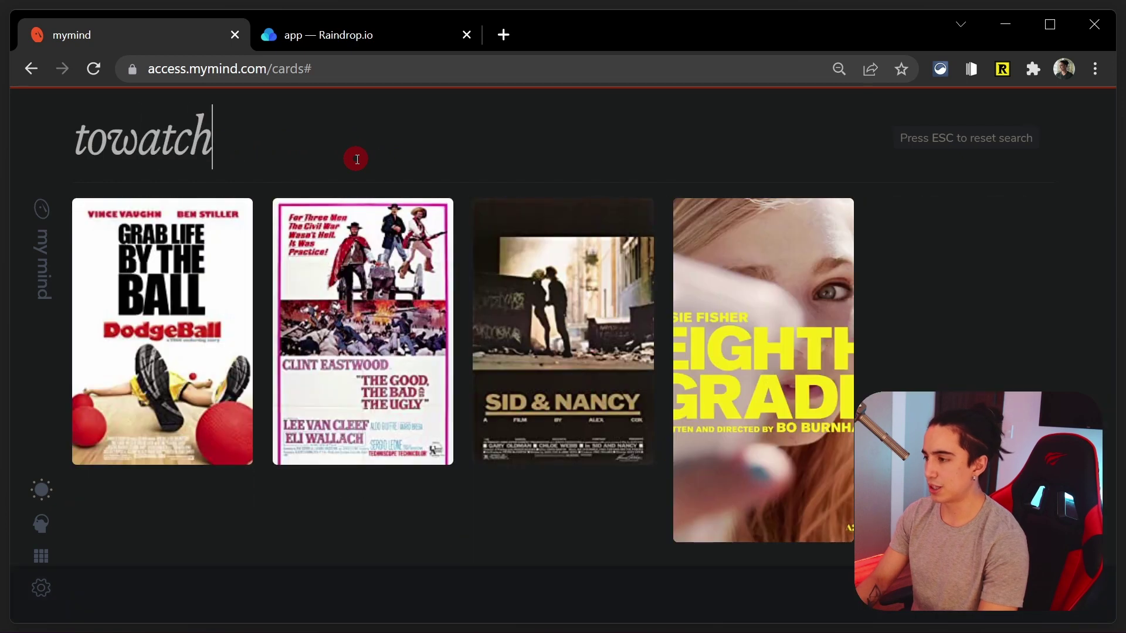
key("ctrl+a")
type("toread")
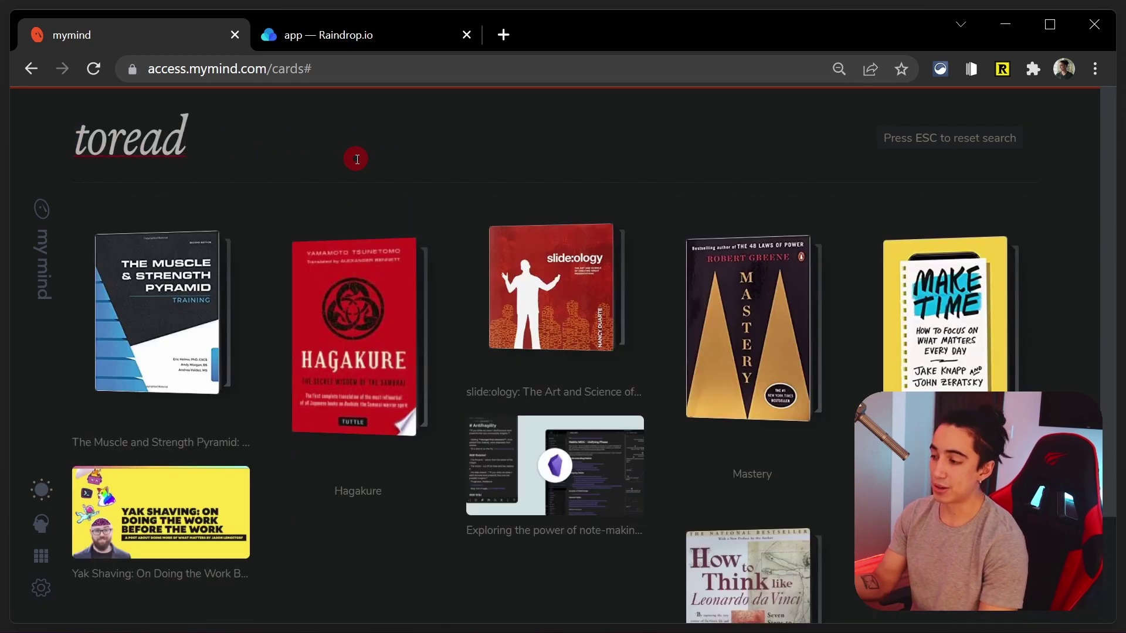
key("ctrl+a")
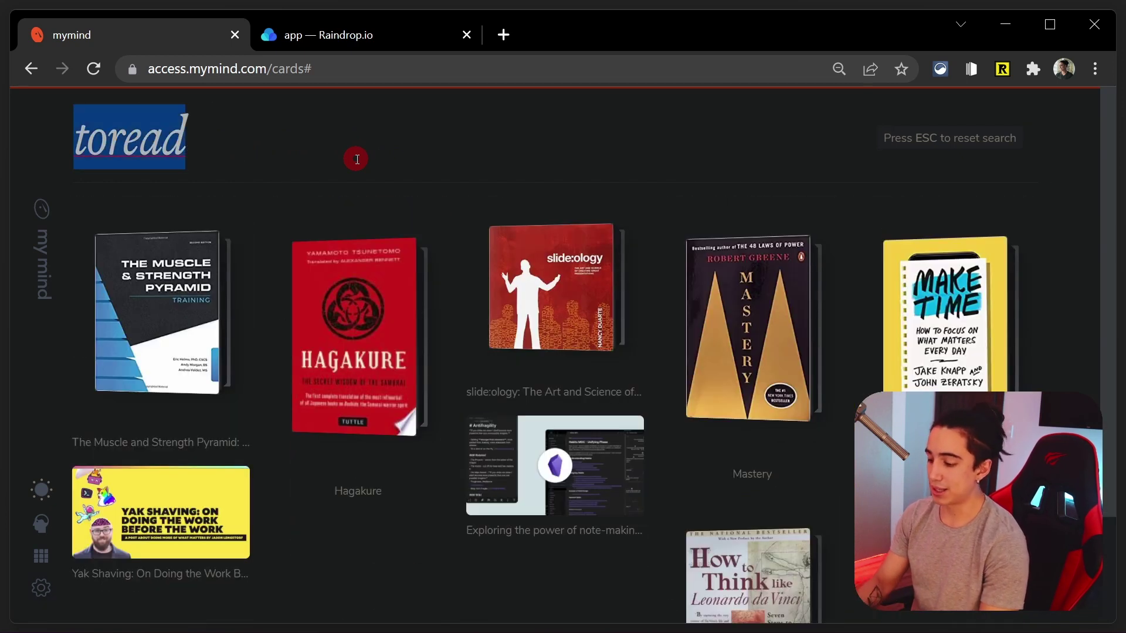
type("books")
scroll(452, 326, "down", 10)
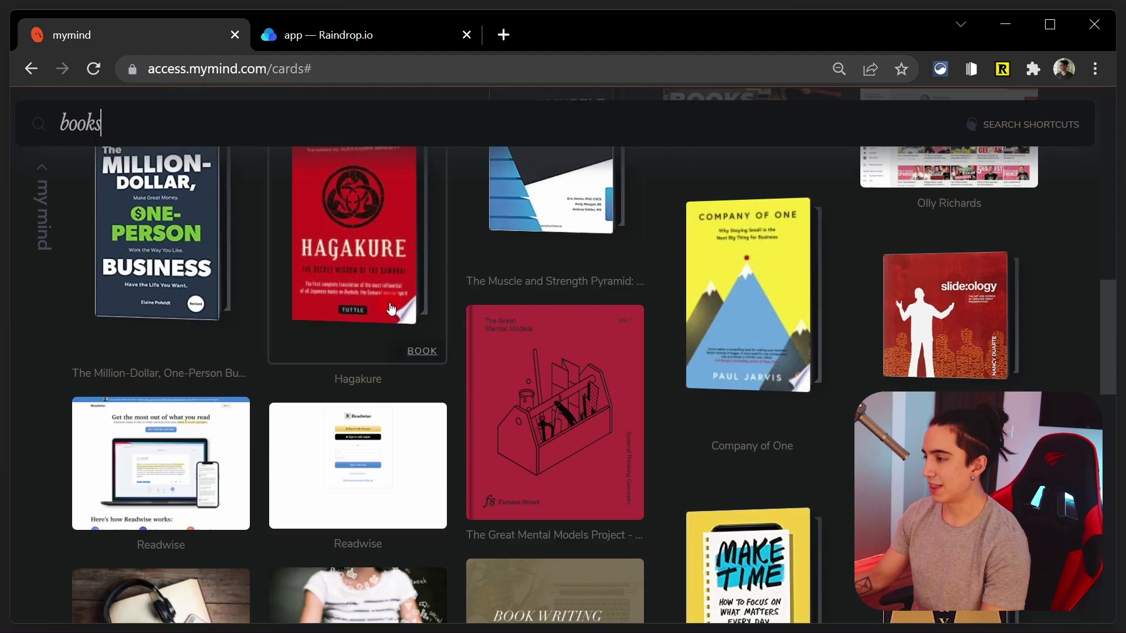
Wrap 'books' in quotes for an exact-phrase search and scroll the book results
type("\"")
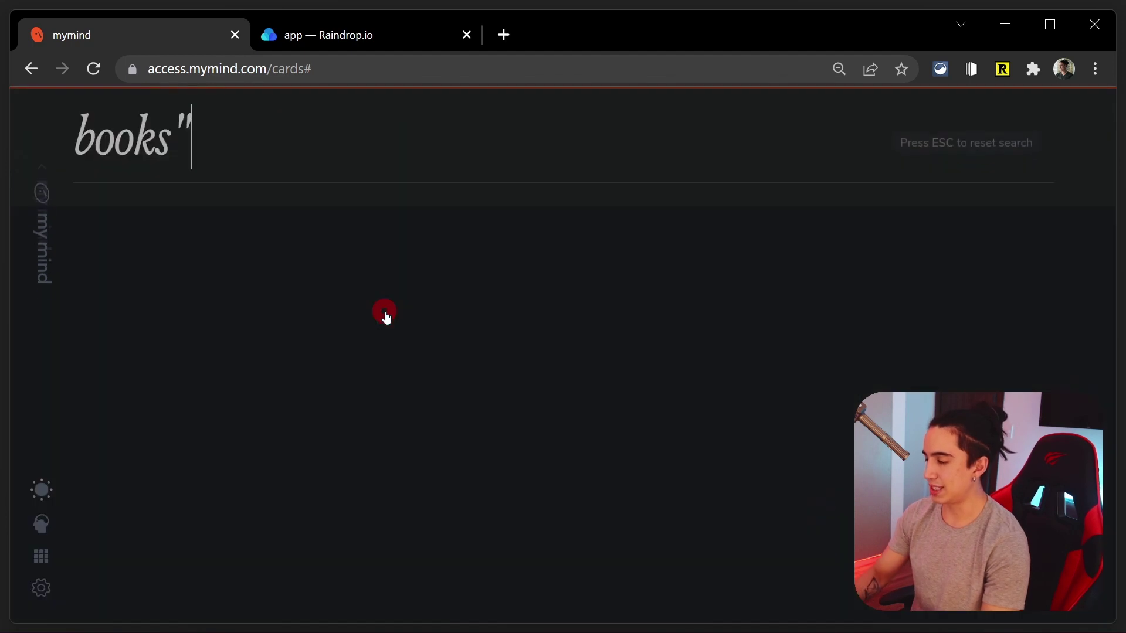
key("Home")
type("\"")
scroll(334, 402, "down", 10)
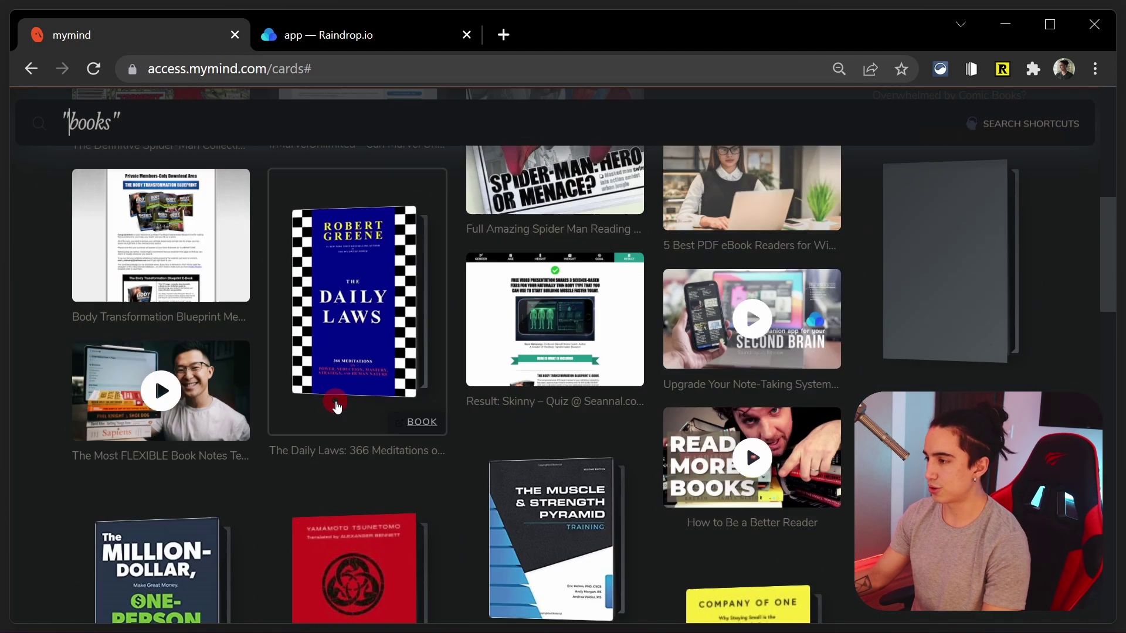
scroll(334, 410, "up", 10)
scroll(339, 402, "down", 12)
scroll(360, 400, "up", 3)
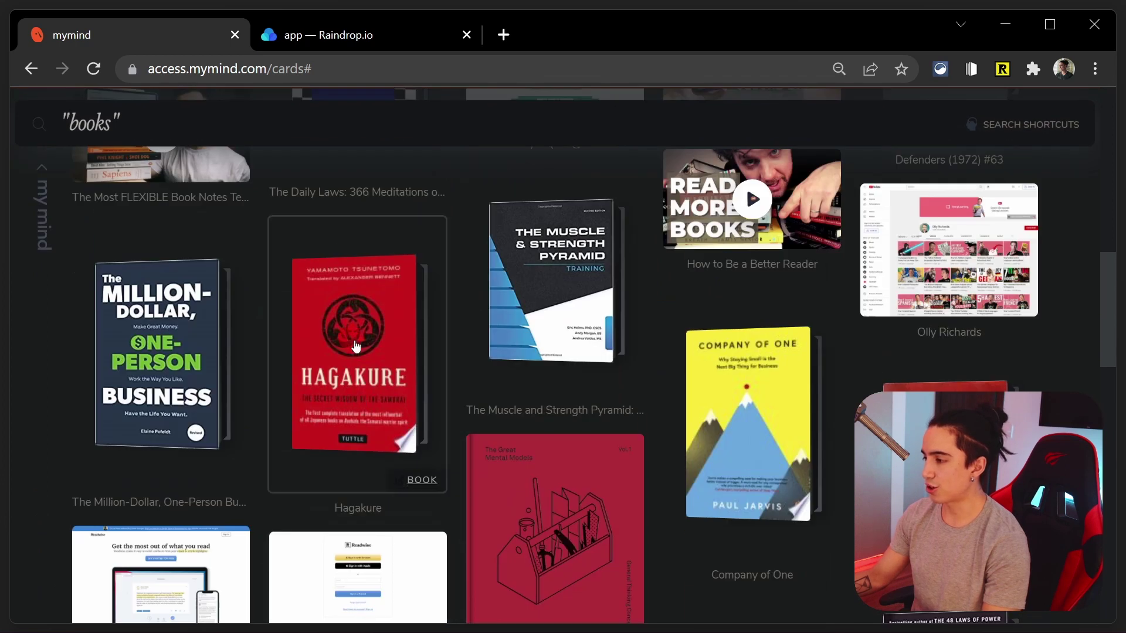
Tag the Company of One card with the mind tag 'showonlybooks'
left_click(821, 381)
left_click(823, 275)
type("sh")
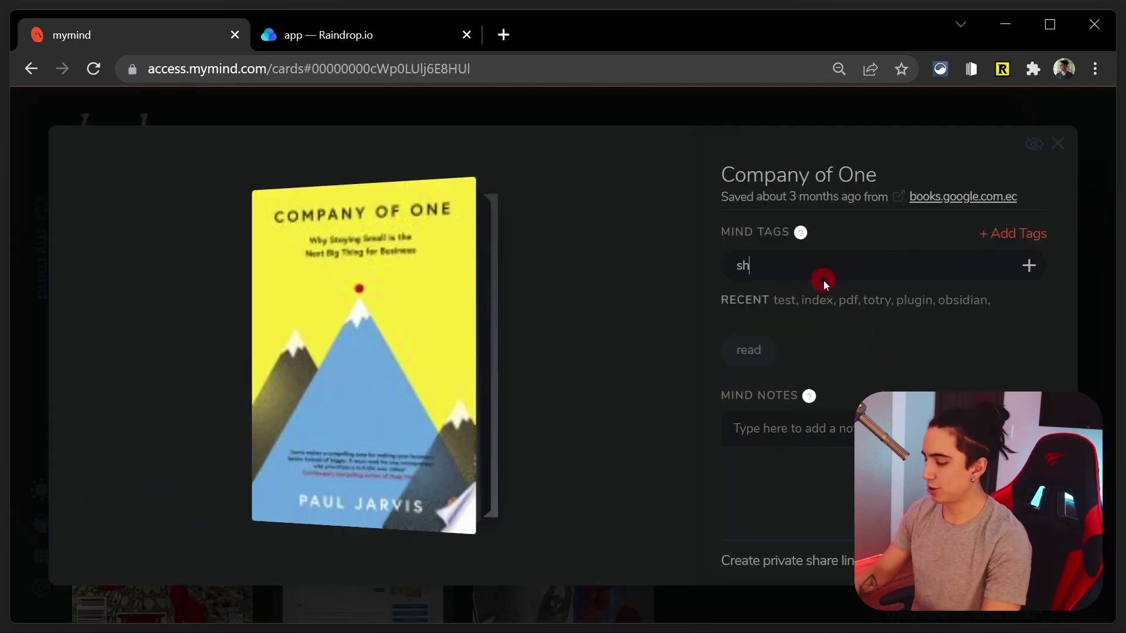
type("owonlybooks")
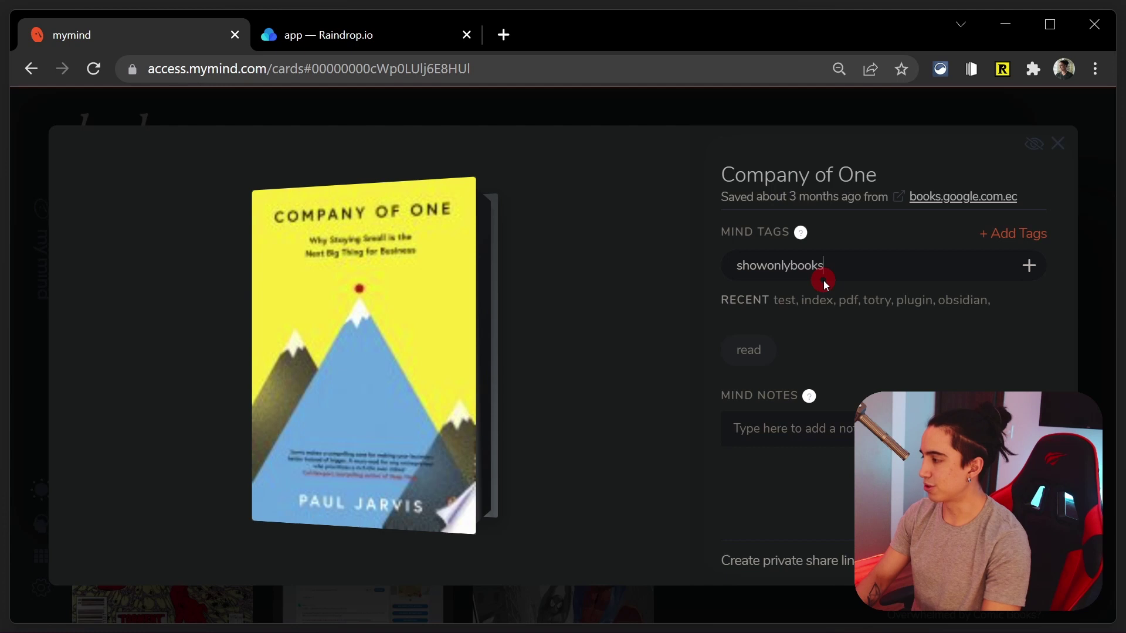
key("ctrl+a")
key("ctrl+c")
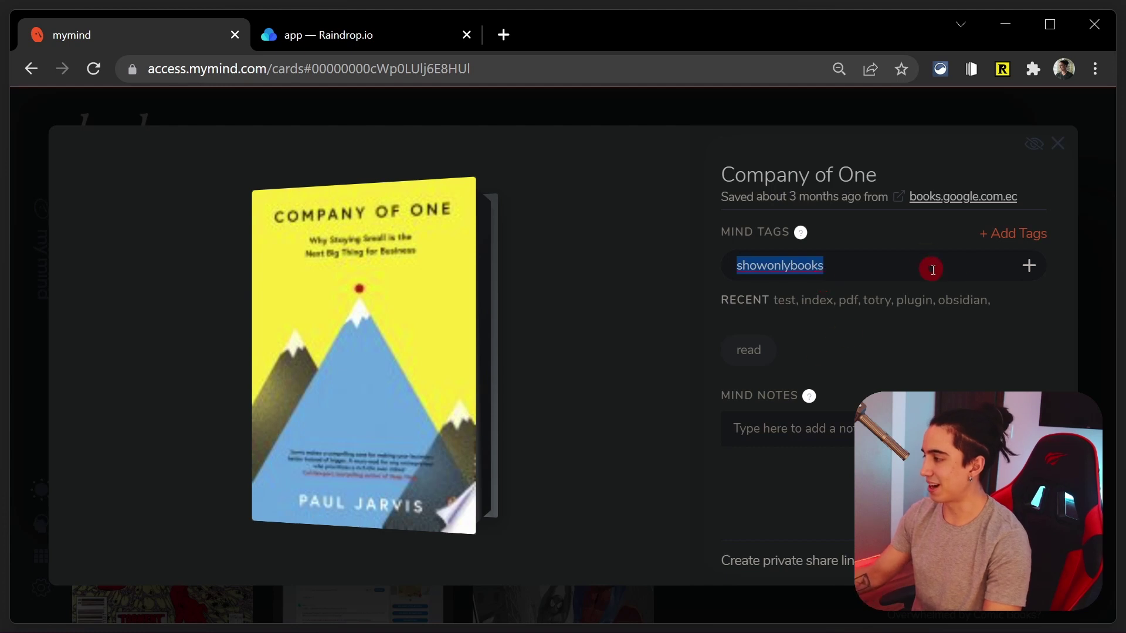
left_click(1028, 266)
left_click(1059, 150)
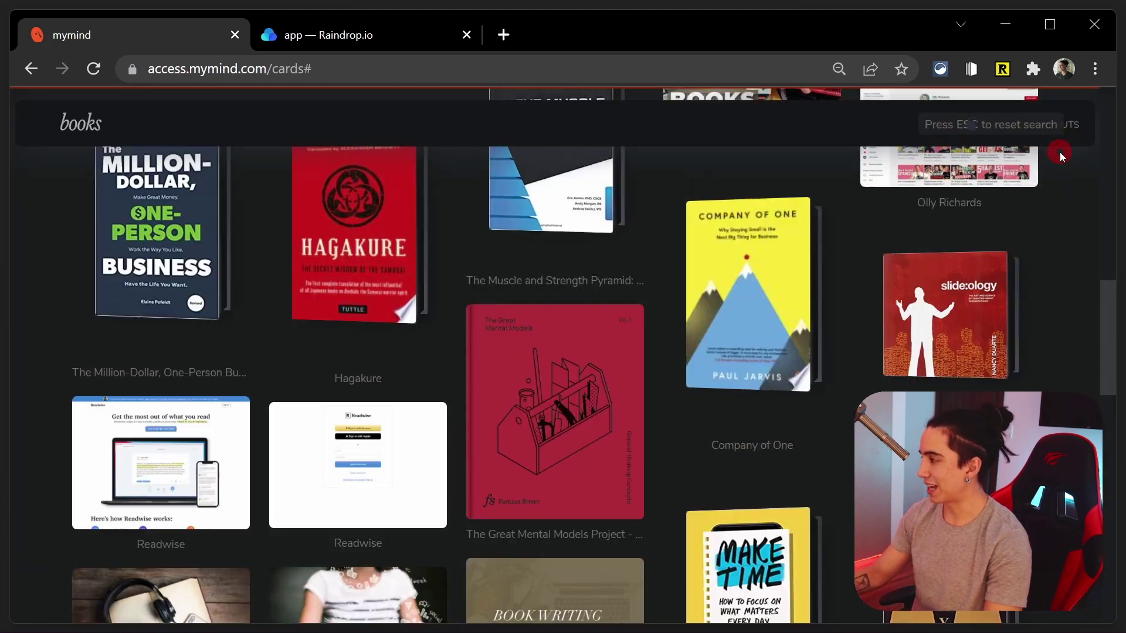
Search mymind for 'showonlybooks' to test the tag, then clear the search back to books
left_click(147, 119)
key("ctrl+a")
key("ctrl+v")
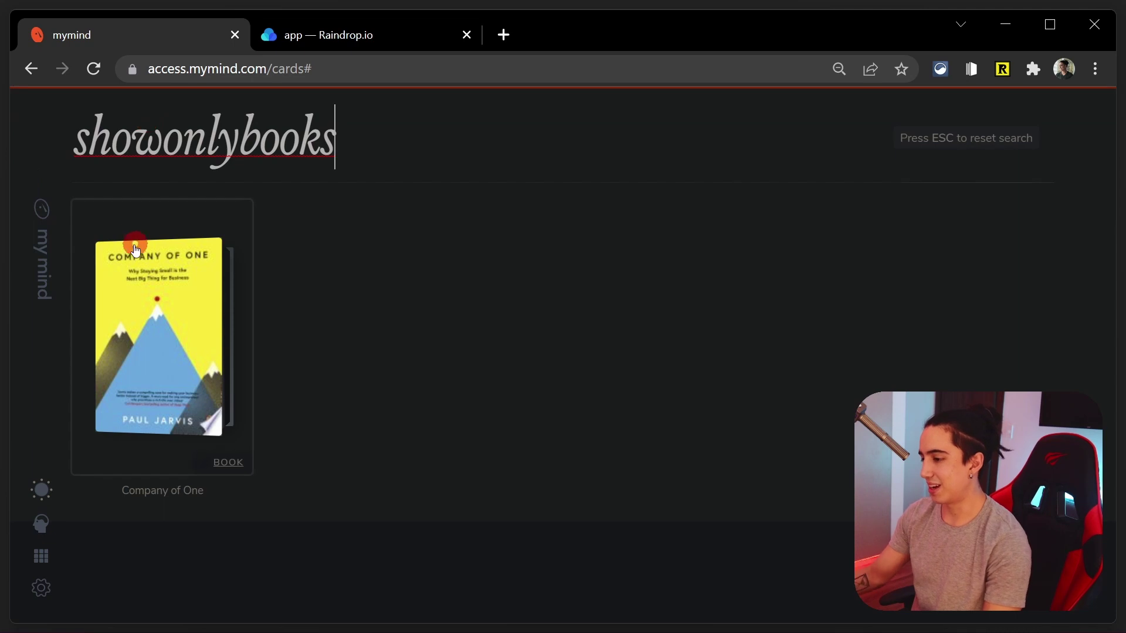
key("Escape")
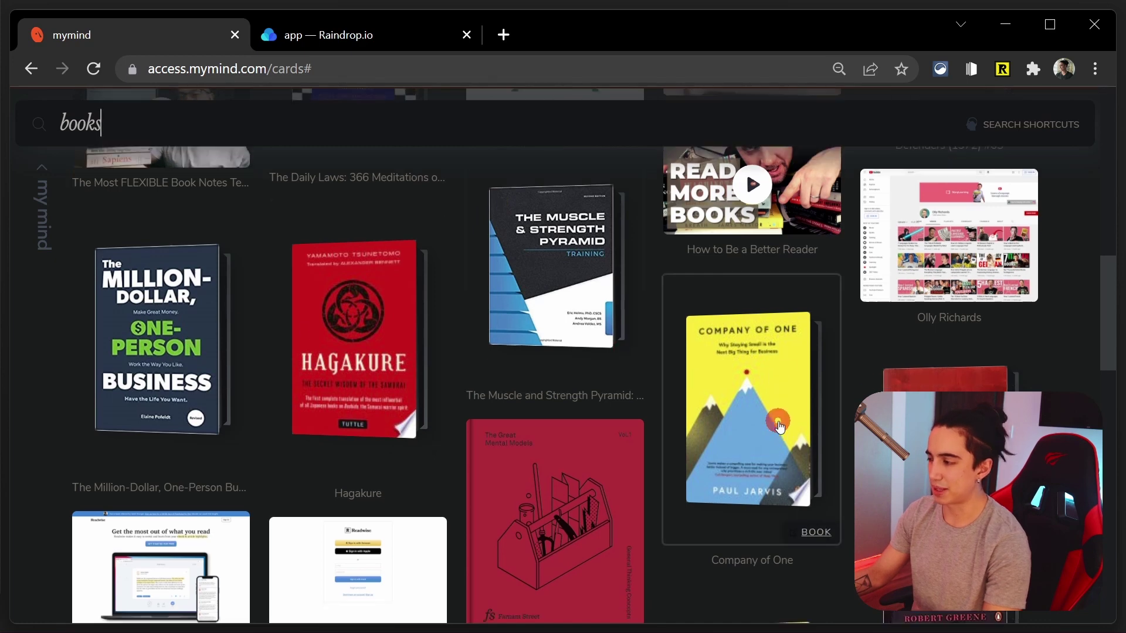
scroll(616, 362, "down", 5)
scroll(253, 212, "up", 11)
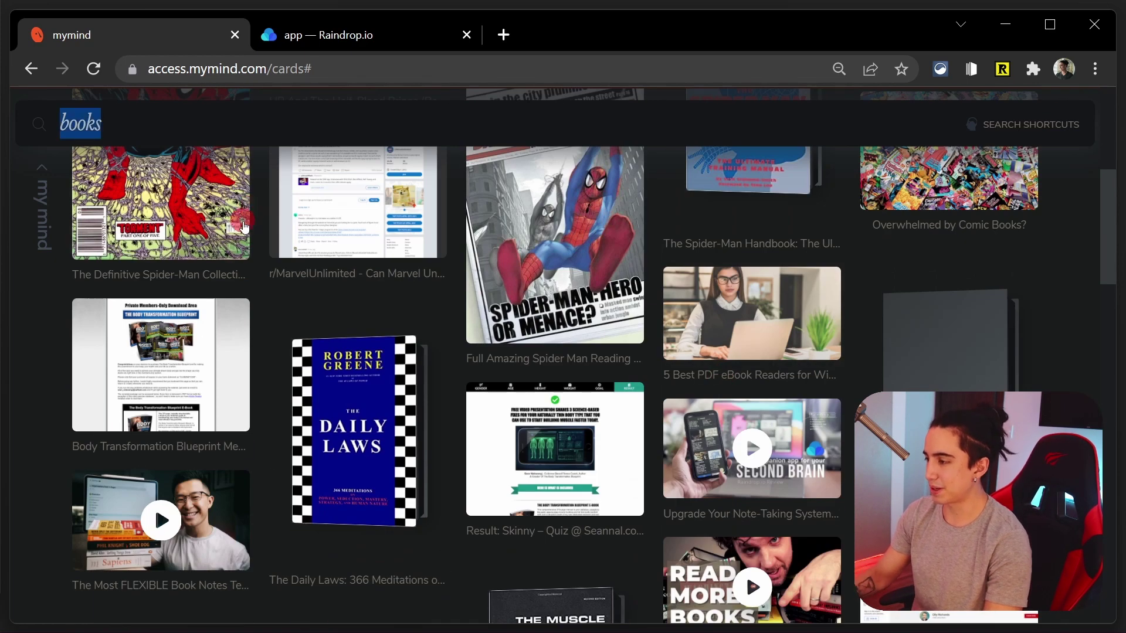
scroll(253, 212, "down", 5)
scroll(254, 230, "up", 12)
scroll(253, 252, "down", 12)
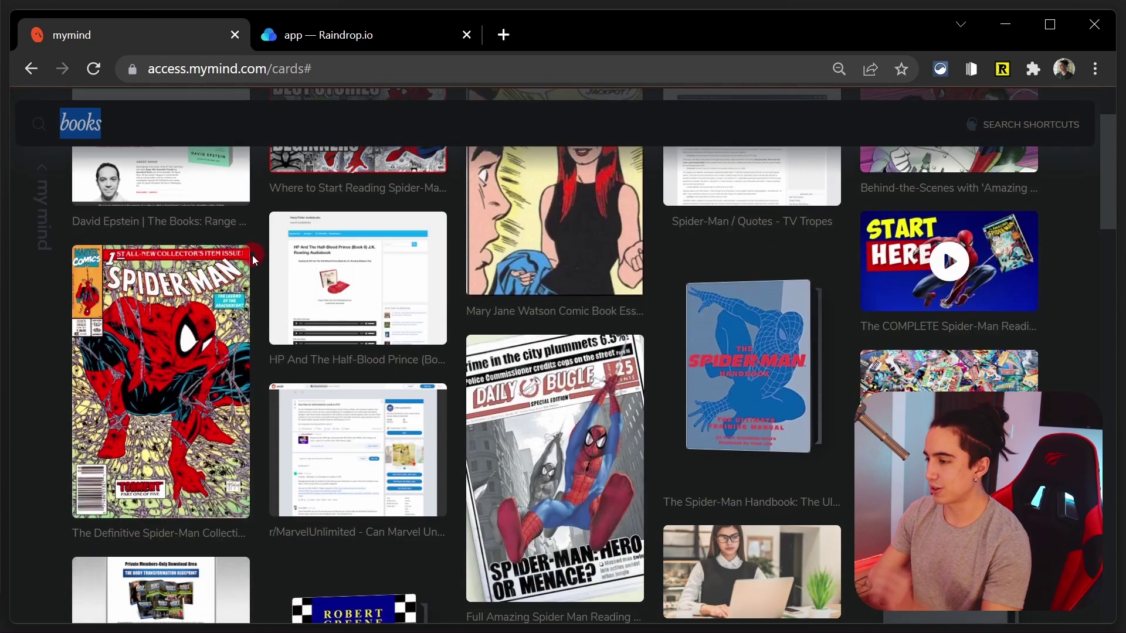
scroll(247, 285, "down", 4)
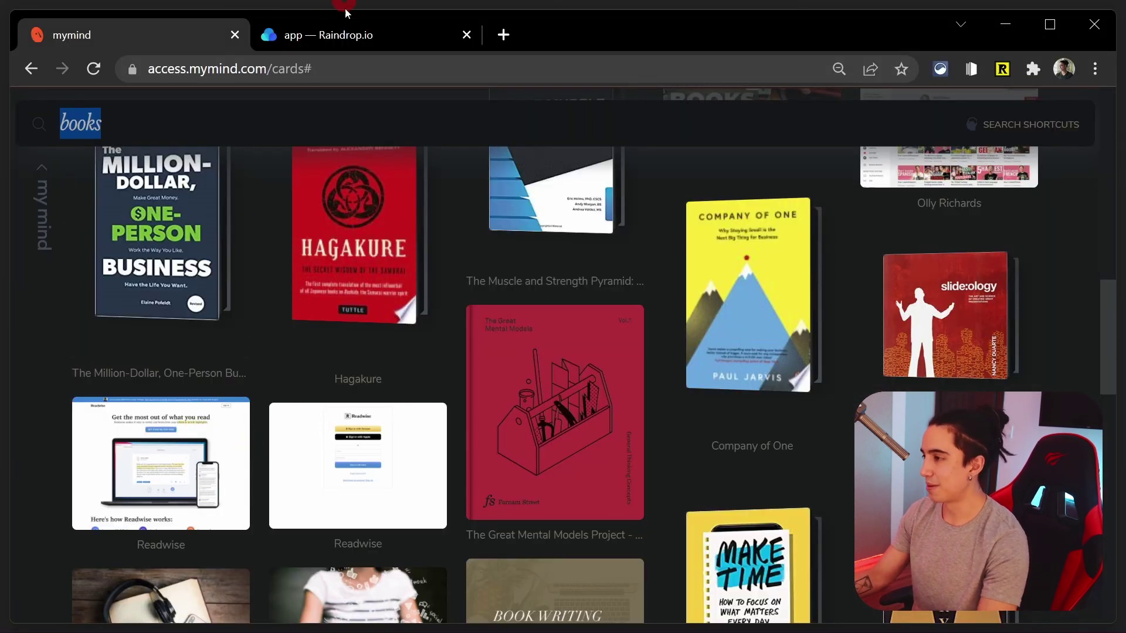
left_click(348, 41)
Clear the search and browse apps to try and its Tried apps and apple only sub-collections
key("Escape")
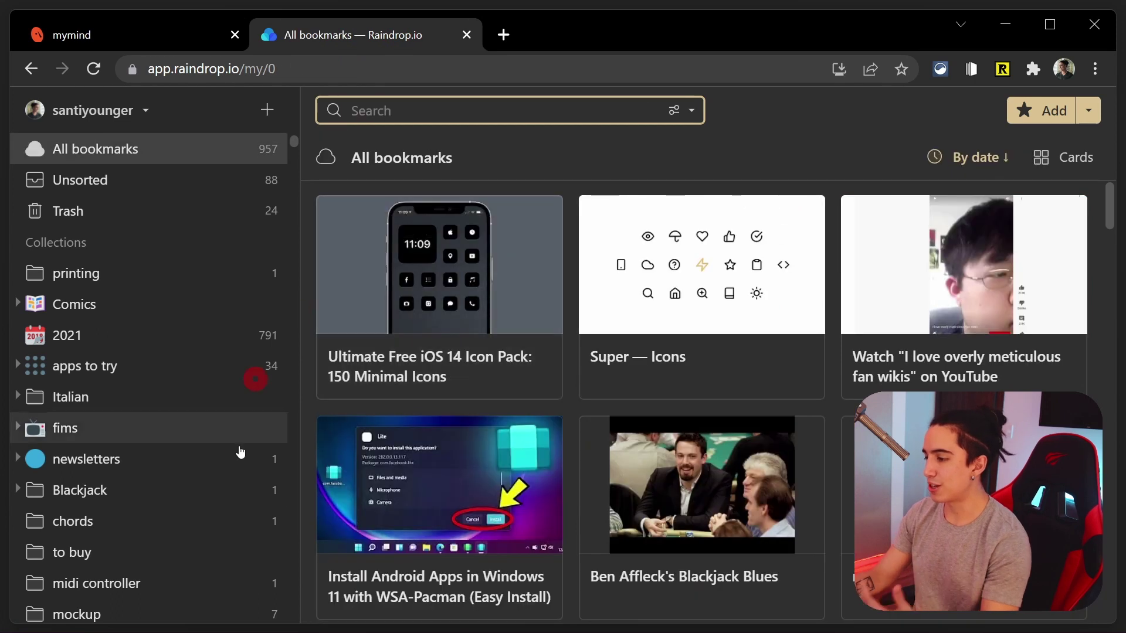
left_click(109, 360)
scroll(463, 375, "down", 2)
scroll(456, 360, "up", 2)
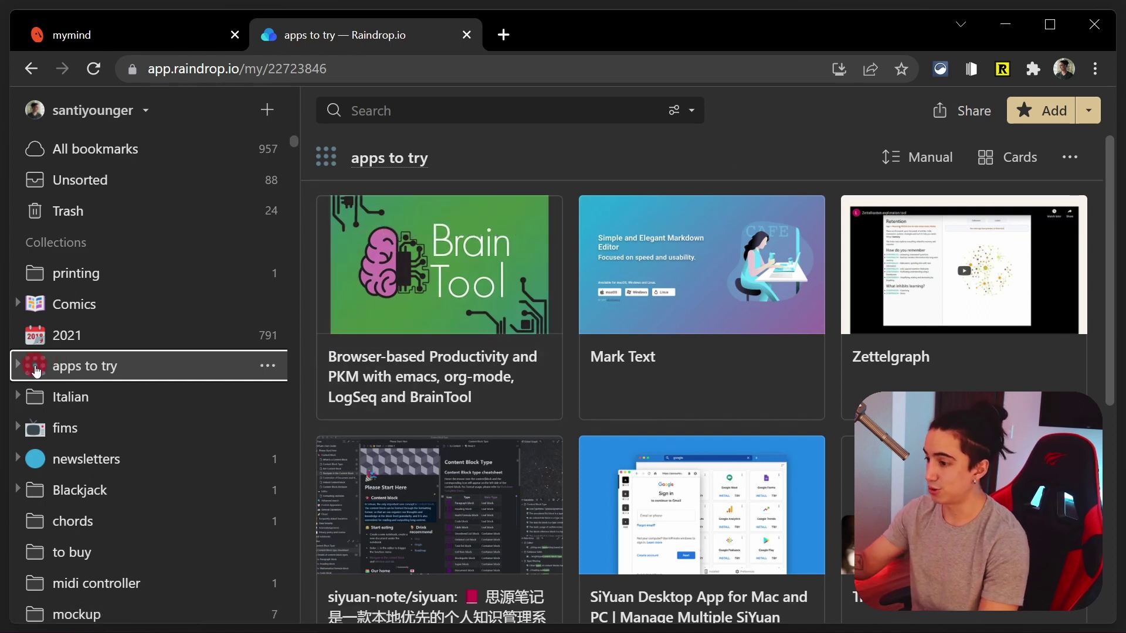
left_click(18, 366)
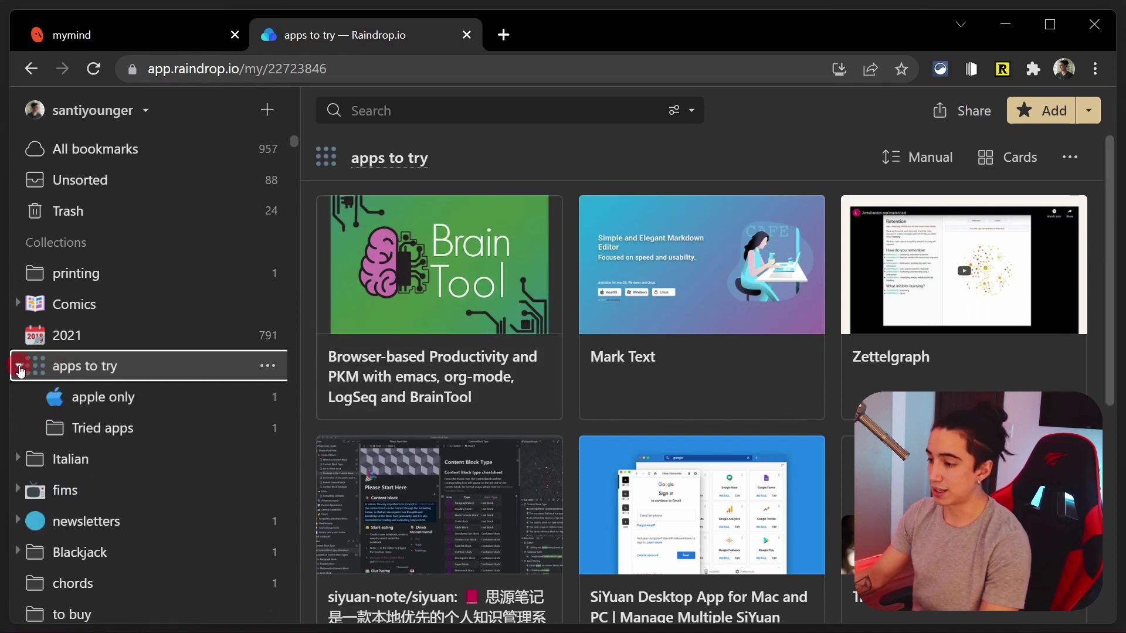
left_click(76, 401)
left_click(87, 428)
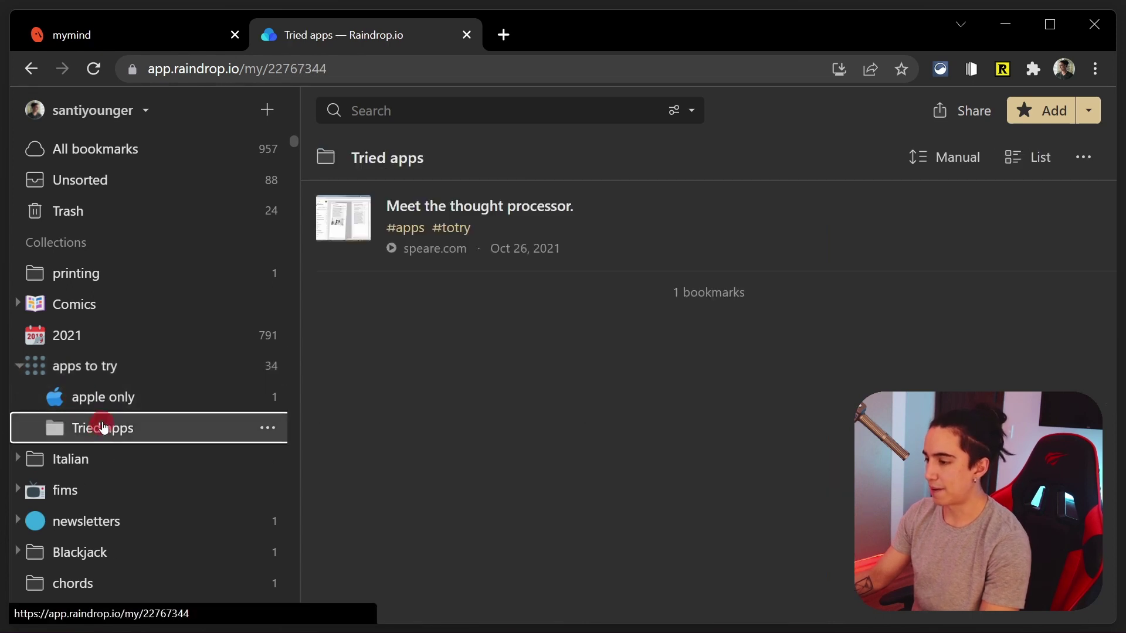
left_click(108, 367)
left_click(113, 398)
Expand the fims collection and view its towatch and watched movie bookmarks
left_click(76, 488)
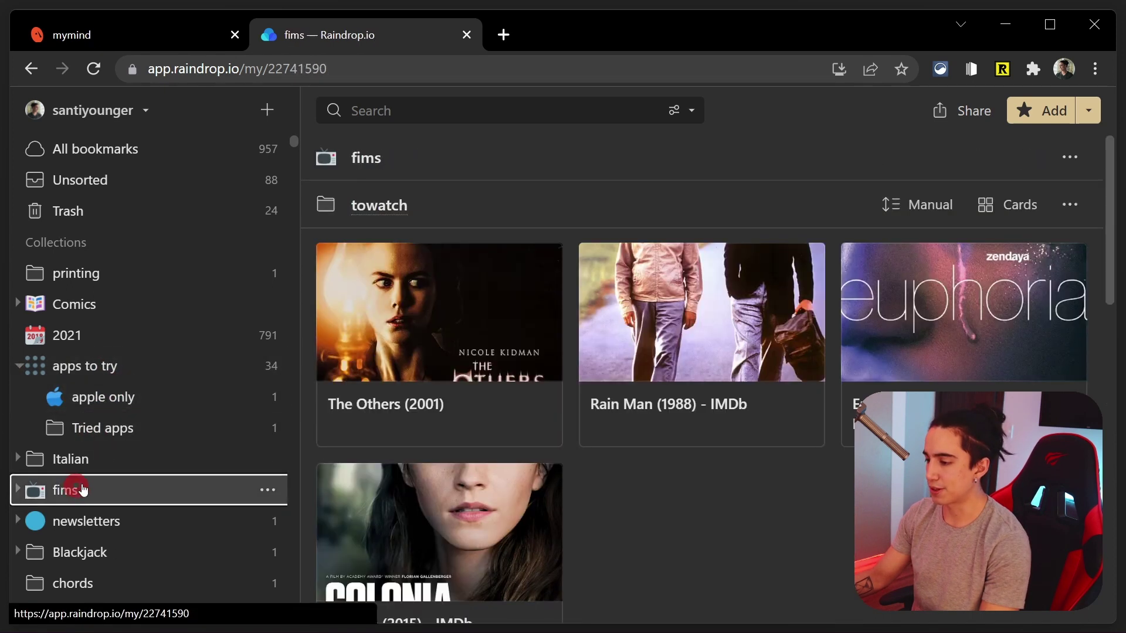
scroll(105, 440, "down", 4)
left_click(19, 232)
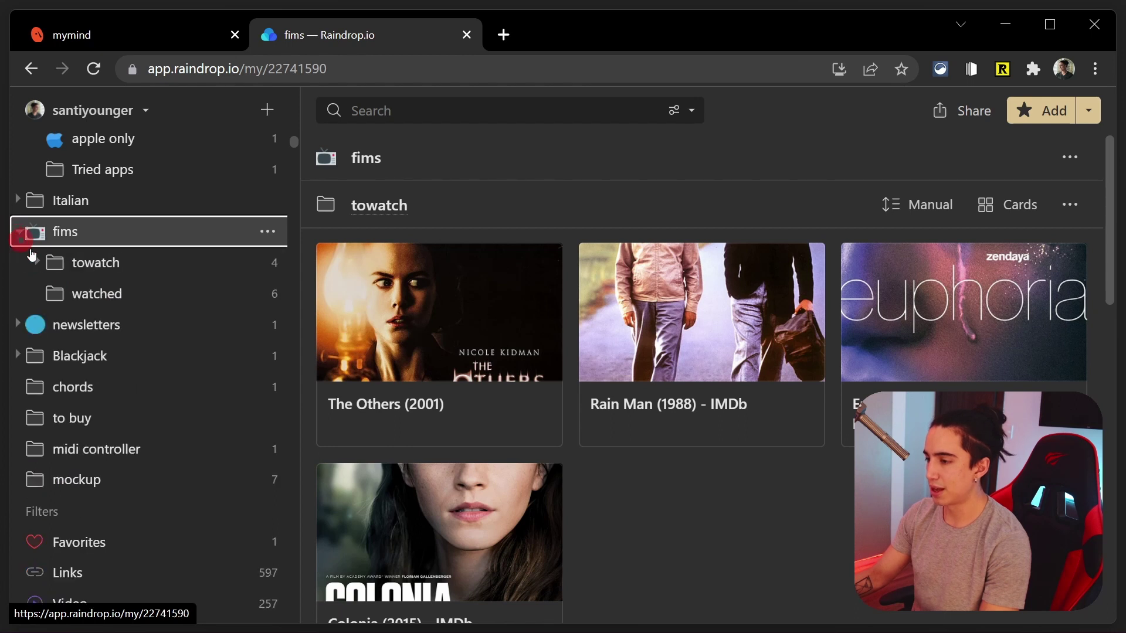
left_click(35, 262)
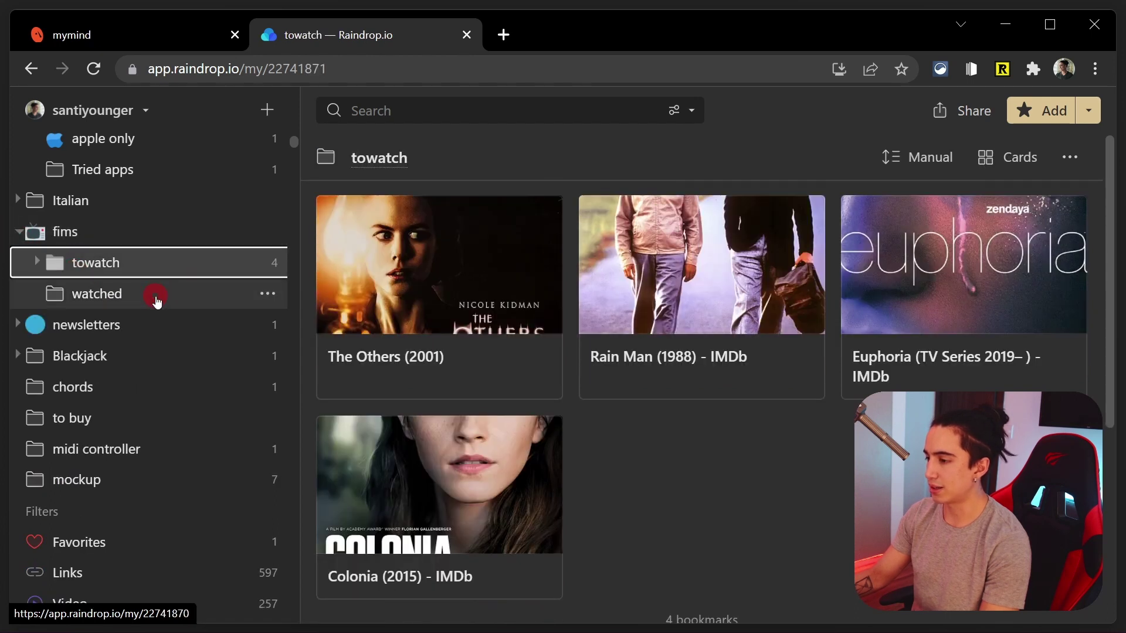
left_click(159, 299)
scroll(565, 351, "down", 1)
scroll(565, 352, "up", 1)
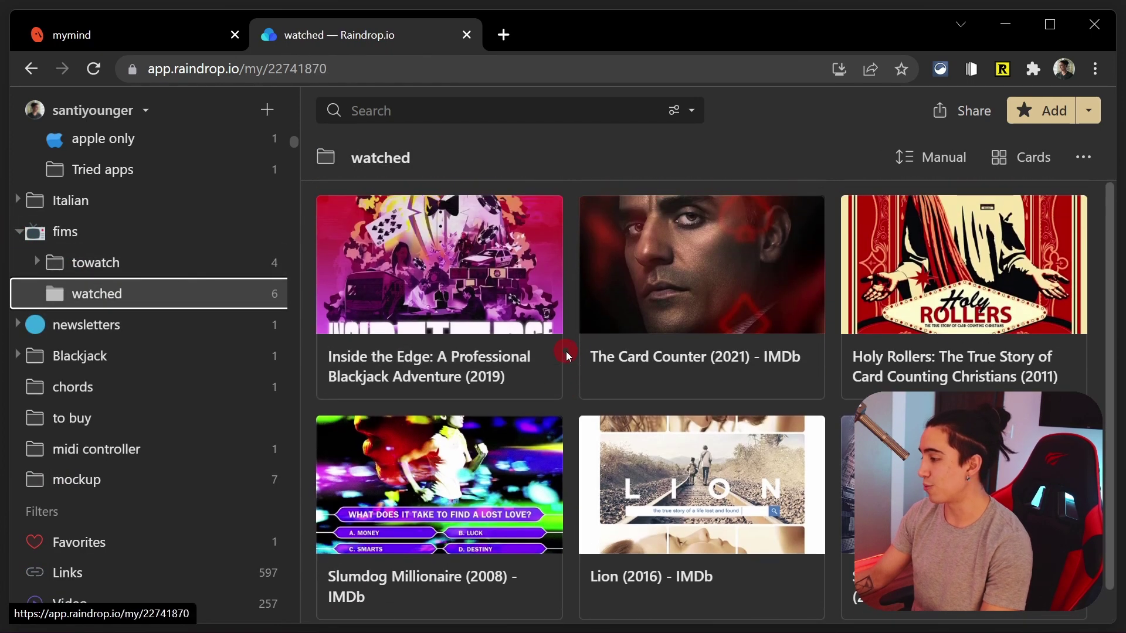
Move the Colonia (2015) bookmark from towatch into watched, then back into towatch
left_click(240, 269)
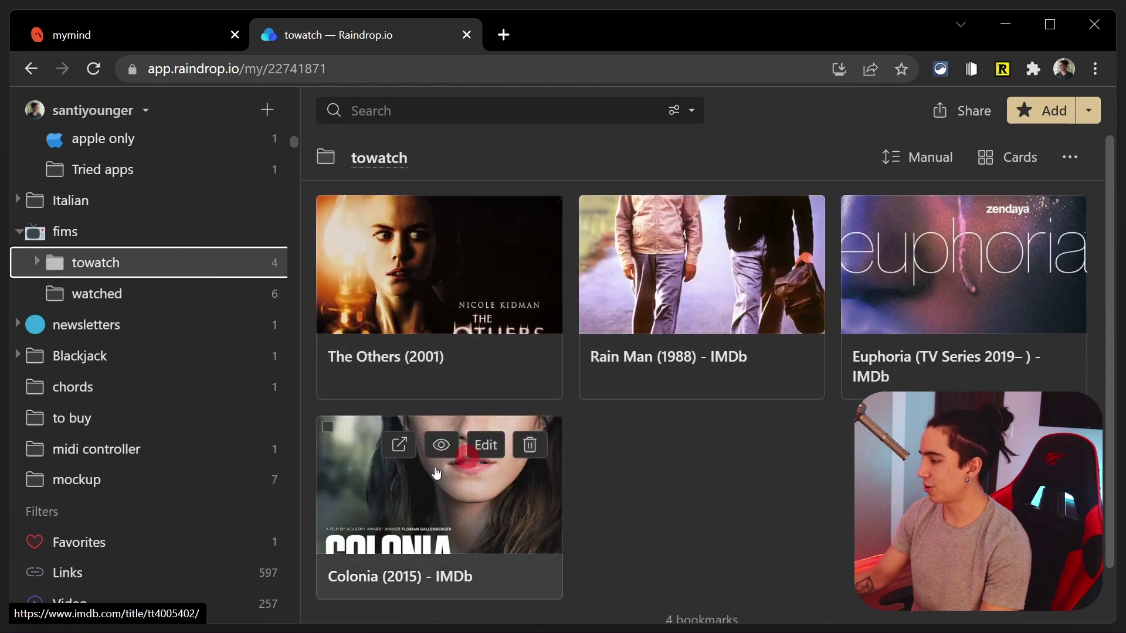
left_click_drag(439, 481, 157, 300)
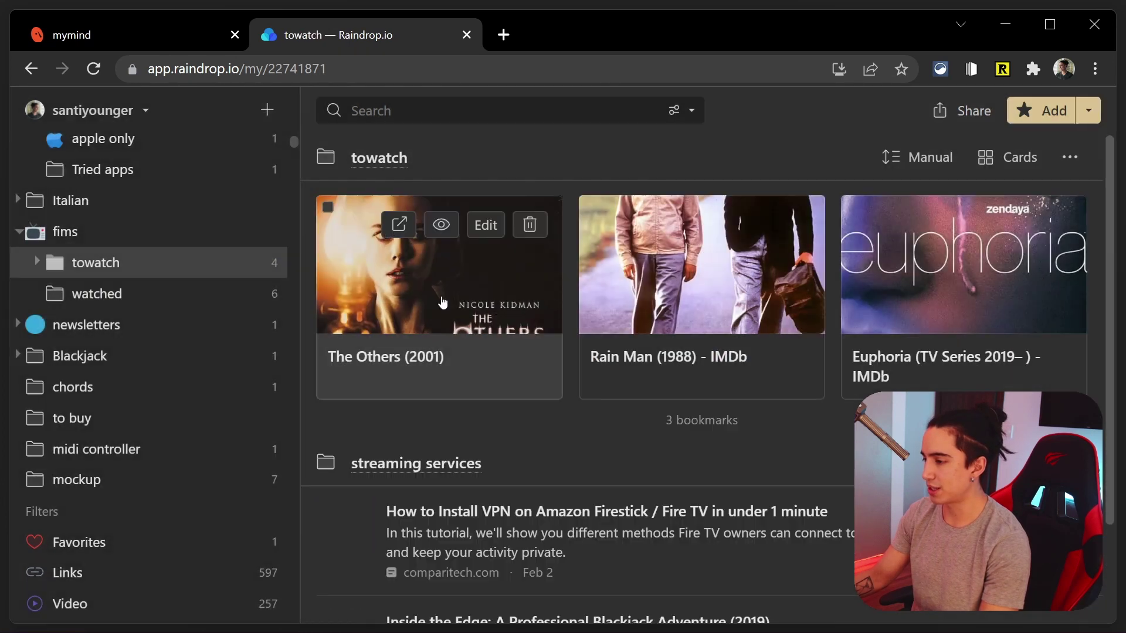
left_click(224, 303)
left_click_drag(437, 258, 201, 265)
left_click(201, 263)
scroll(188, 246, "up", 5)
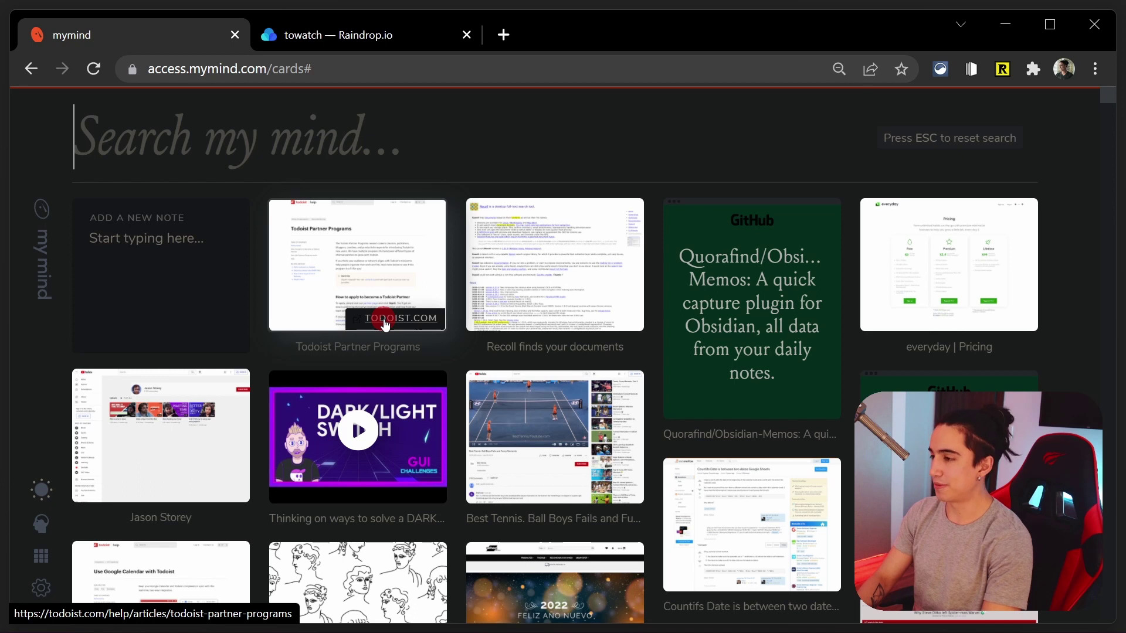
Search mymind for 'cooking' and then 'sports', clearing each to show all cards
type("cooking")
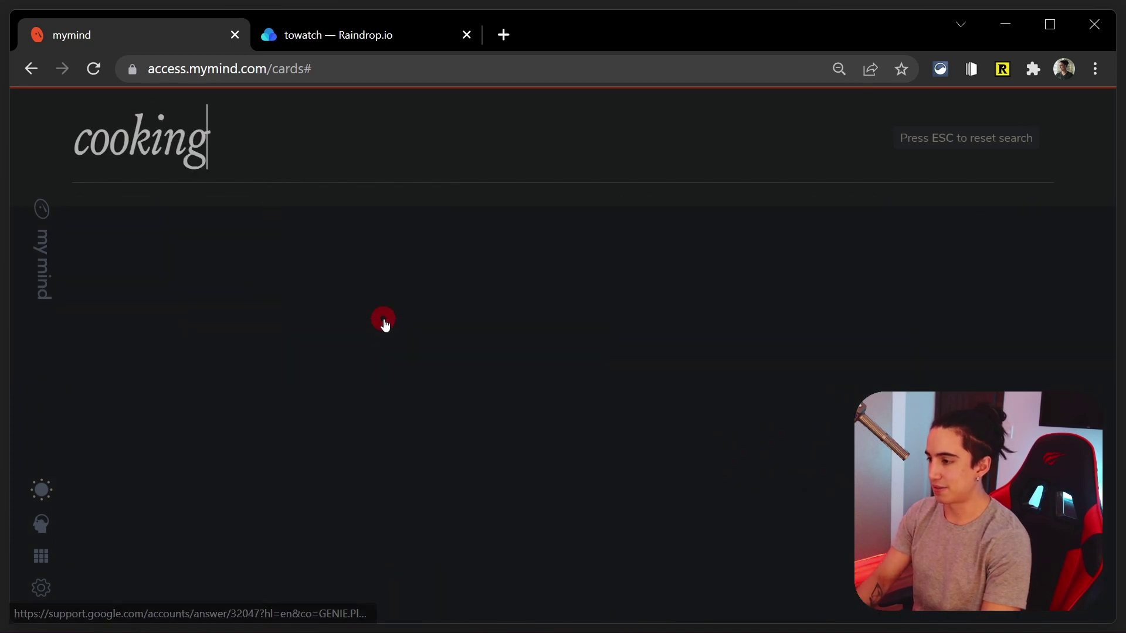
key("ctrl+a")
key("BackSpace")
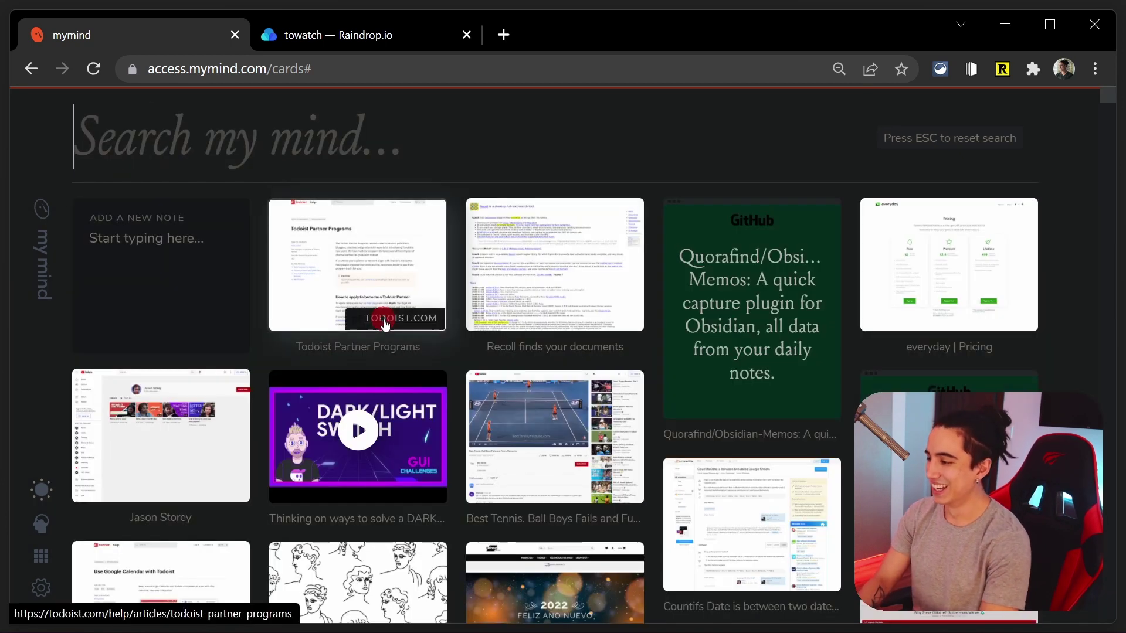
type("sports")
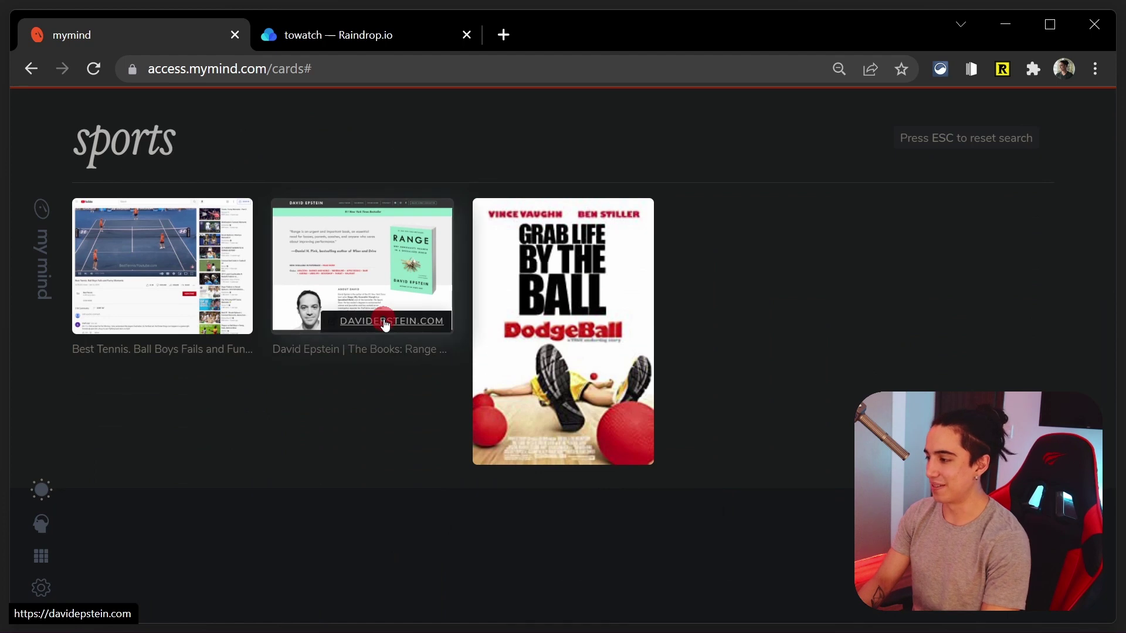
key("Escape")
scroll(384, 323, "down", 8)
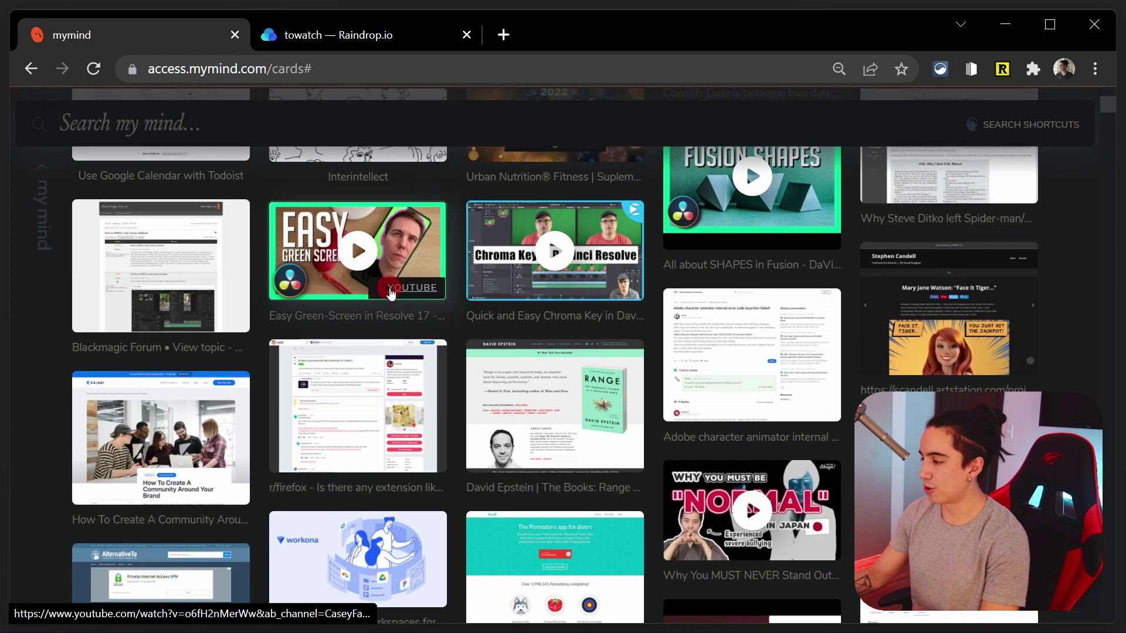
scroll(383, 339, "up", 10)
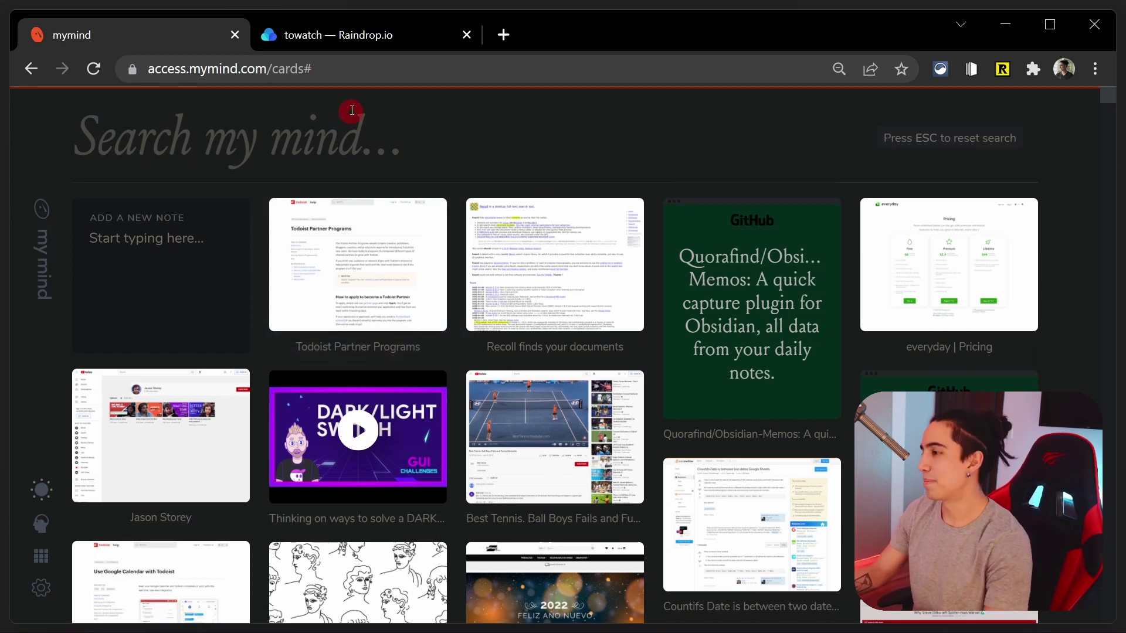
left_click(340, 44)
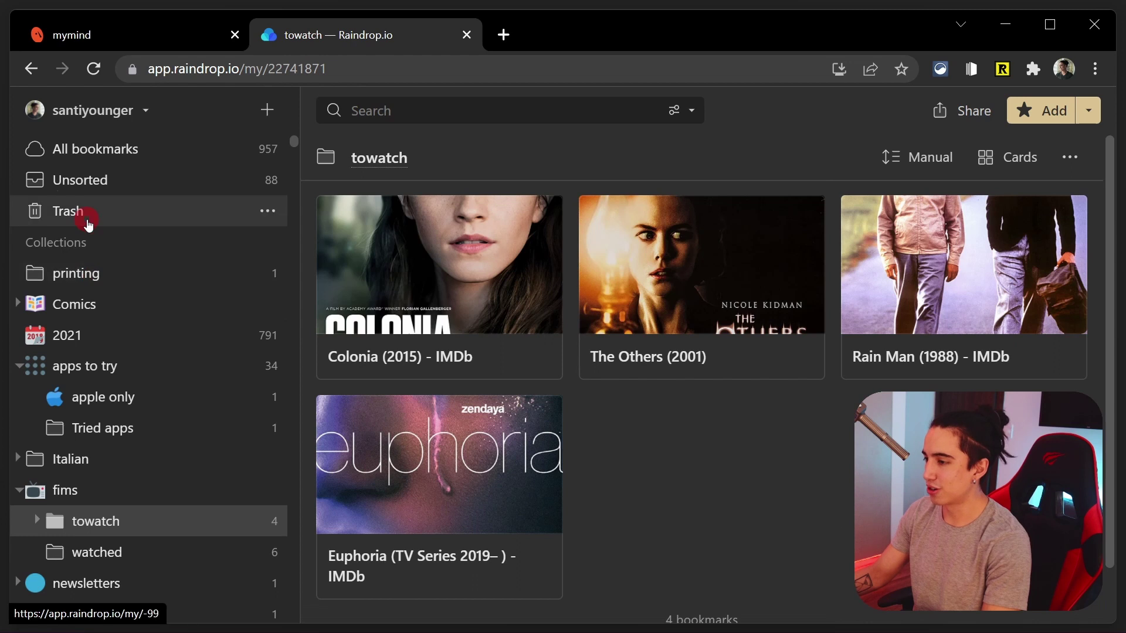
Show All bookmarks in Raindrop.io and bring up mymind's pricing page in a new tab
left_click(117, 153)
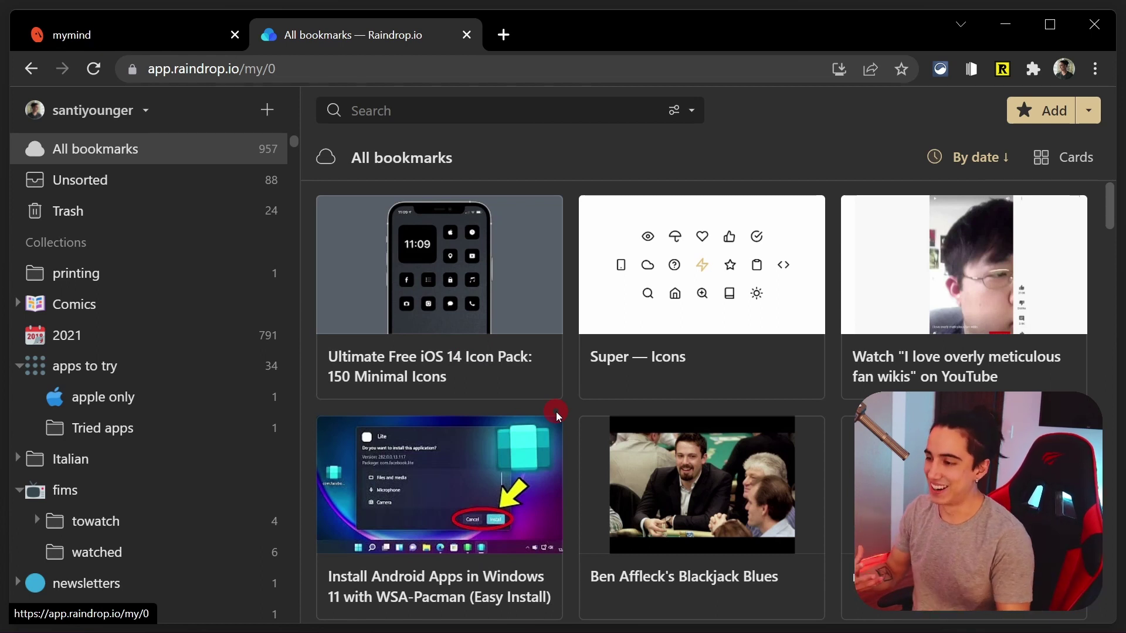
mouse_move(593, 395)
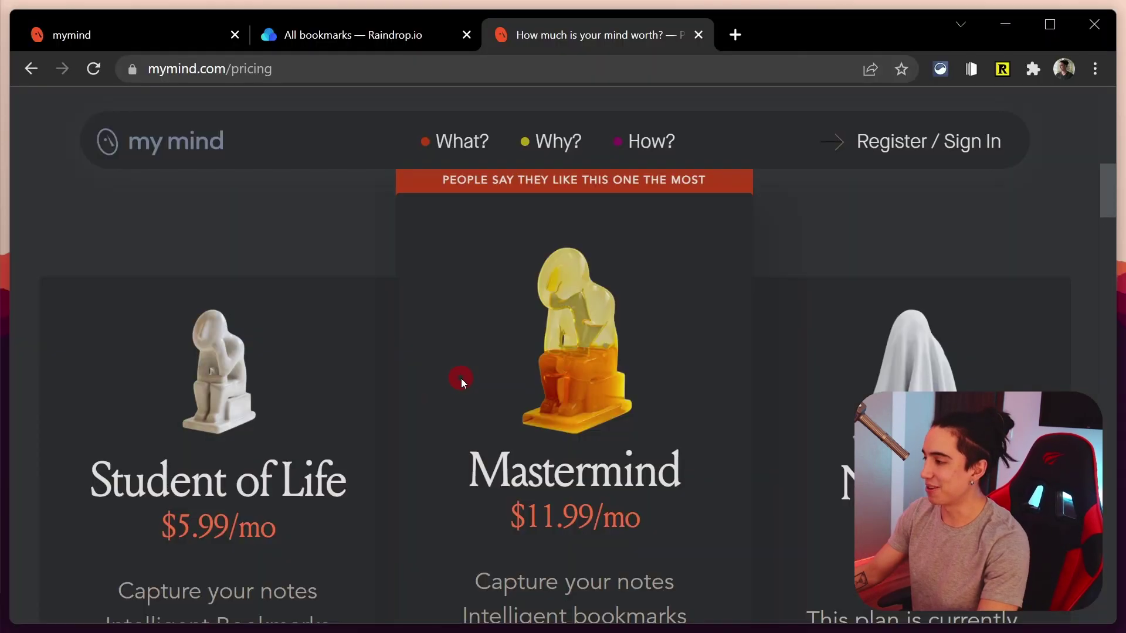
Review the Mastermind $11.99/mo and Student of Life $5.99/mo plans on mymind's pricing page
scroll(270, 382, "down", 2)
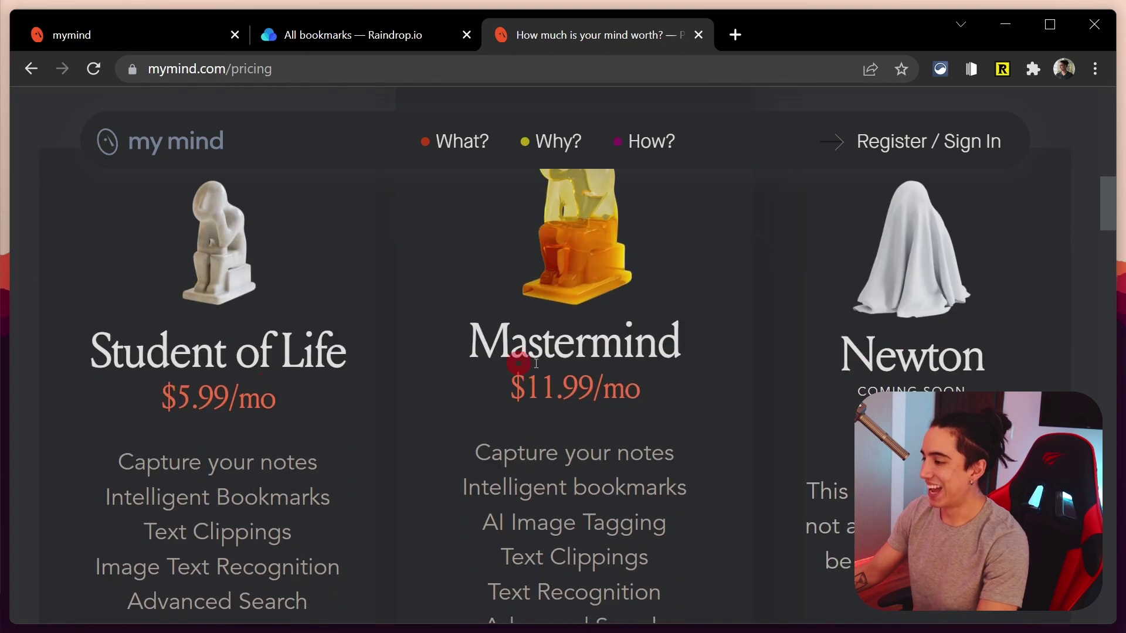
left_click_drag(486, 345, 494, 403)
left_click(580, 424)
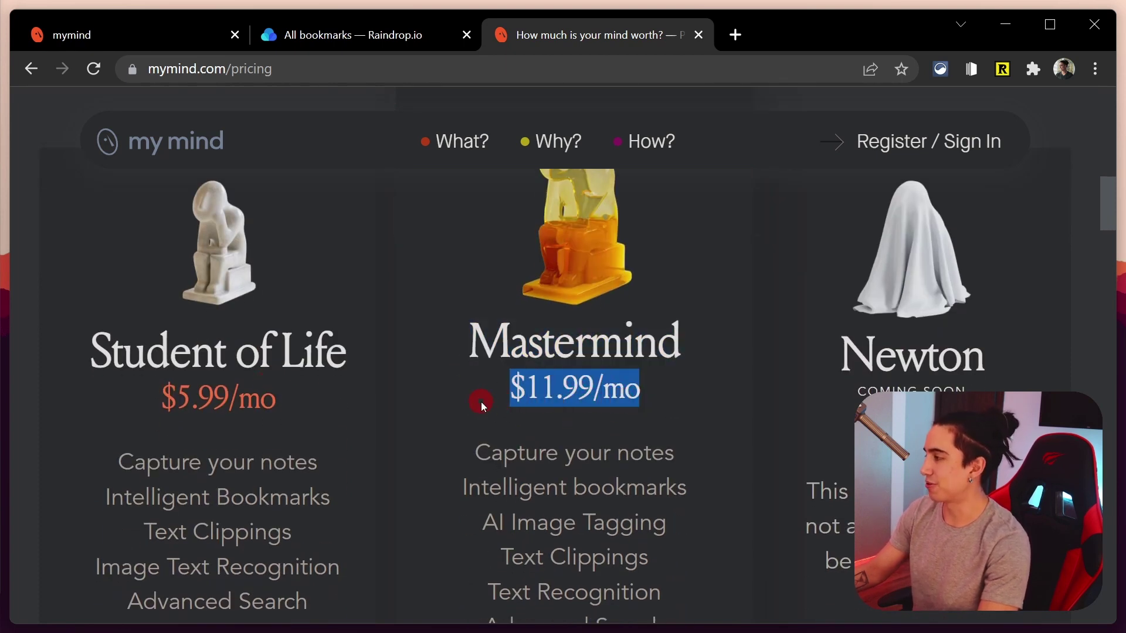
left_click(521, 474)
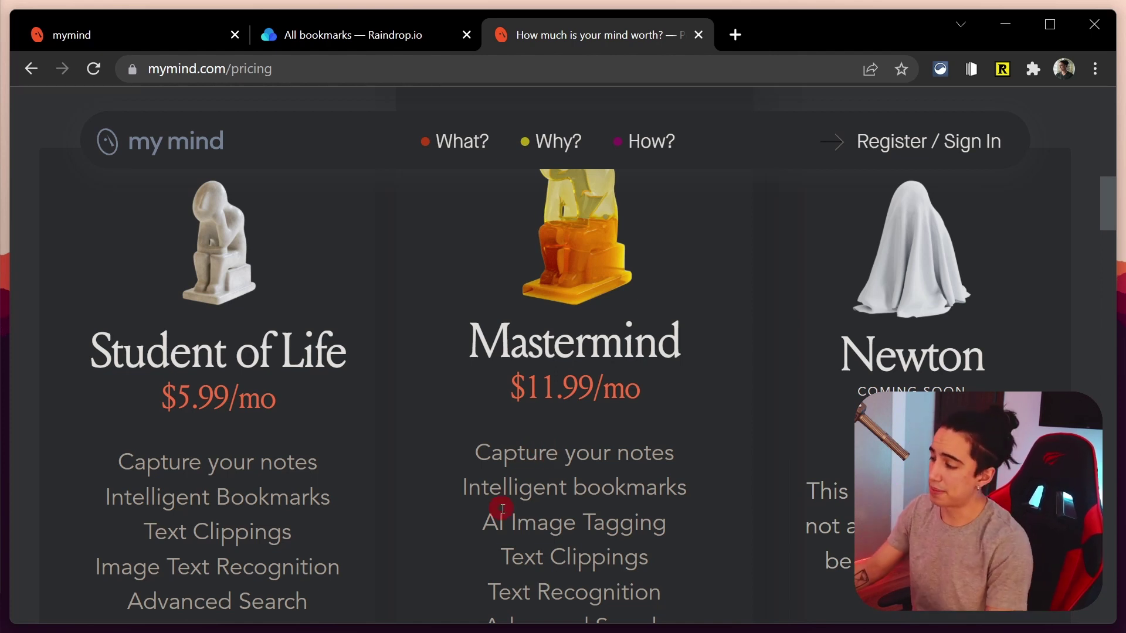
triple_click(198, 362)
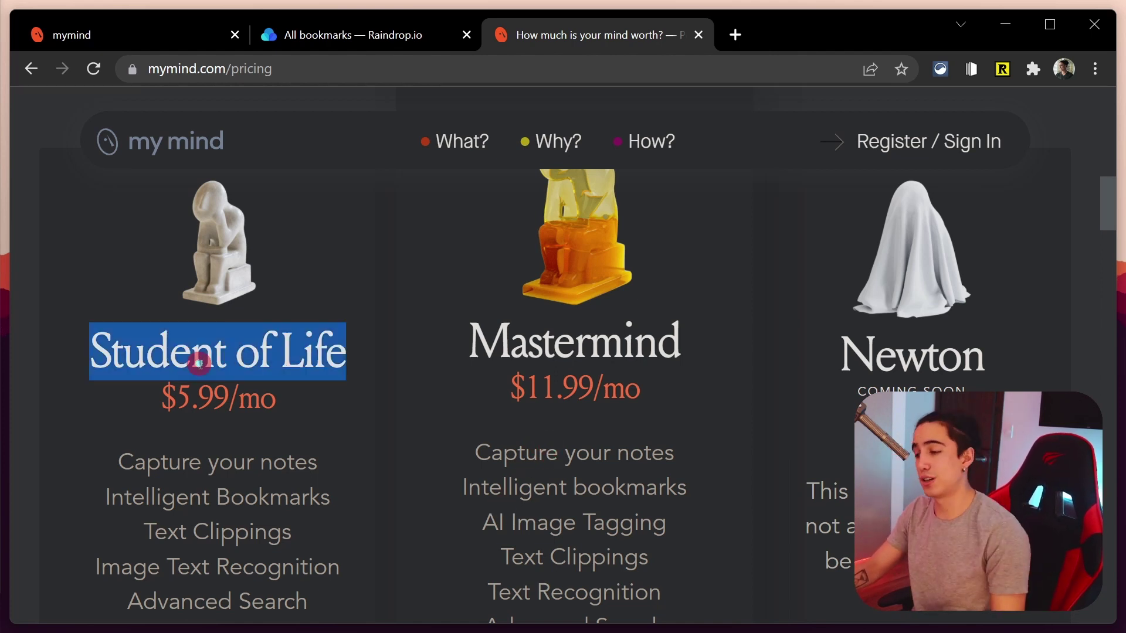
left_click(239, 452)
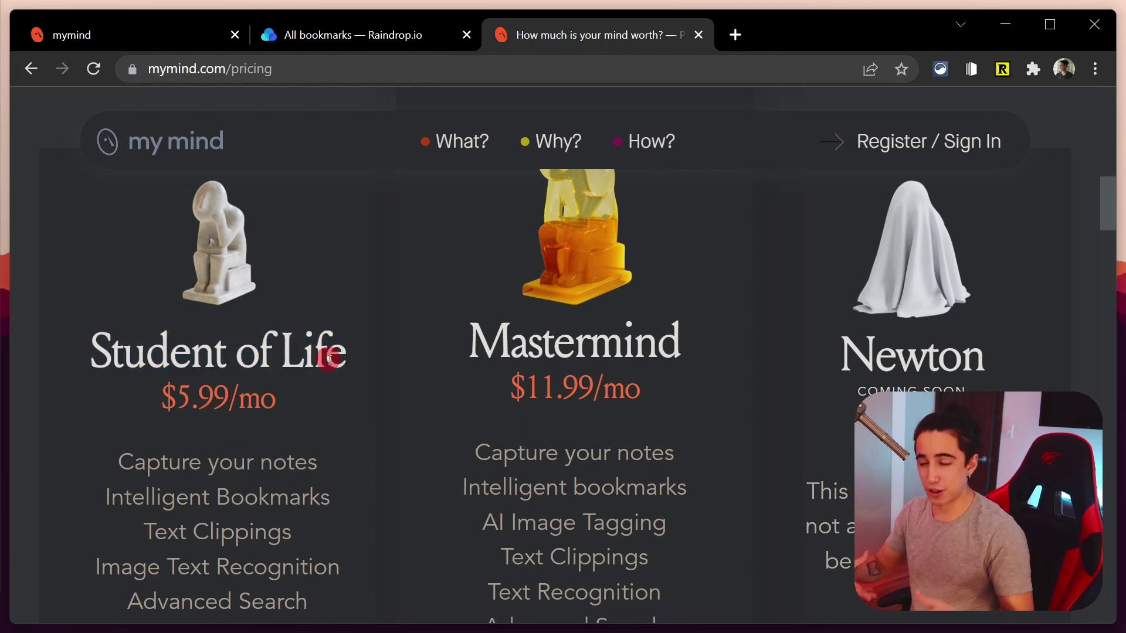
scroll(299, 389, "down", 4)
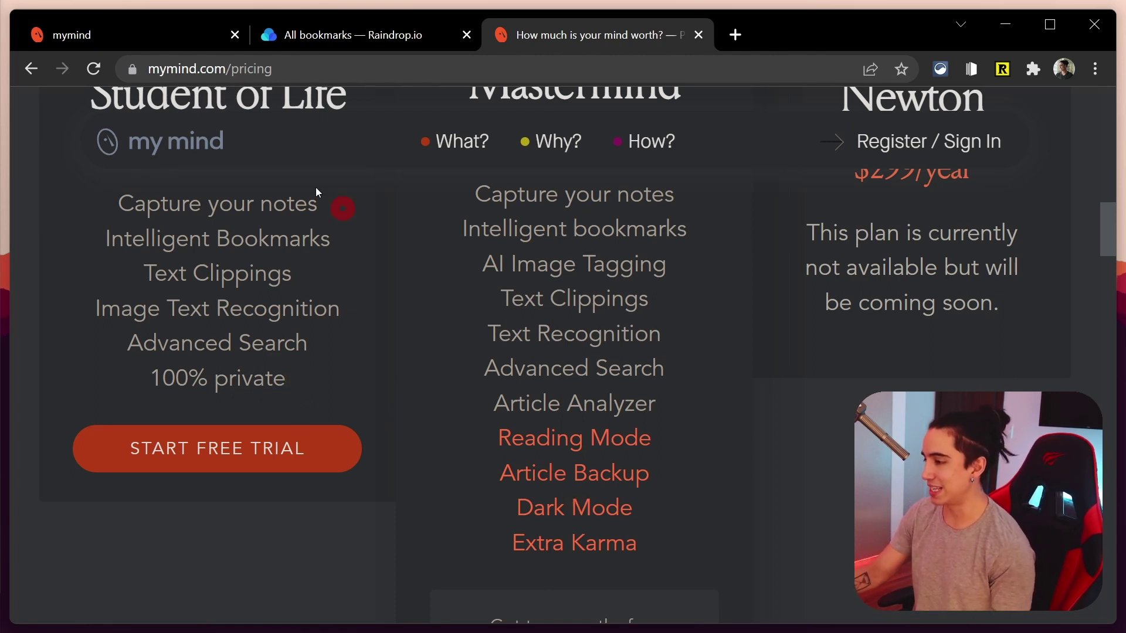
Trigger mymind's members-only nightmode notice, recheck the Student of Life plan, and return to the cards
left_click(128, 37)
left_click(42, 484)
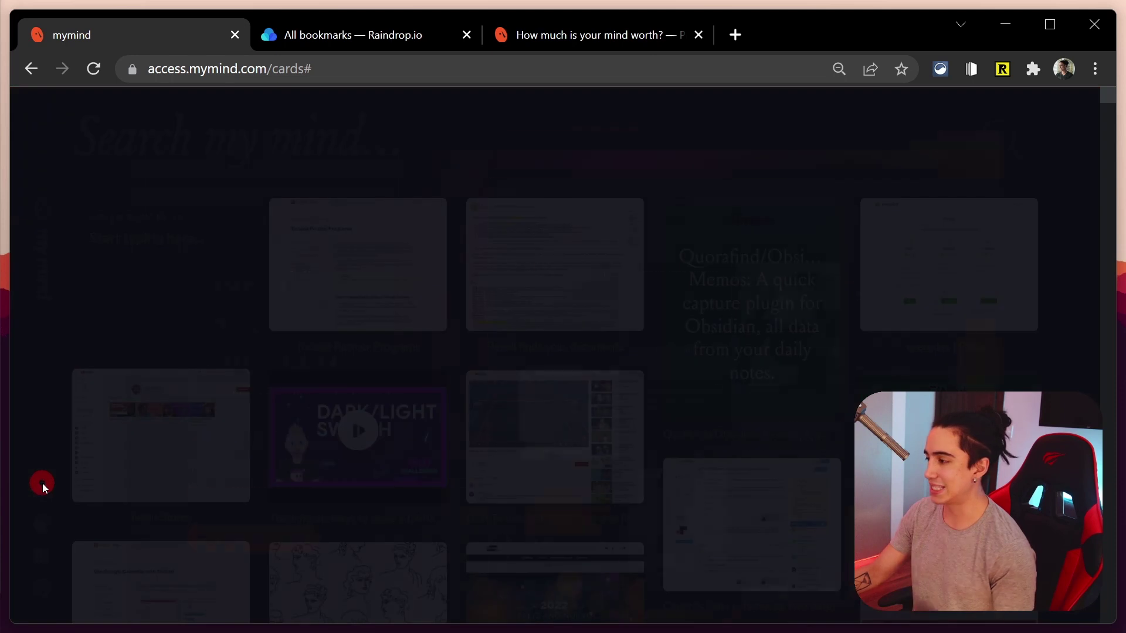
left_click(544, 35)
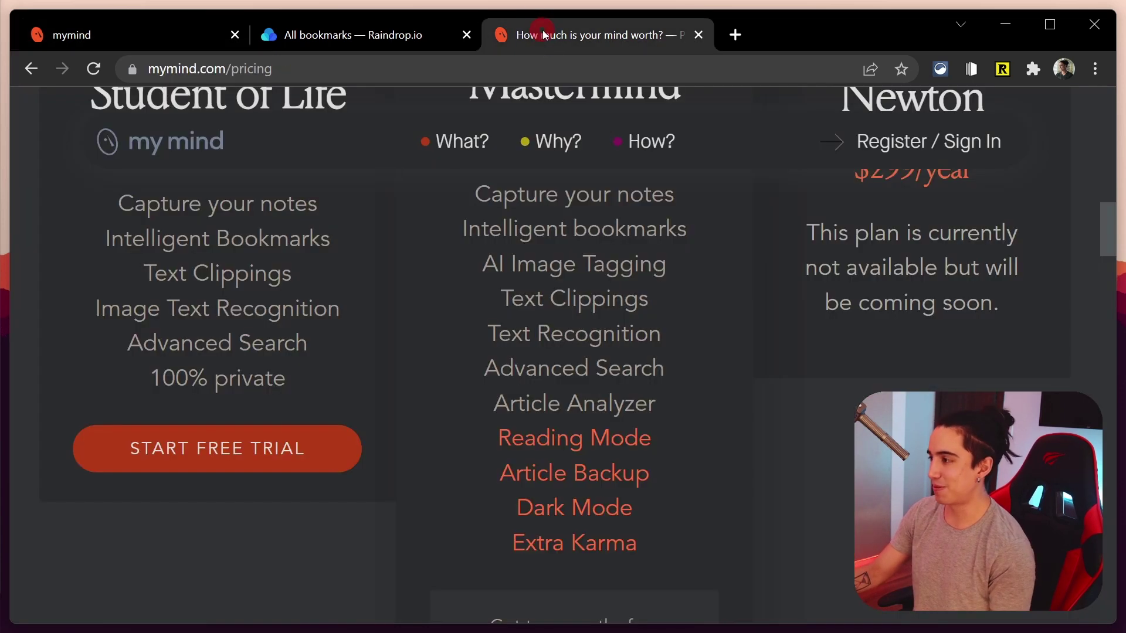
scroll(494, 443, "up", 5)
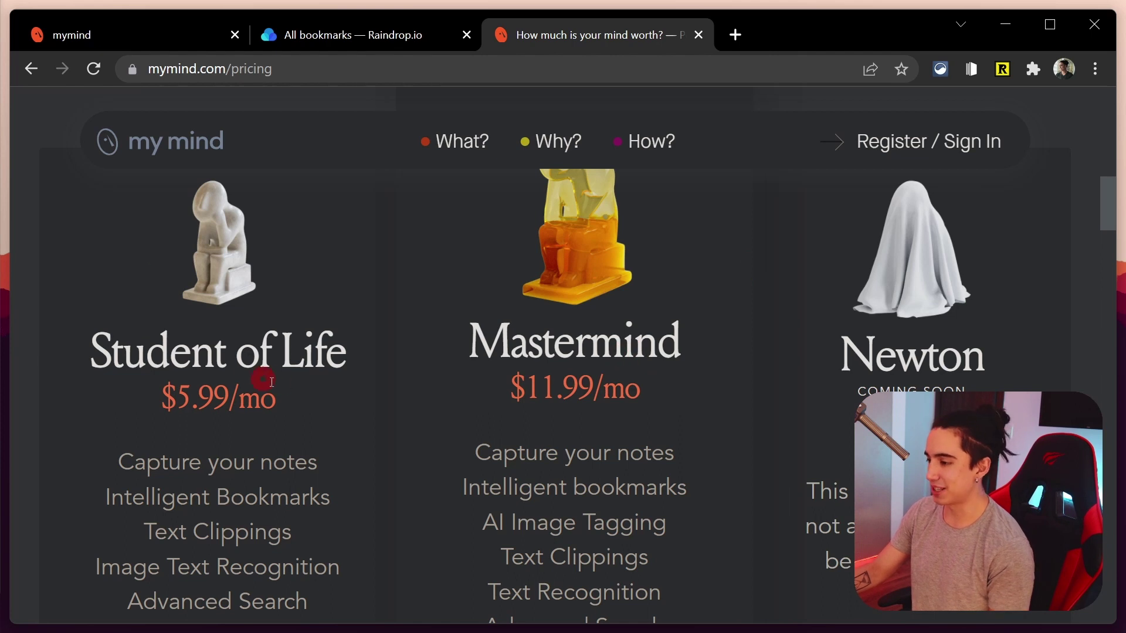
left_click_drag(271, 382, 106, 352)
left_click(260, 338)
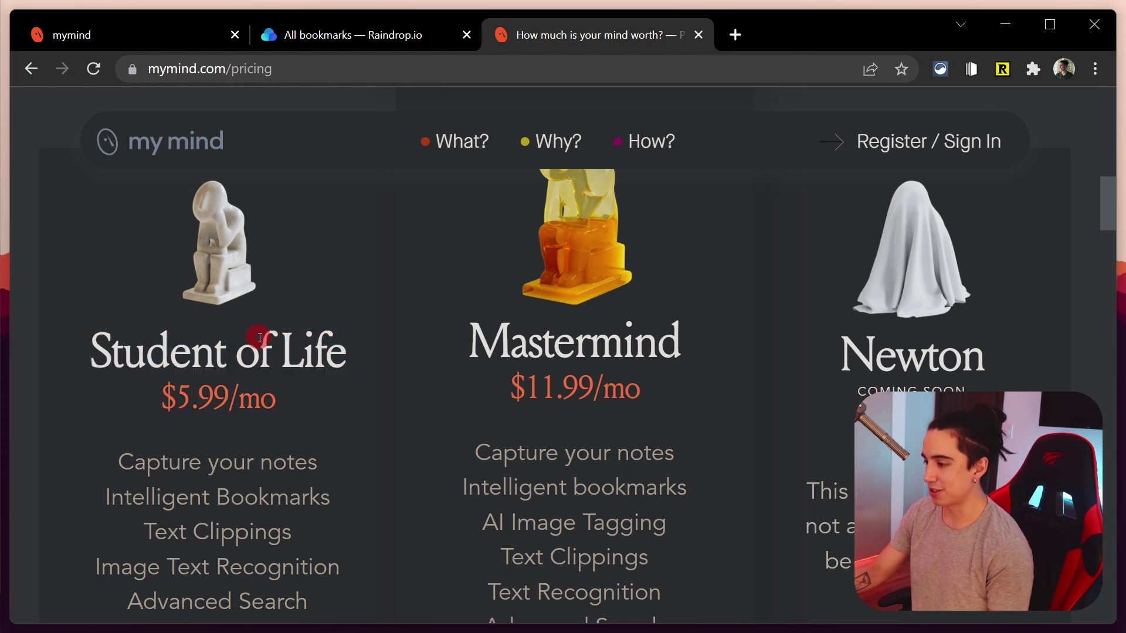
left_click(107, 37)
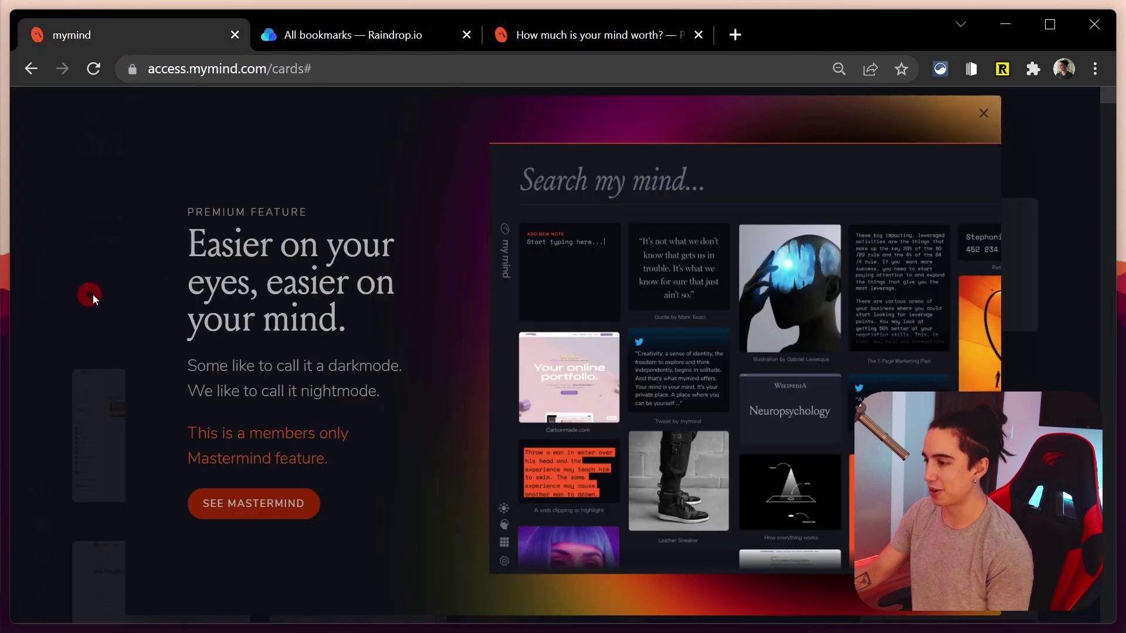
Close the nightmode notice and toggle Dark Reader off and on for access.mymind.com
left_click(987, 108)
left_click(1033, 68)
left_click(867, 176)
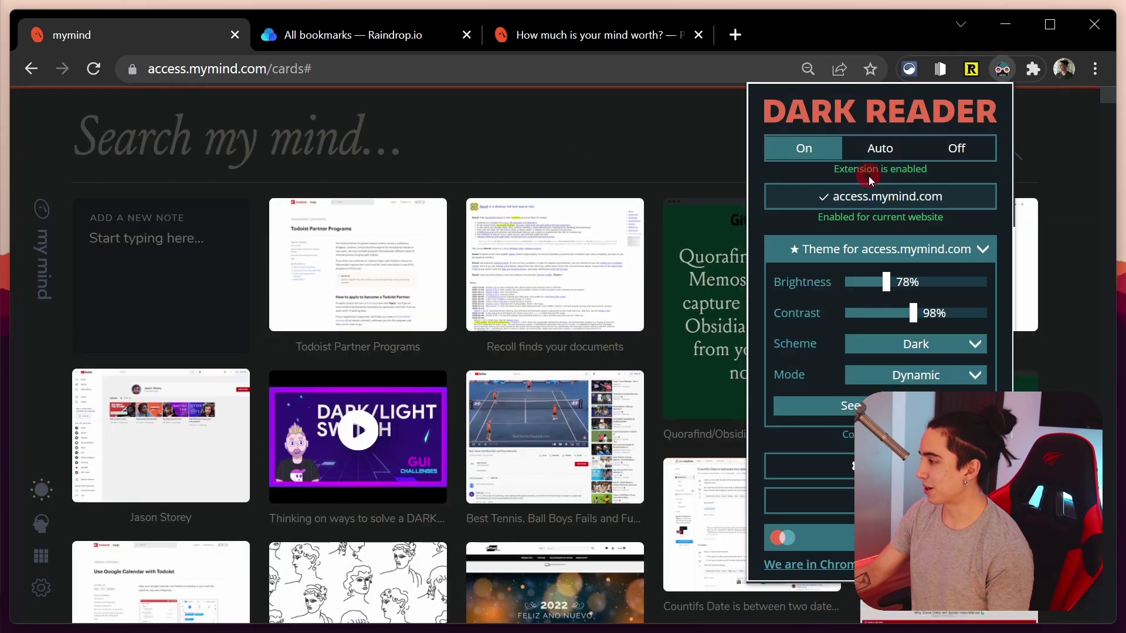
left_click(866, 199)
left_click(634, 130)
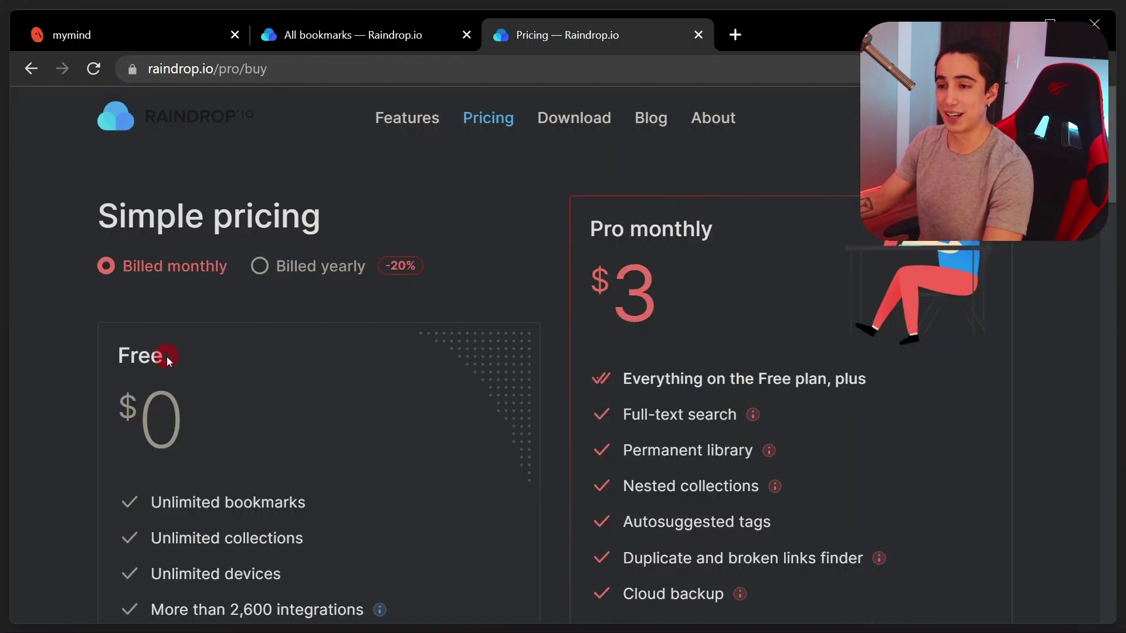
Check Pro's $28 yearly price, return to $3 monthly billing, and read the Free plan's features
left_click(294, 269)
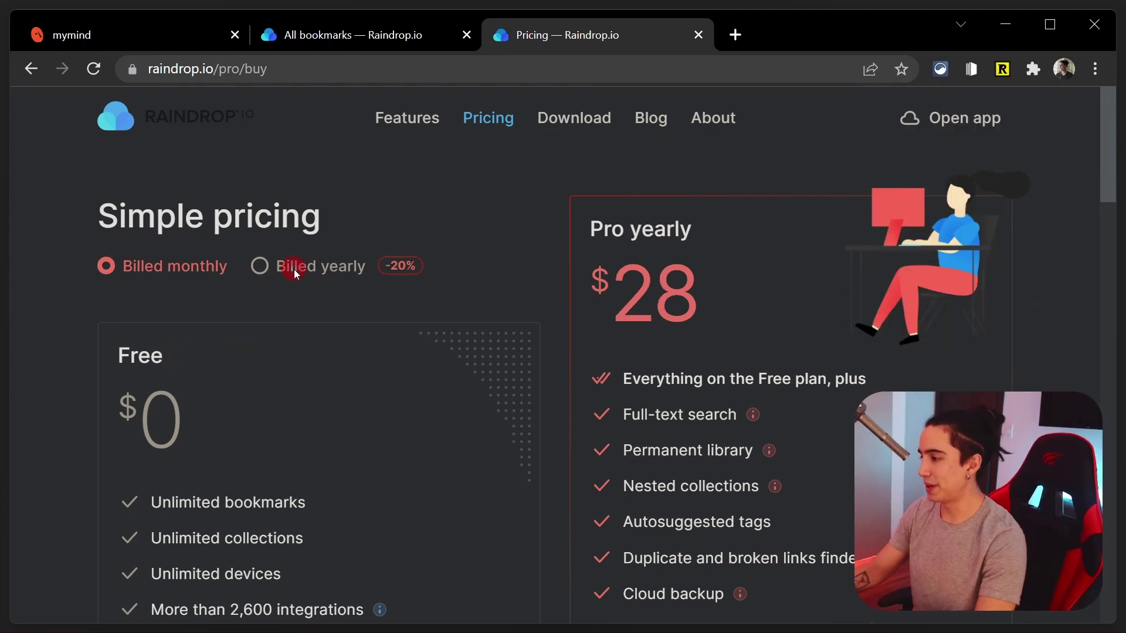
left_click(208, 263)
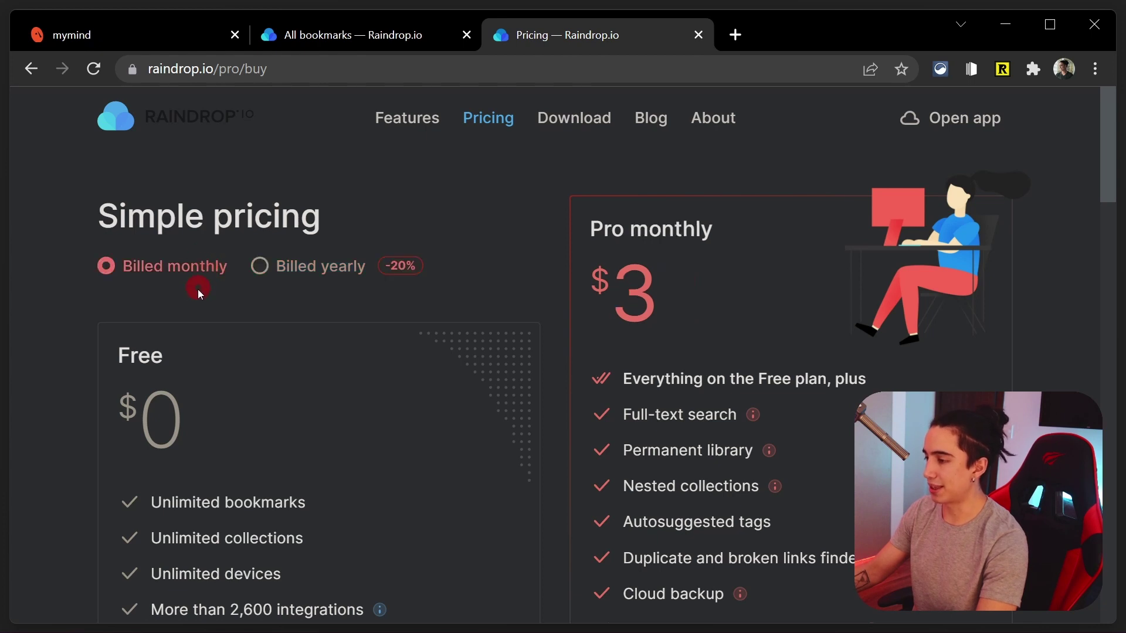
scroll(194, 299, "down", 2)
left_click(163, 234)
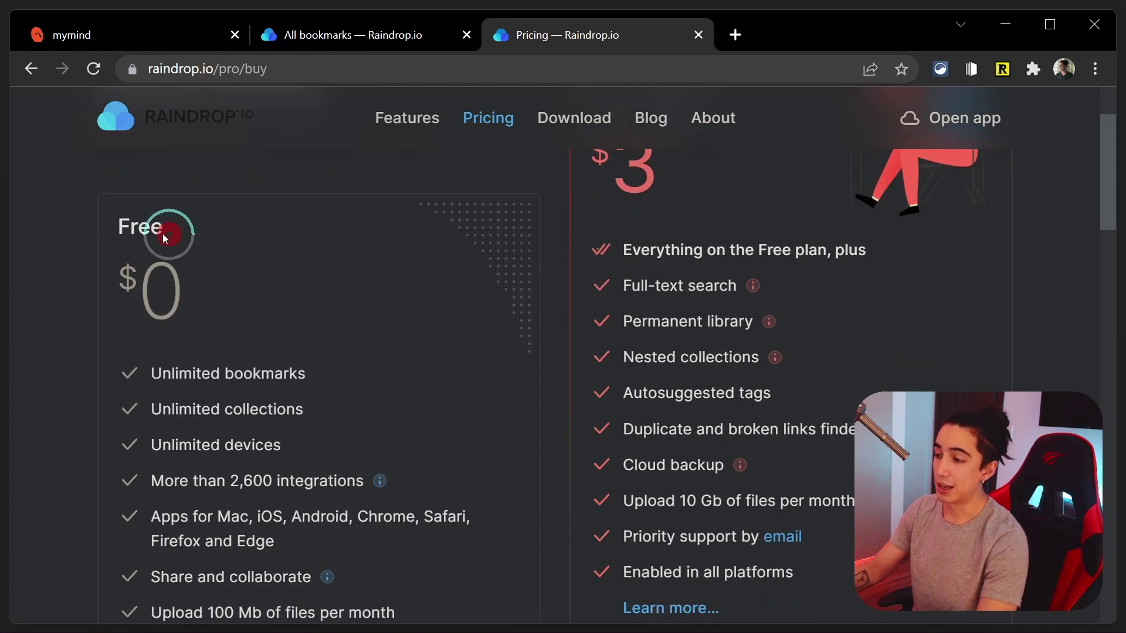
left_click(114, 230)
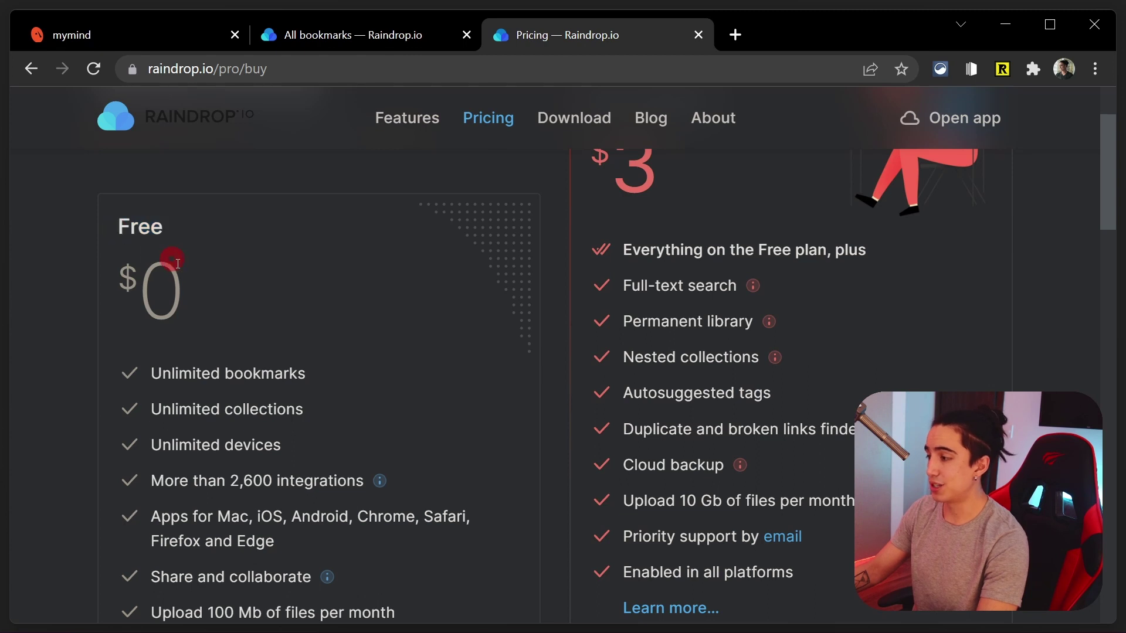
scroll(183, 284, "down", 4)
scroll(183, 284, "up", 4)
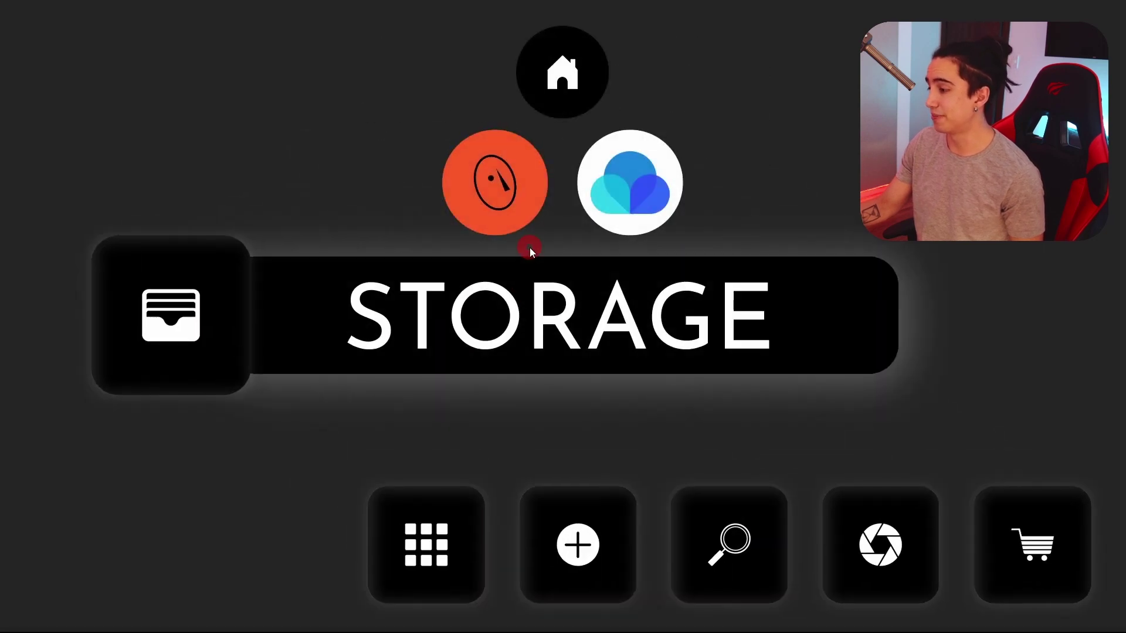
Advance the presentation slides from Storage to Ease of Use
left_click(582, 534)
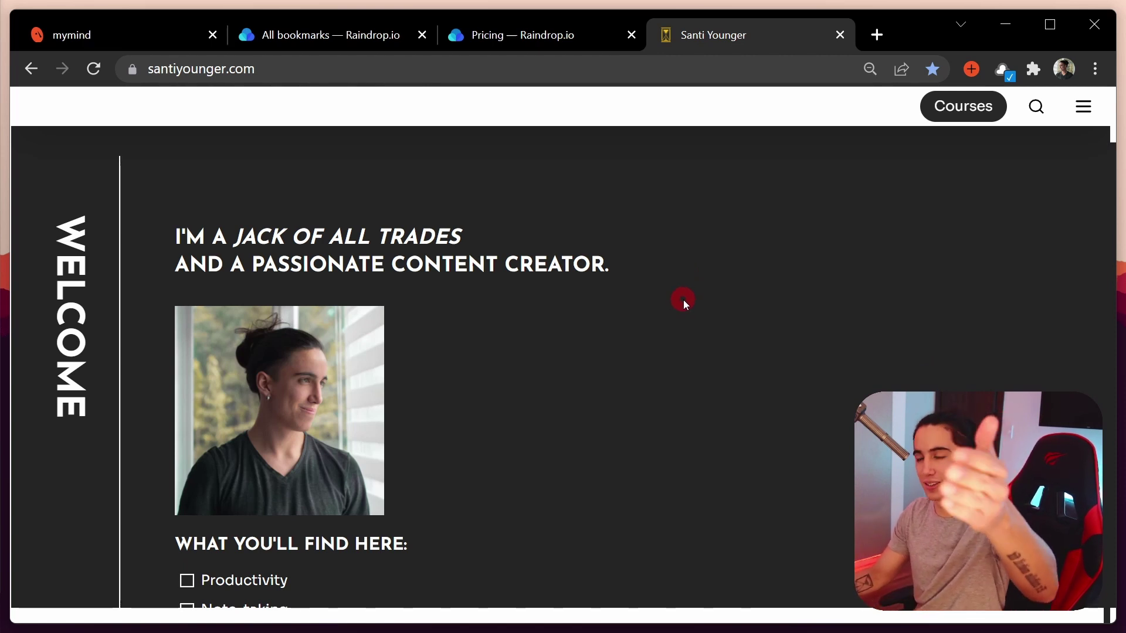
Save the personal website to mymind with the tag 'cool' and the note 'write a note'
left_click(970, 74)
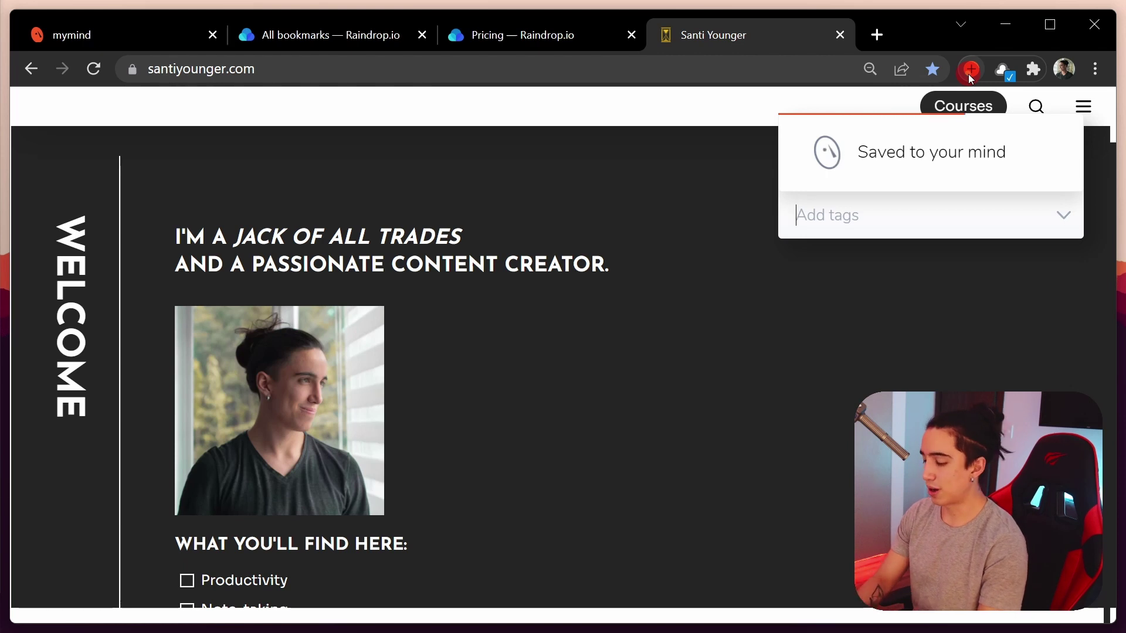
type("cool")
key("Return")
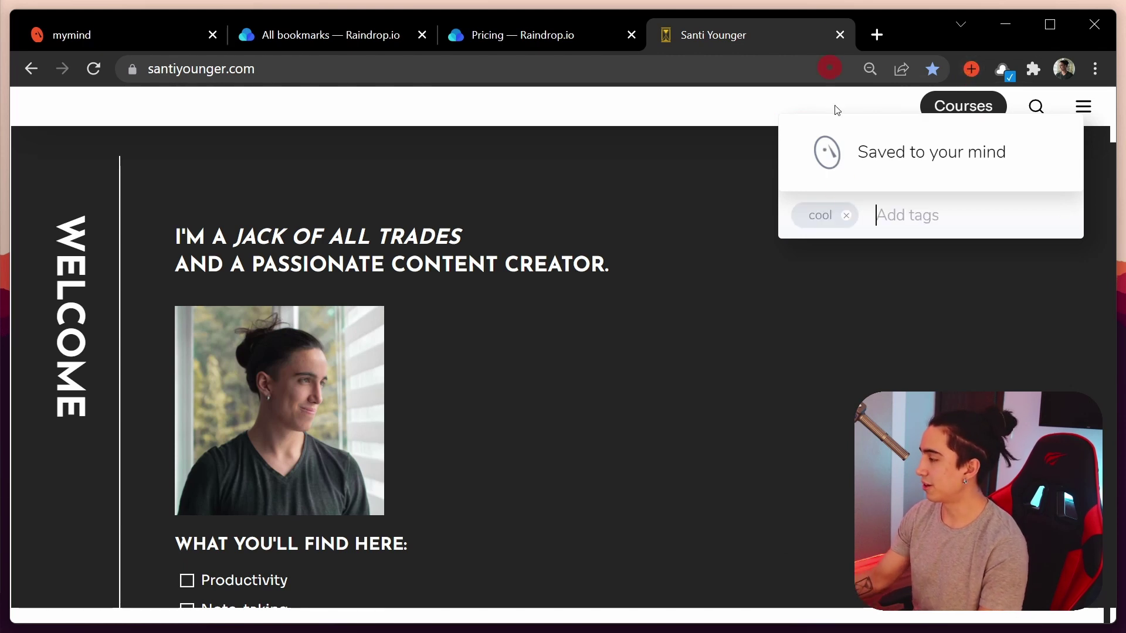
key("Tab")
type("write a no")
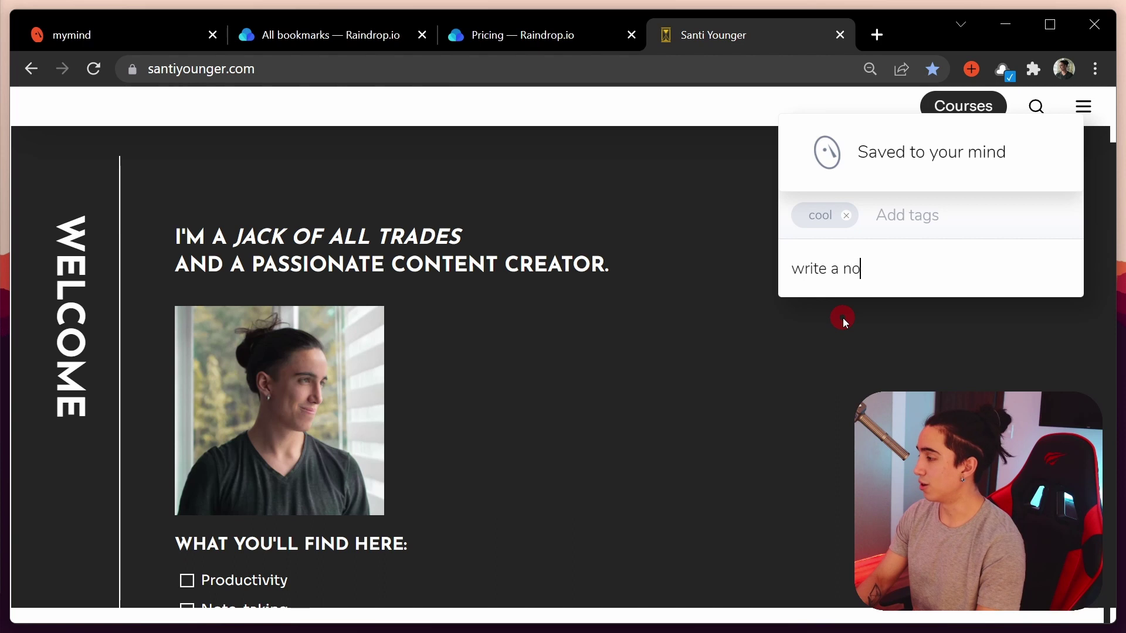
type("te")
key("Return")
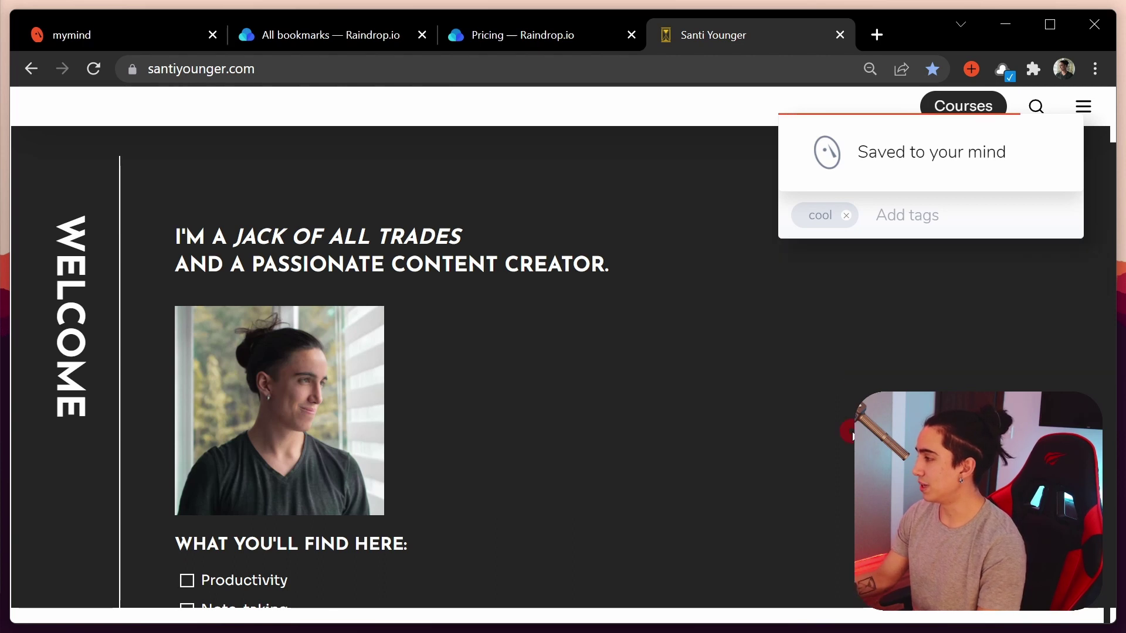
Search mymind for the site owner's name and open the saved card to check its note
left_click(194, 37)
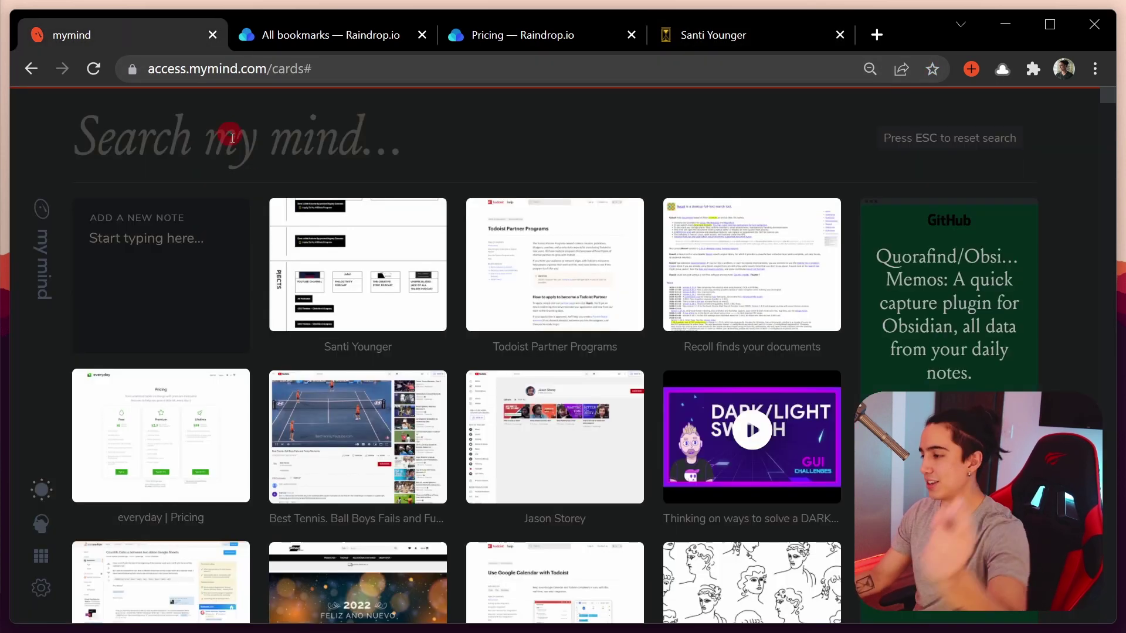
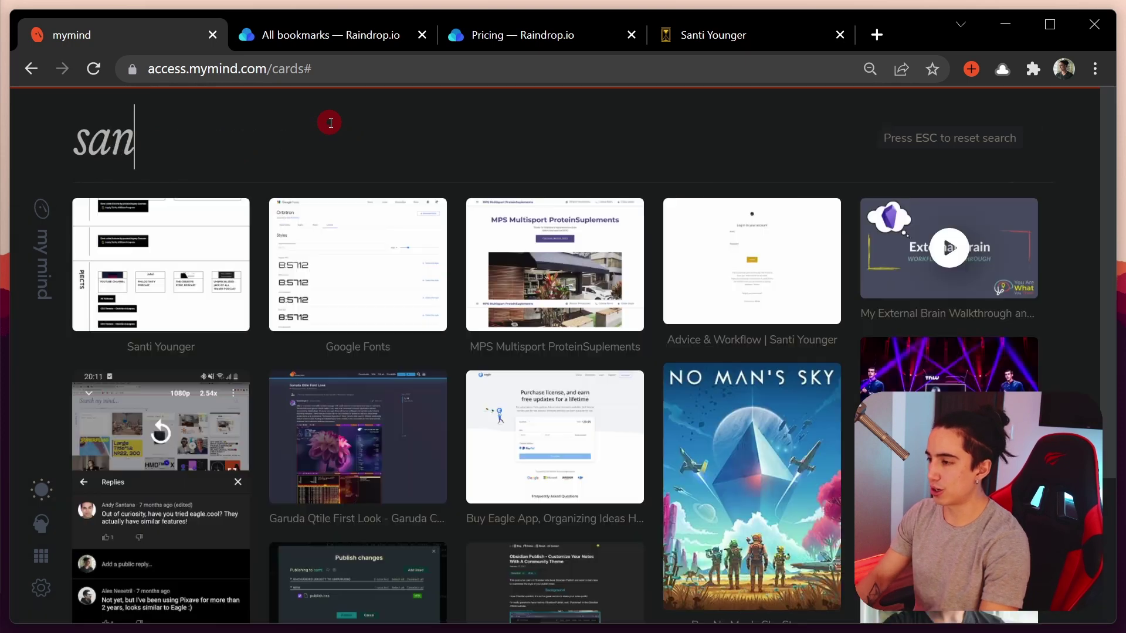
left_click(191, 265)
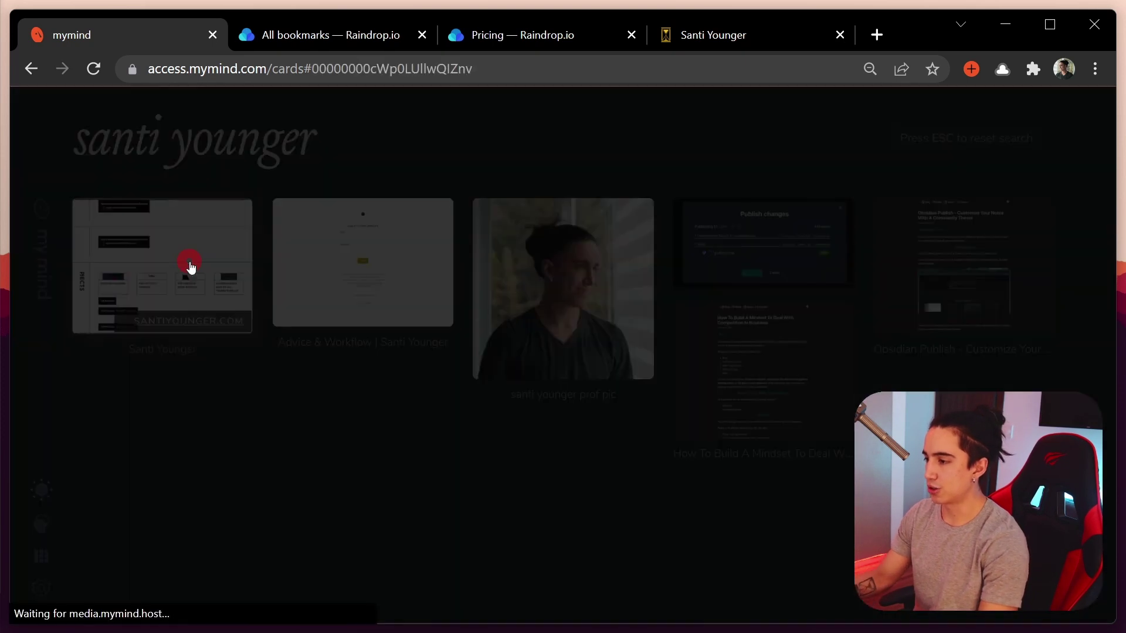
triple_click(726, 342)
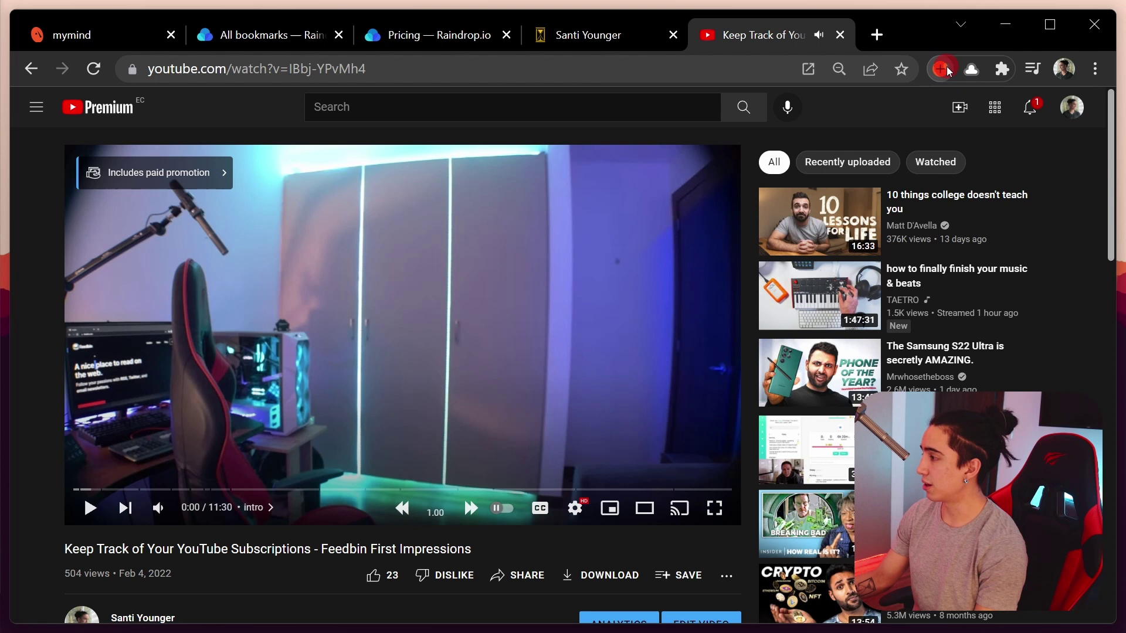
Save the YouTube video to mymind and inspect its card, auto-tagged 'watch later' and 'video'
left_click(944, 69)
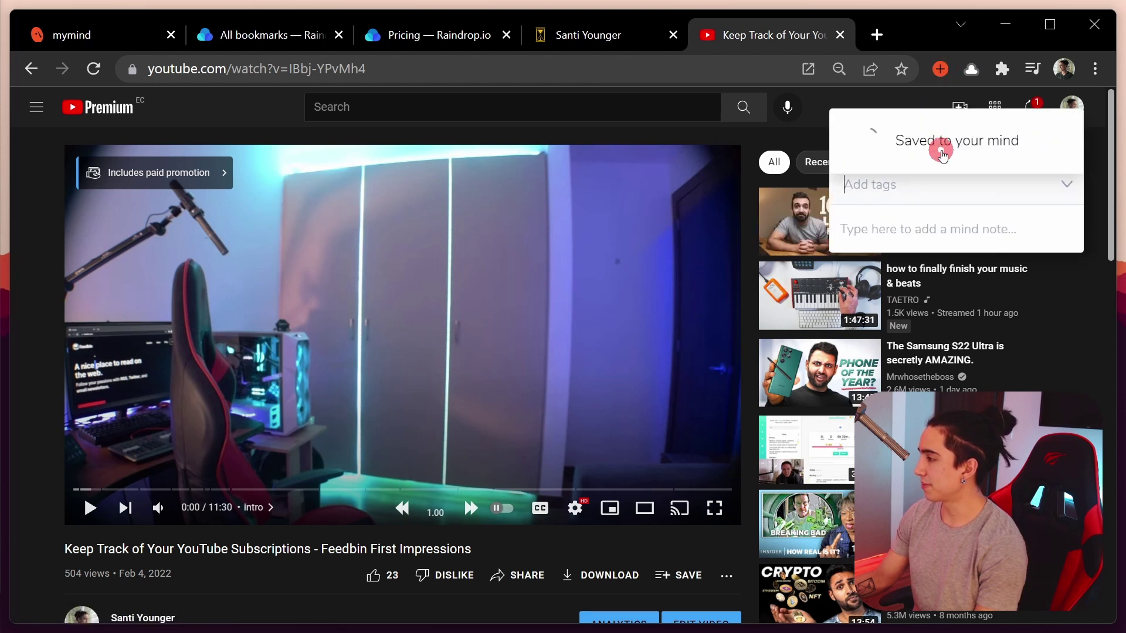
left_click(163, 36)
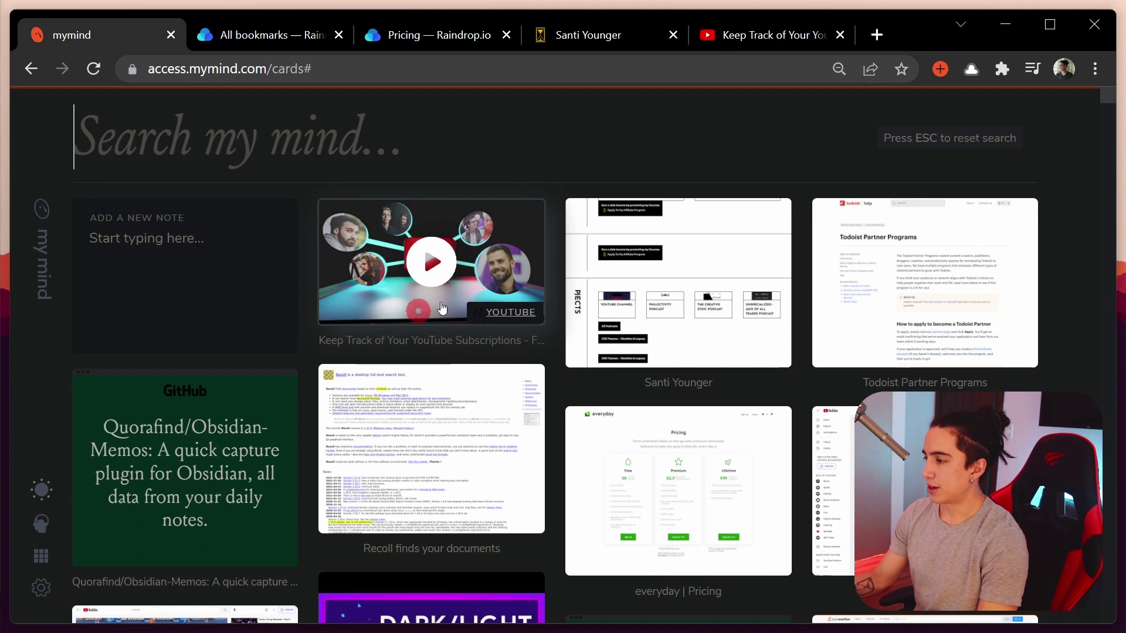
left_click(409, 285)
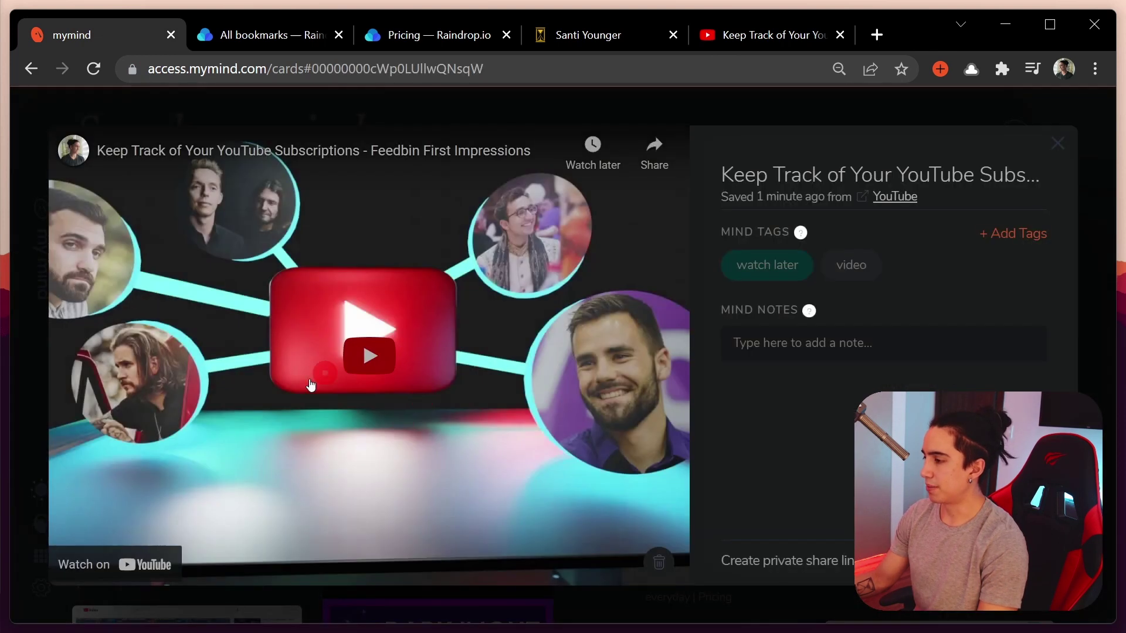
left_click(42, 219)
Search the cards for 'youtuber', then 'watch later', and clear the search
left_click(194, 158)
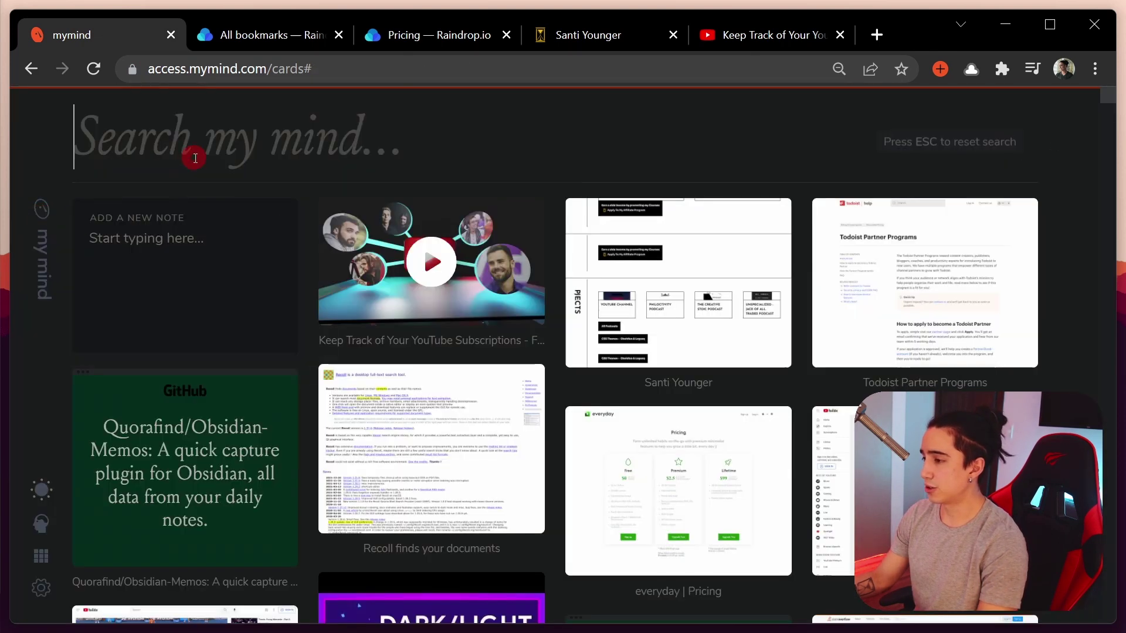
type("youtuber")
scroll(193, 293, "down", 10)
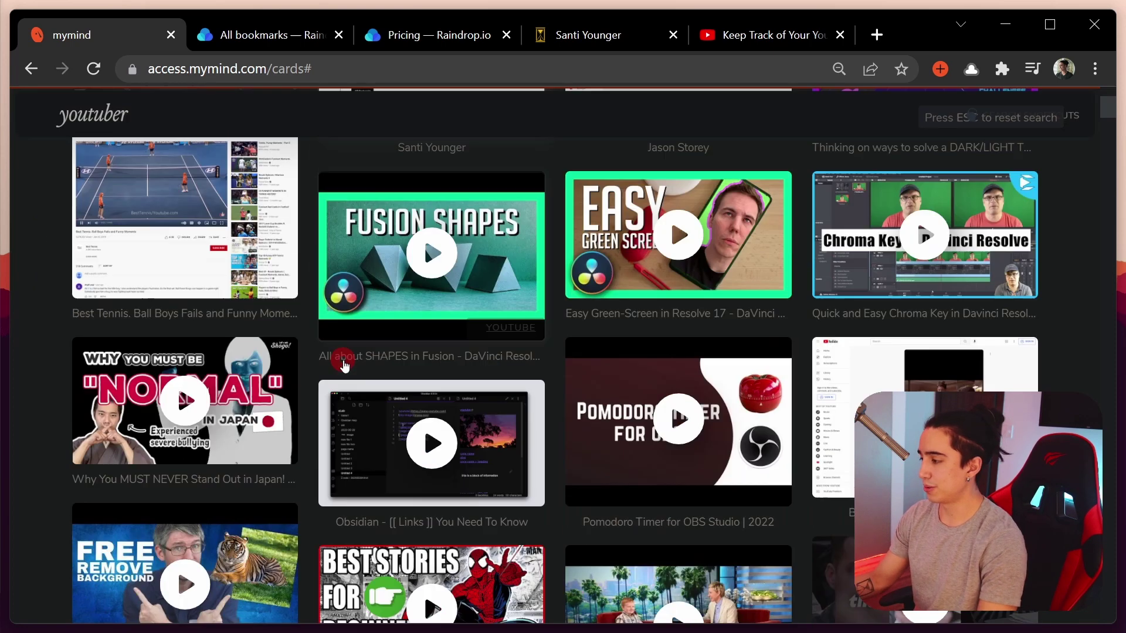
scroll(354, 351, "up", 10)
key("ctrl+a")
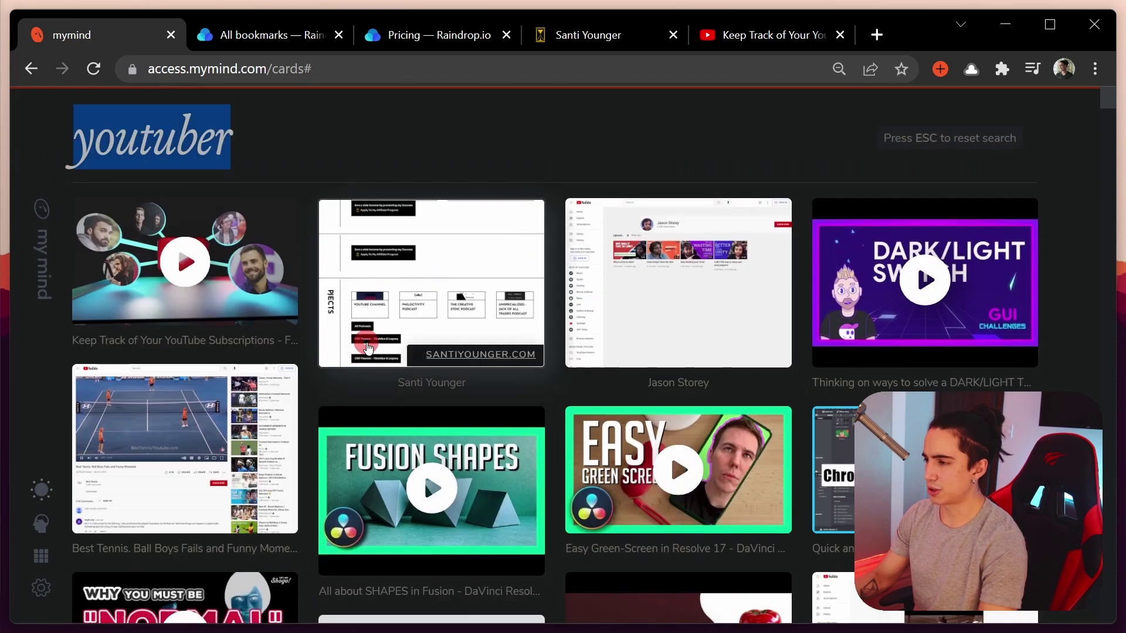
type("watch later")
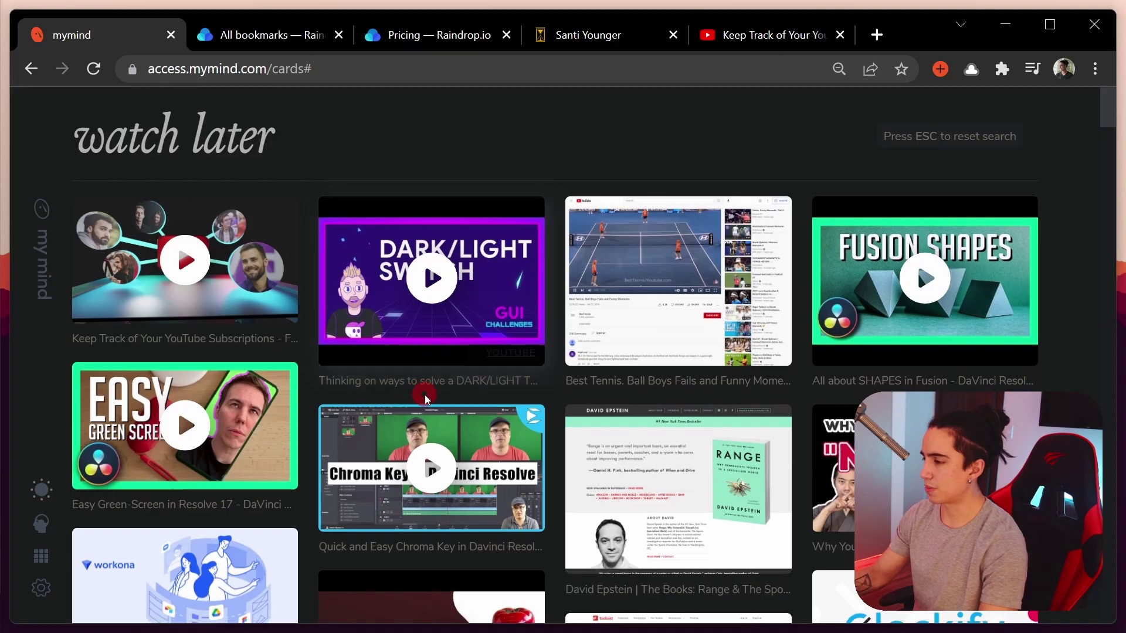
scroll(424, 395, "down", 8)
scroll(425, 396, "up", 8)
key("Escape")
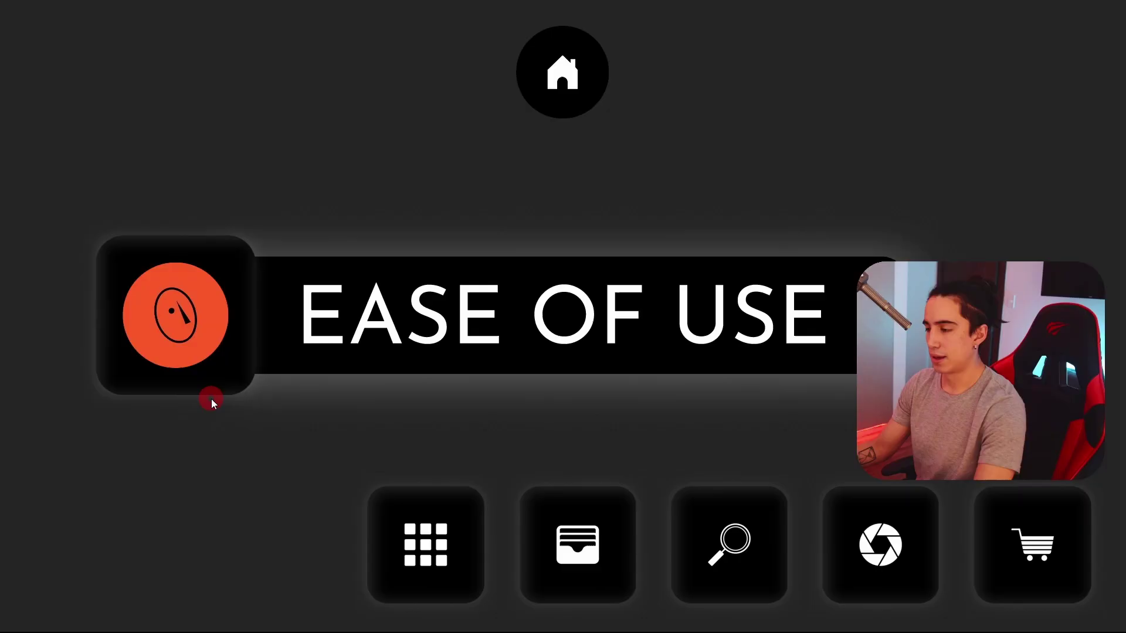
Set the slide's section badge to the Raindrop logo and save the page to Raindrop.io in Unsorted
left_click(194, 319)
left_click(624, 193)
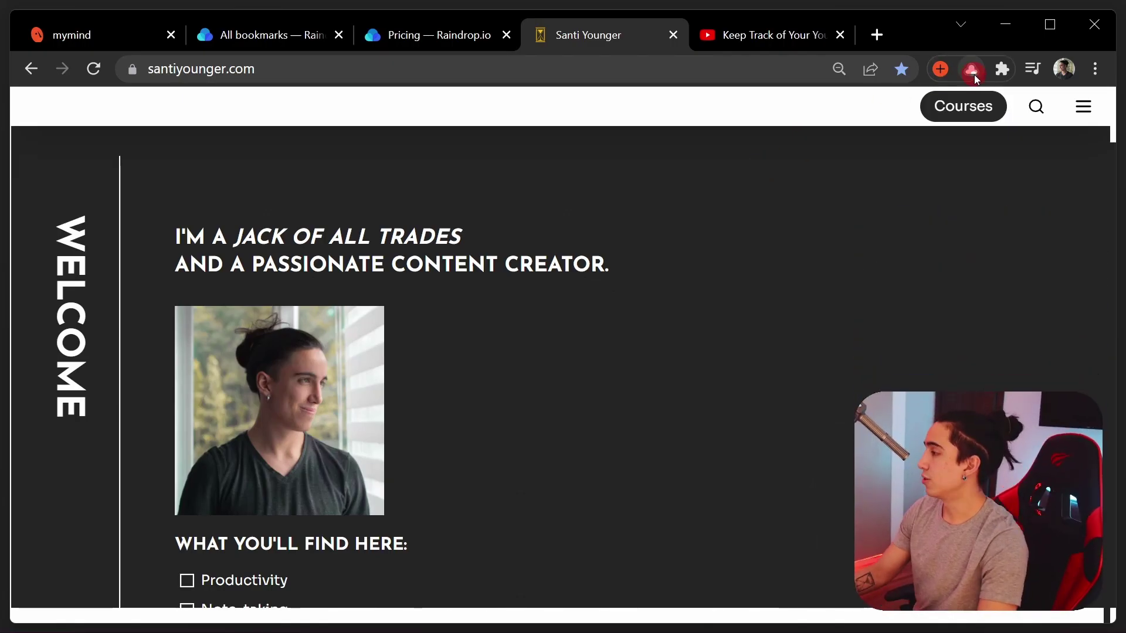
left_click(971, 70)
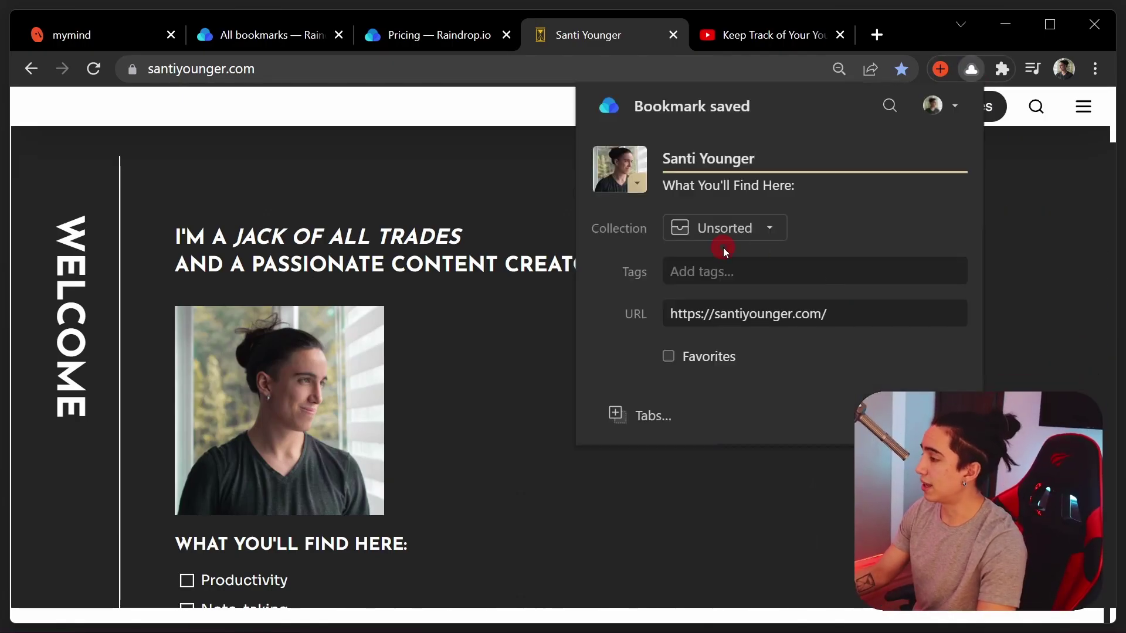
left_click(738, 233)
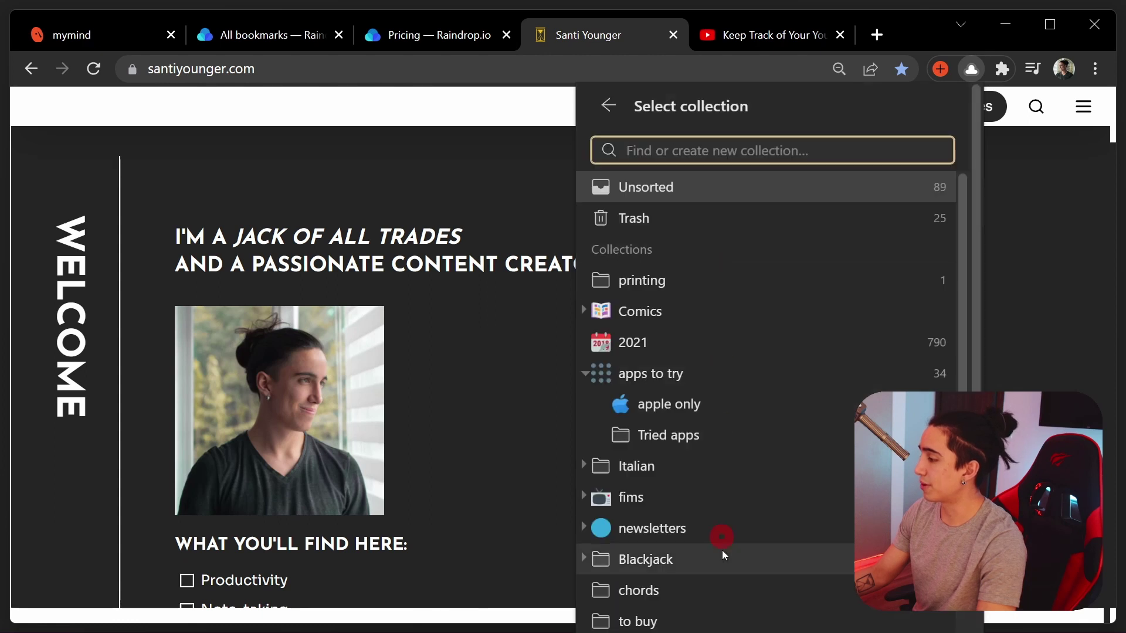
left_click(629, 185)
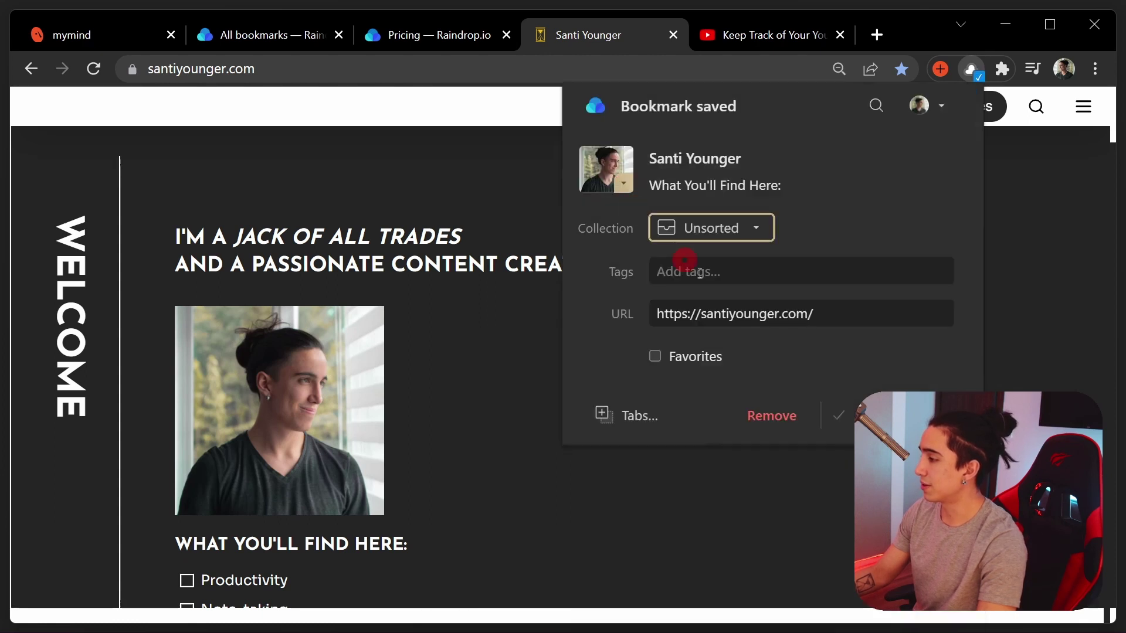
Tag the new bookmark 'cool', close the popup and view the bookmark library
left_click(709, 269)
type("coo")
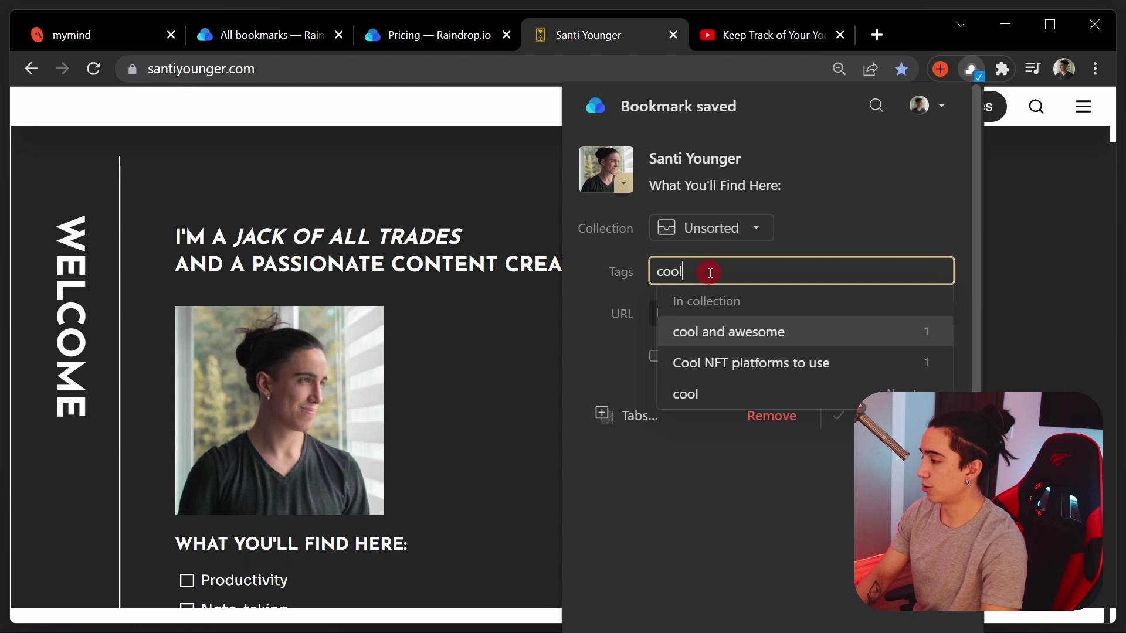
type("l")
key("Return")
left_click(599, 308)
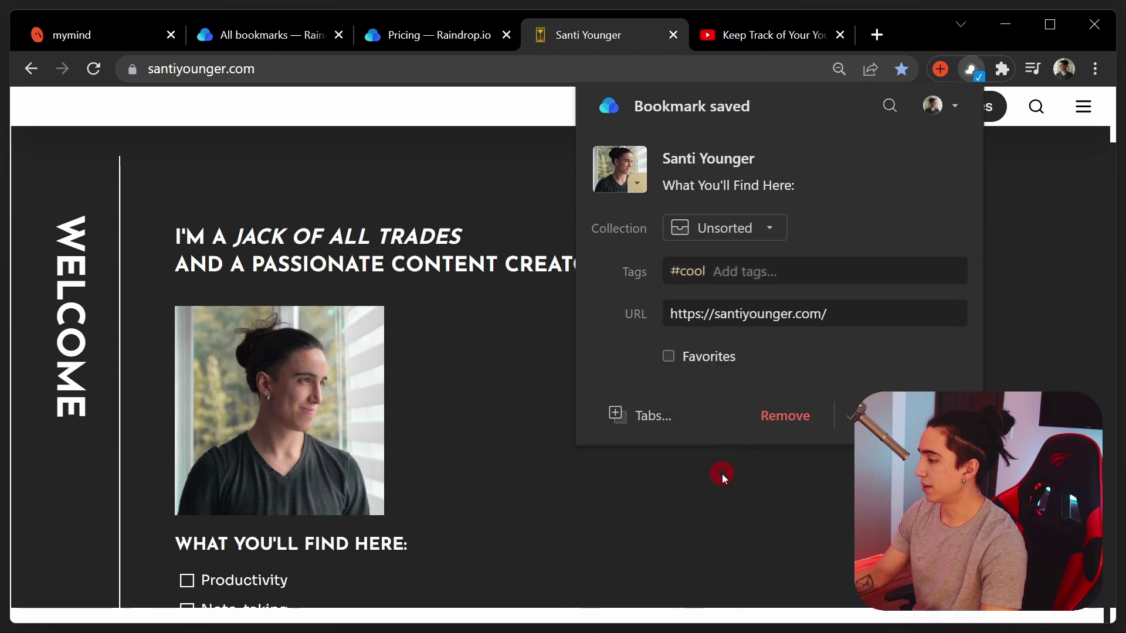
left_click(658, 414)
left_click(326, 37)
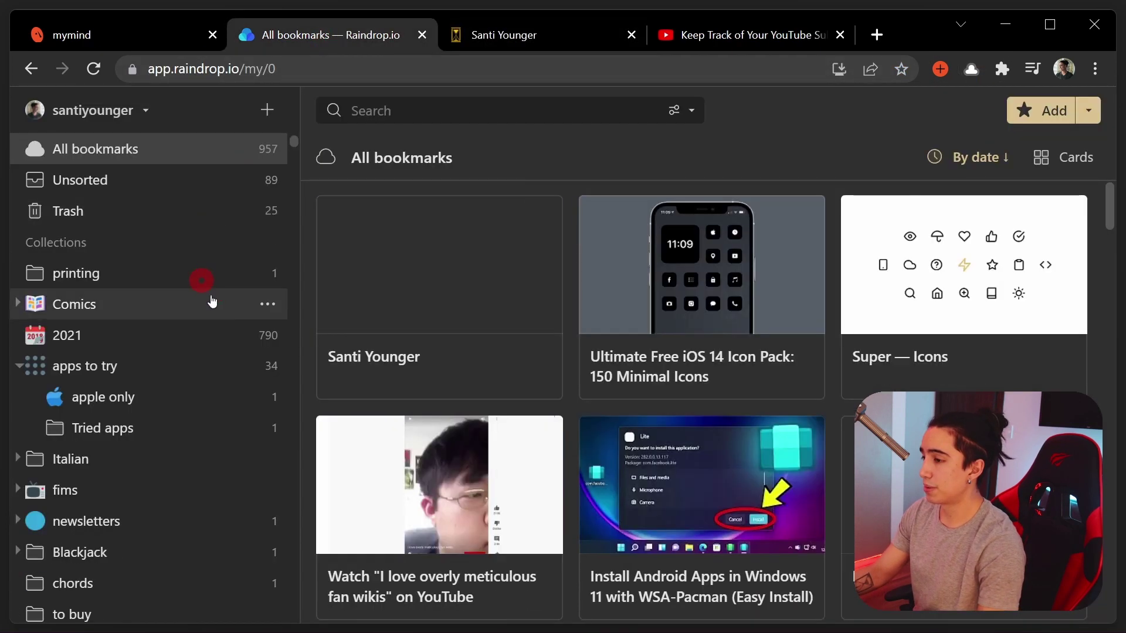
Preview the personal website bookmark in Web mode beside the grid, then open its edit form
left_click(458, 307)
left_click(909, 111)
left_click(930, 169)
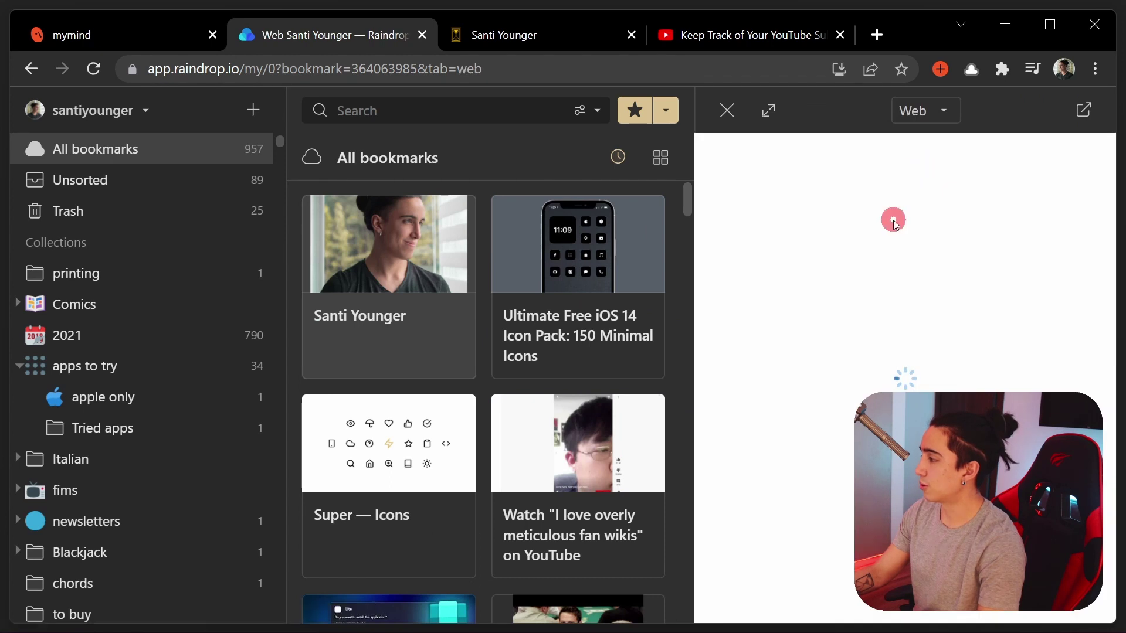
scroll(892, 293, "down", 5)
scroll(933, 360, "up", 5)
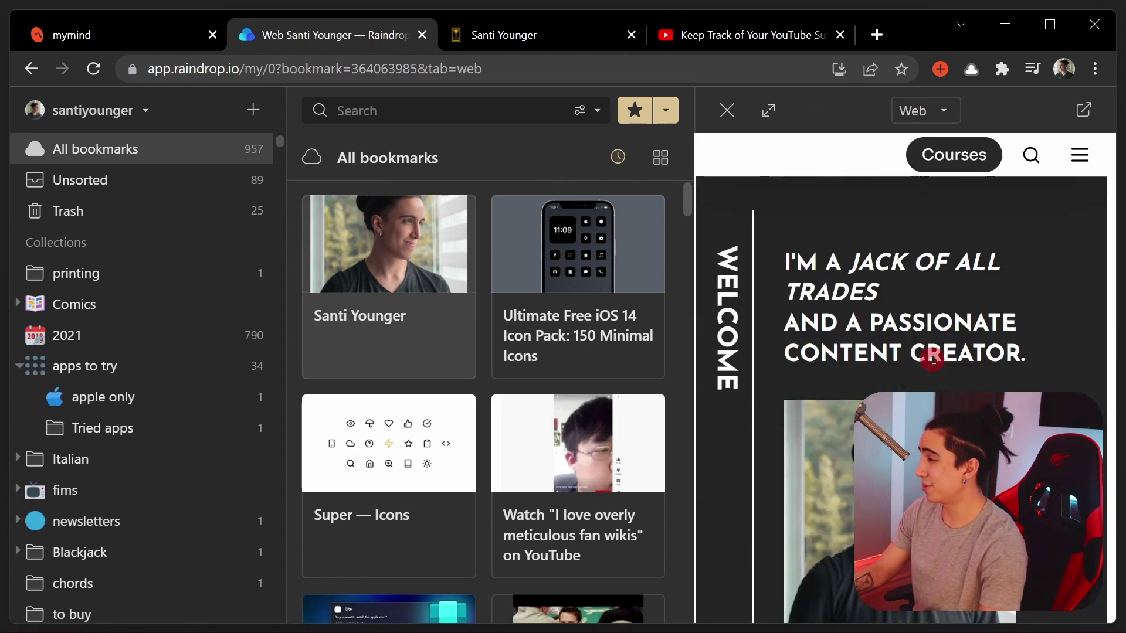
left_click(922, 144)
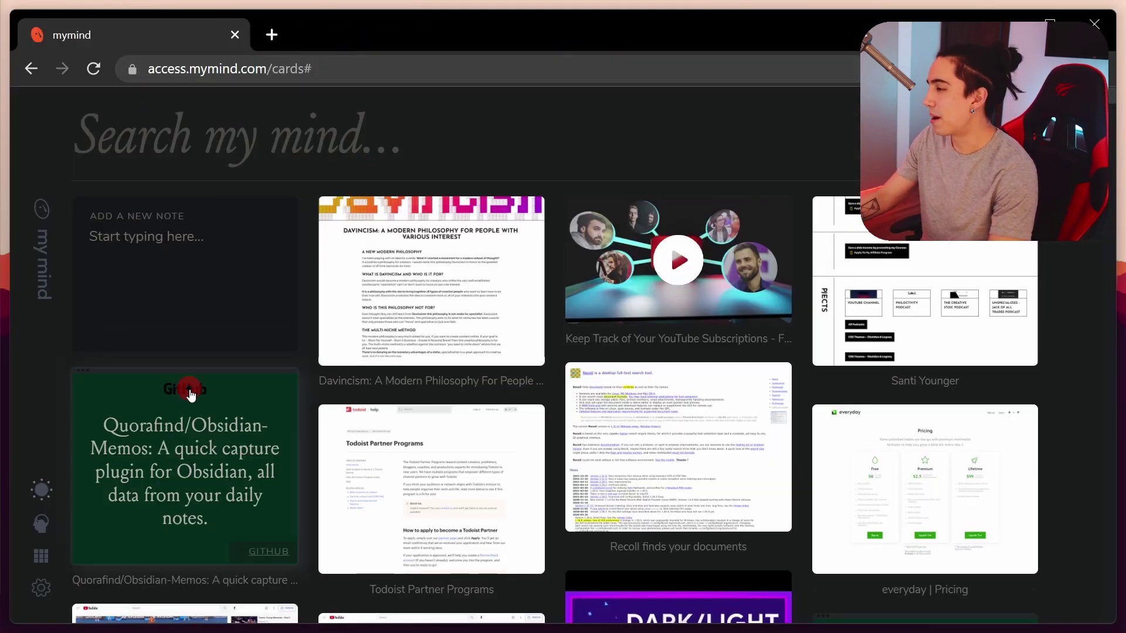
Switch mymind's cards to the small grid and back to large cards, then browse through them
scroll(188, 390, "down", 10)
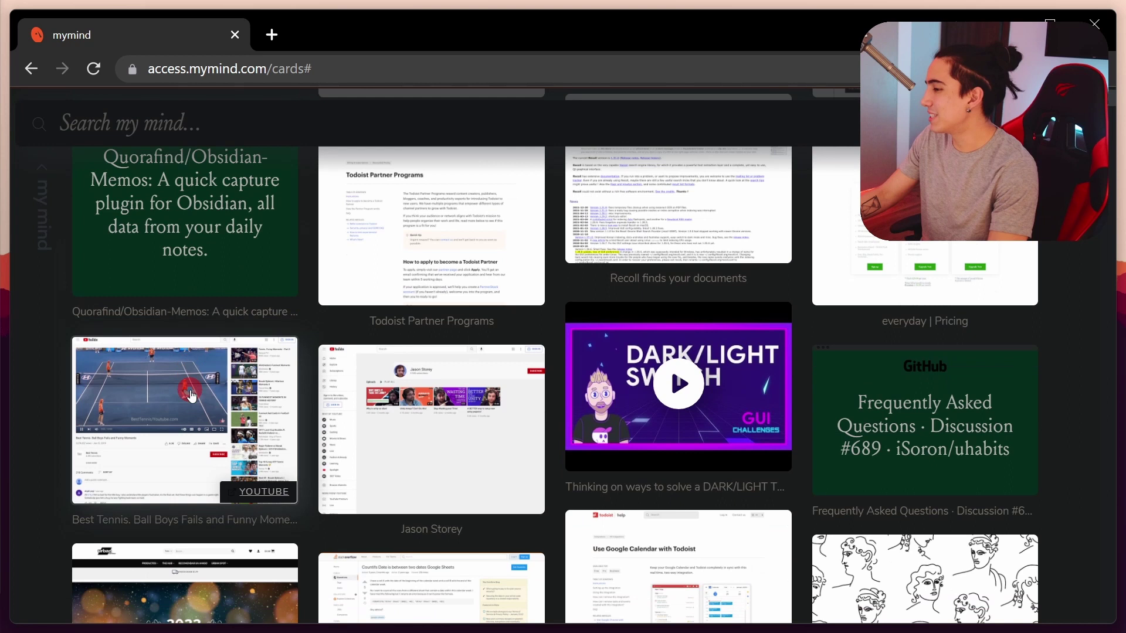
scroll(200, 374, "up", 10)
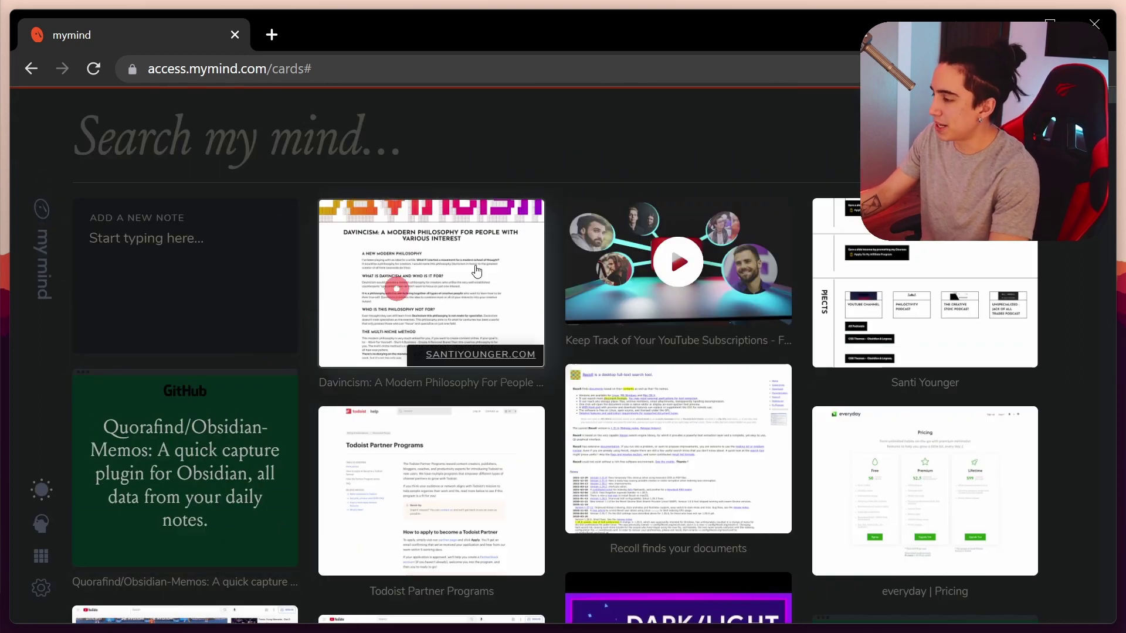
left_click(40, 519)
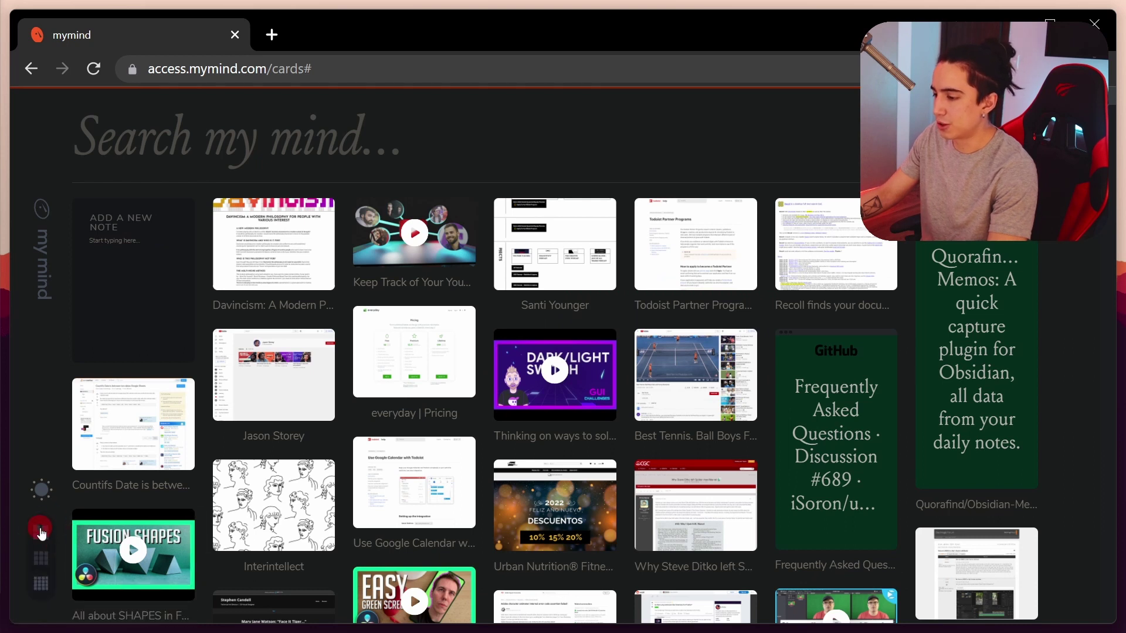
left_click(41, 525)
scroll(296, 367, "down", 20)
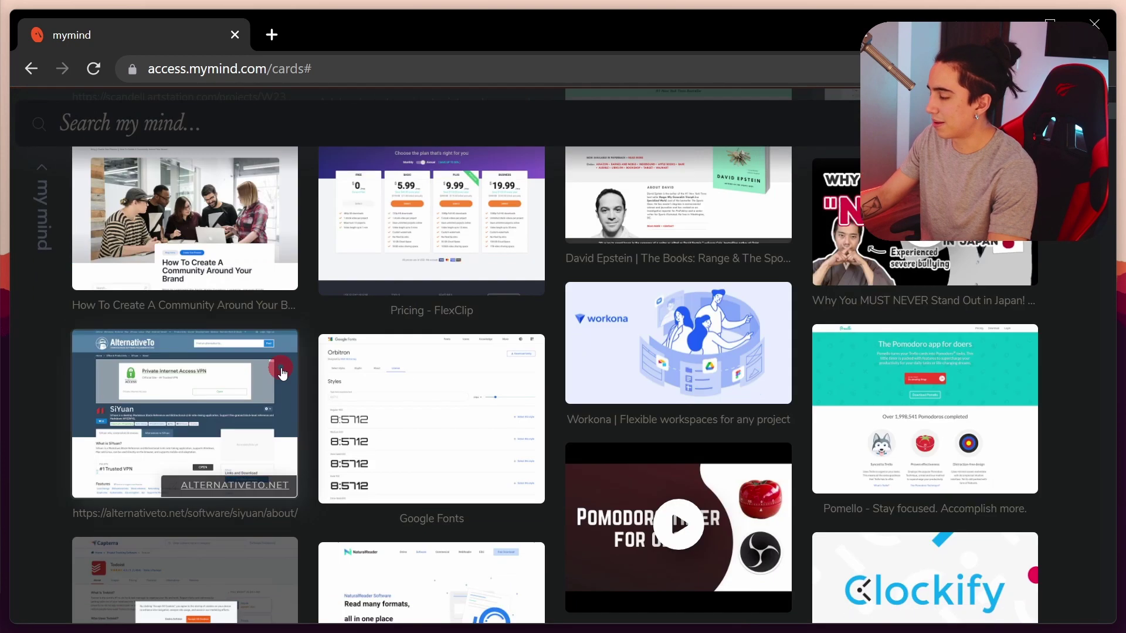
scroll(413, 397, "up", 20)
scroll(394, 416, "down", 9)
scroll(394, 416, "down", 10)
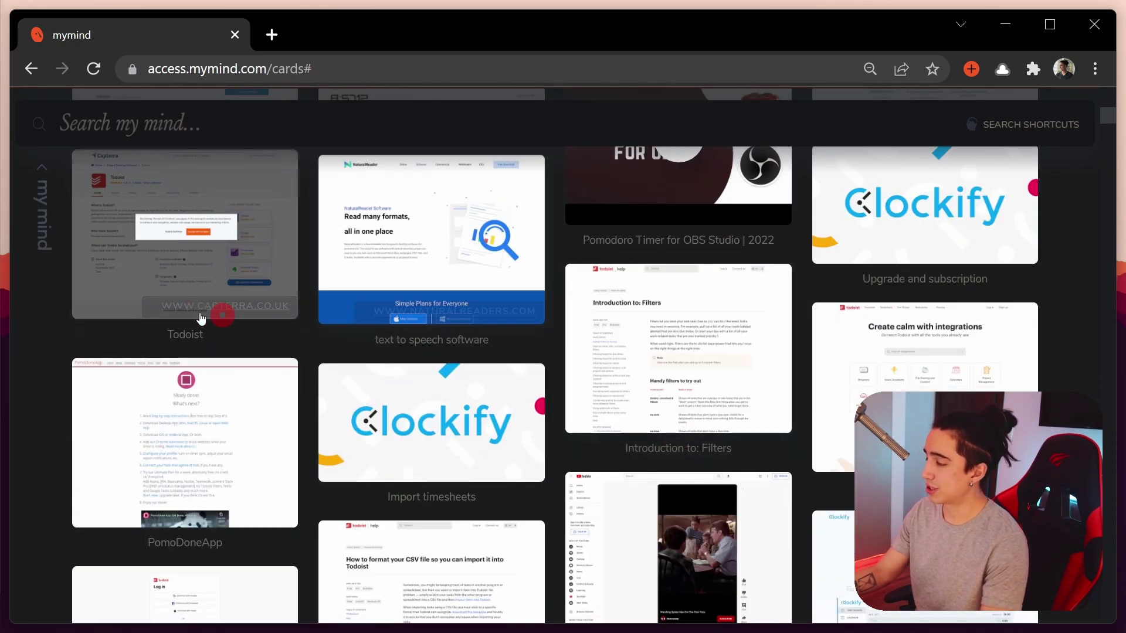
scroll(199, 352, "down", 15)
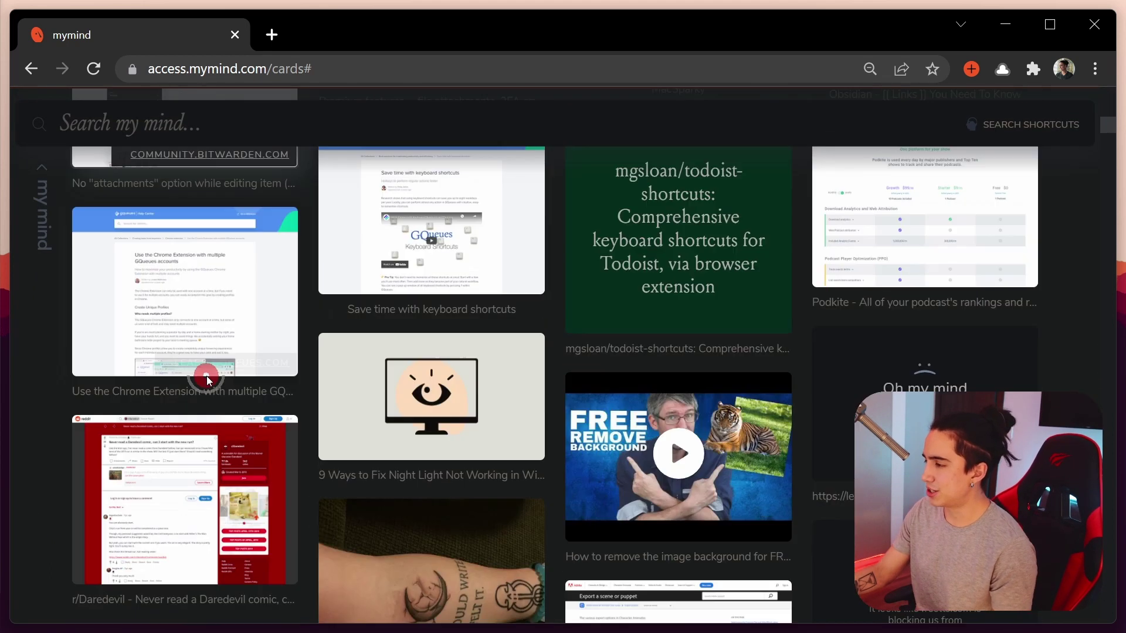
scroll(207, 381, "down", 20)
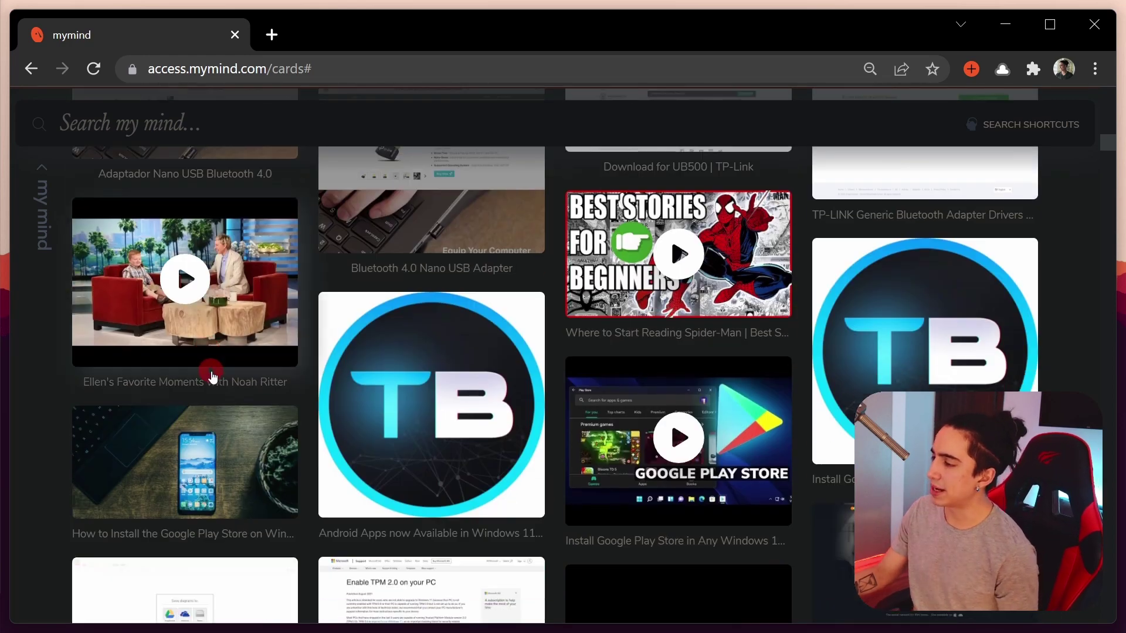
scroll(216, 386, "down", 20)
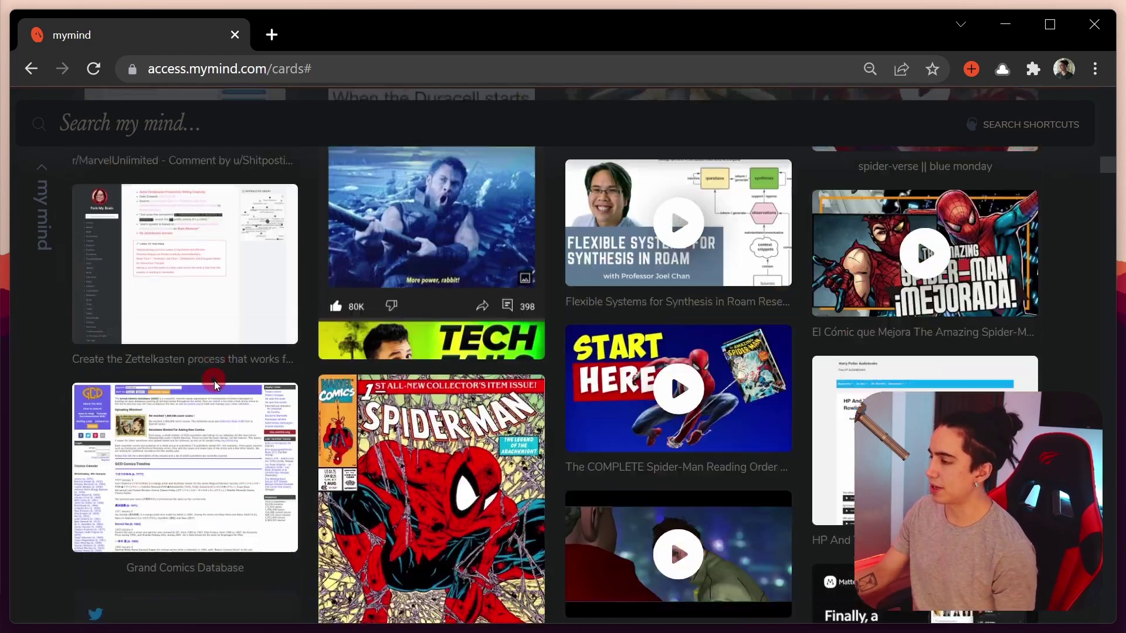
scroll(215, 386, "down", 10)
scroll(223, 366, "up", 20)
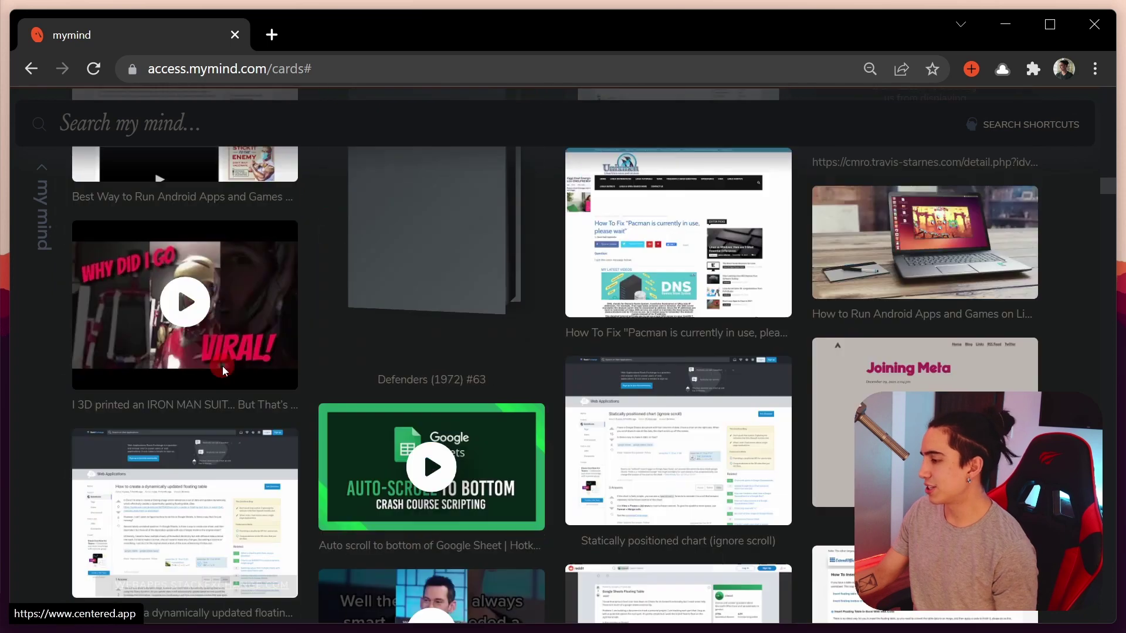
scroll(240, 343, "up", 20)
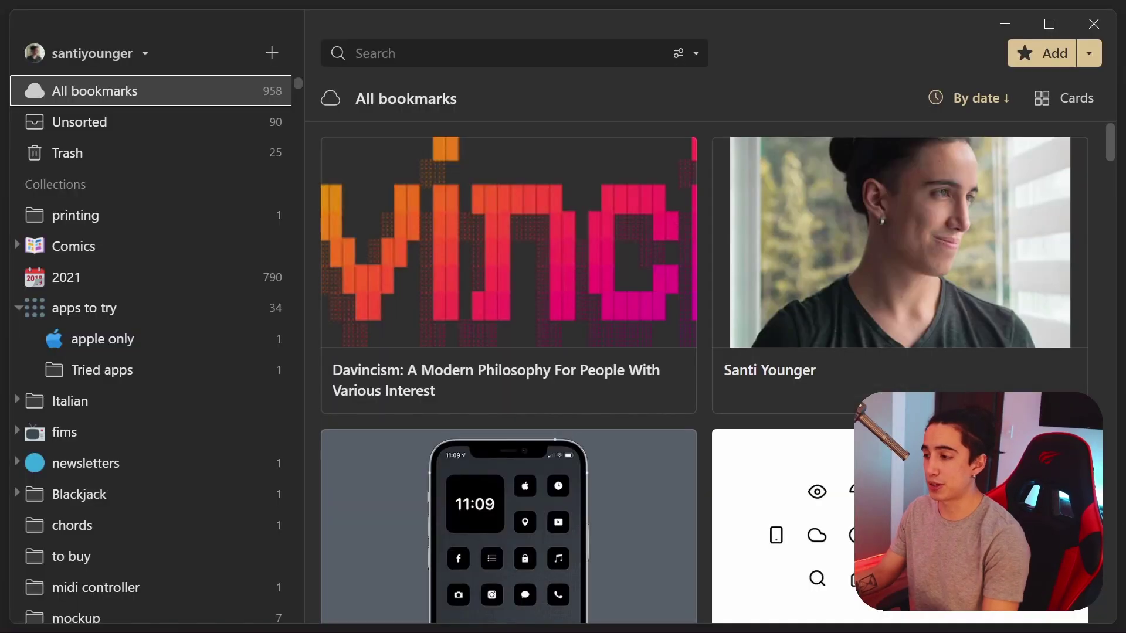
Cycle Raindrop.io's layout through List, Headlines and Moodboard, then show the apps to try collection
scroll(184, 307, "down", 6)
scroll(196, 286, "up", 6)
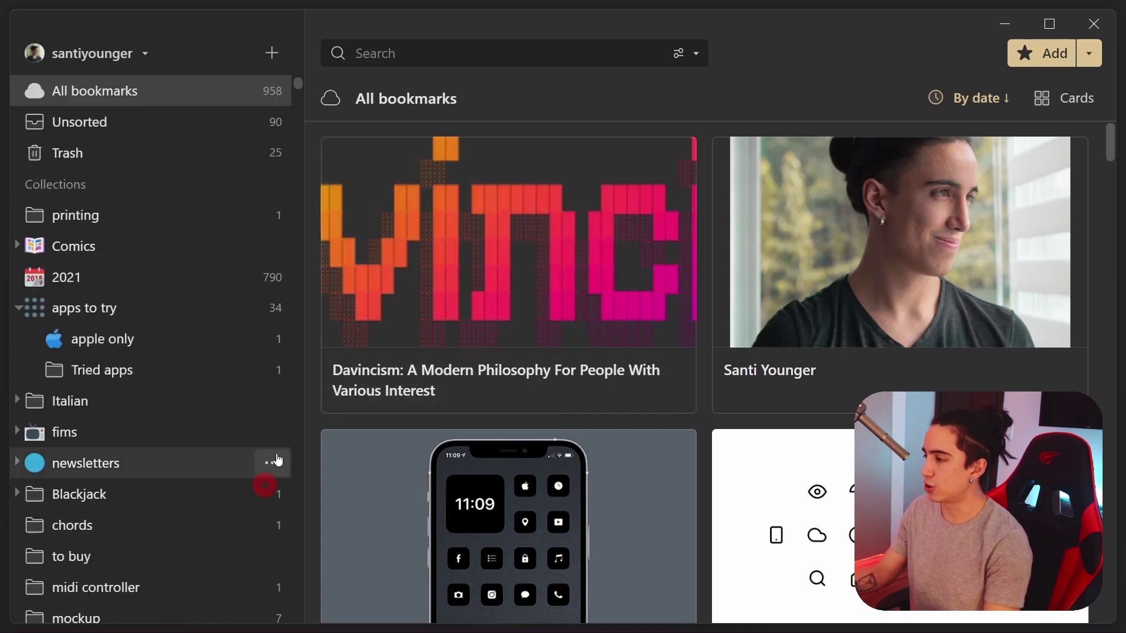
scroll(79, 346, "down", 6)
scroll(94, 312, "down", 8)
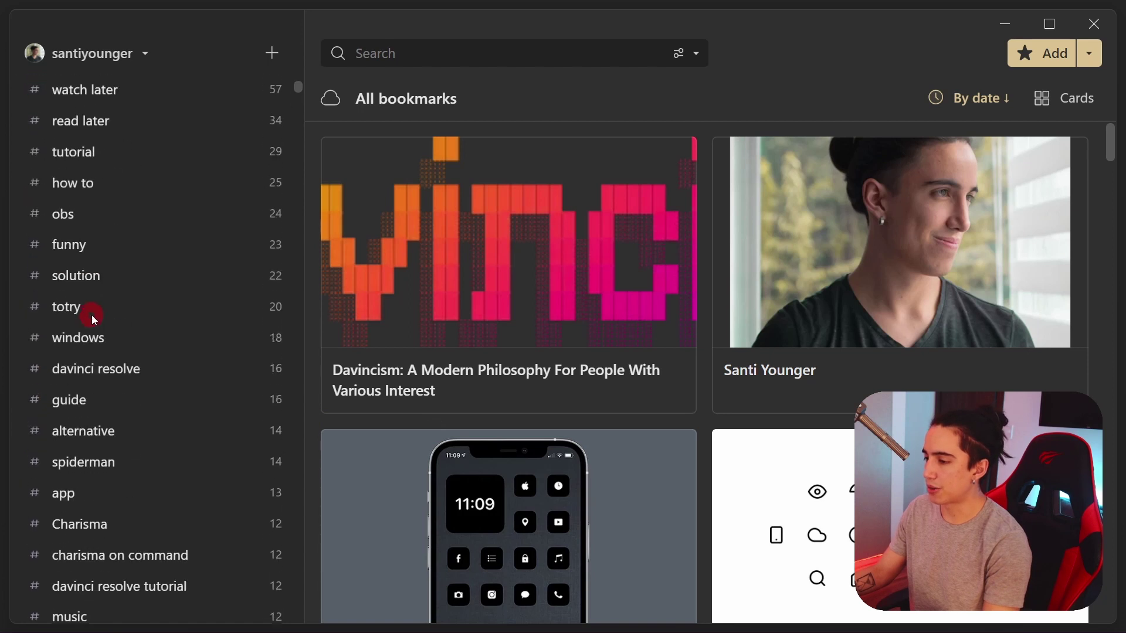
scroll(93, 314, "up", 12)
scroll(111, 352, "down", 4)
scroll(112, 373, "up", 7)
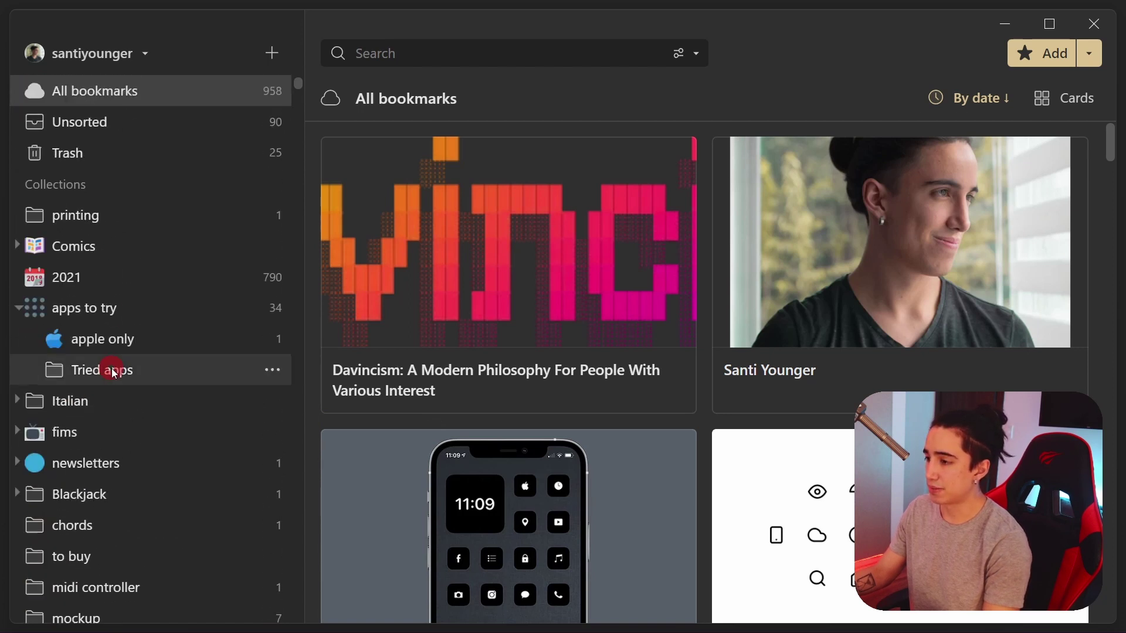
left_click(1065, 100)
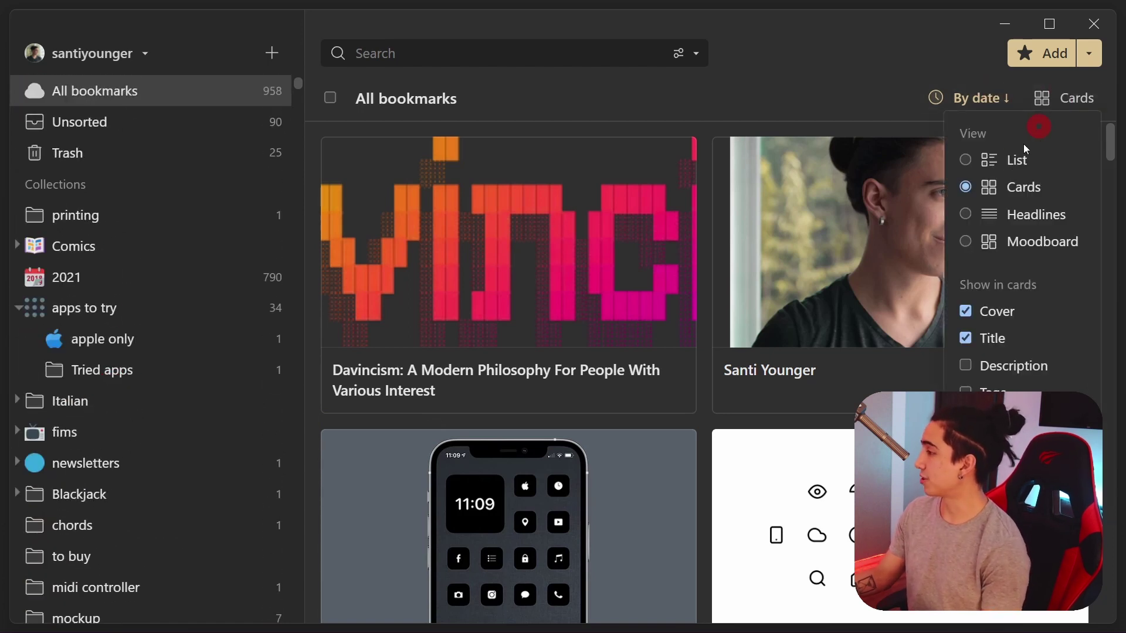
left_click(973, 161)
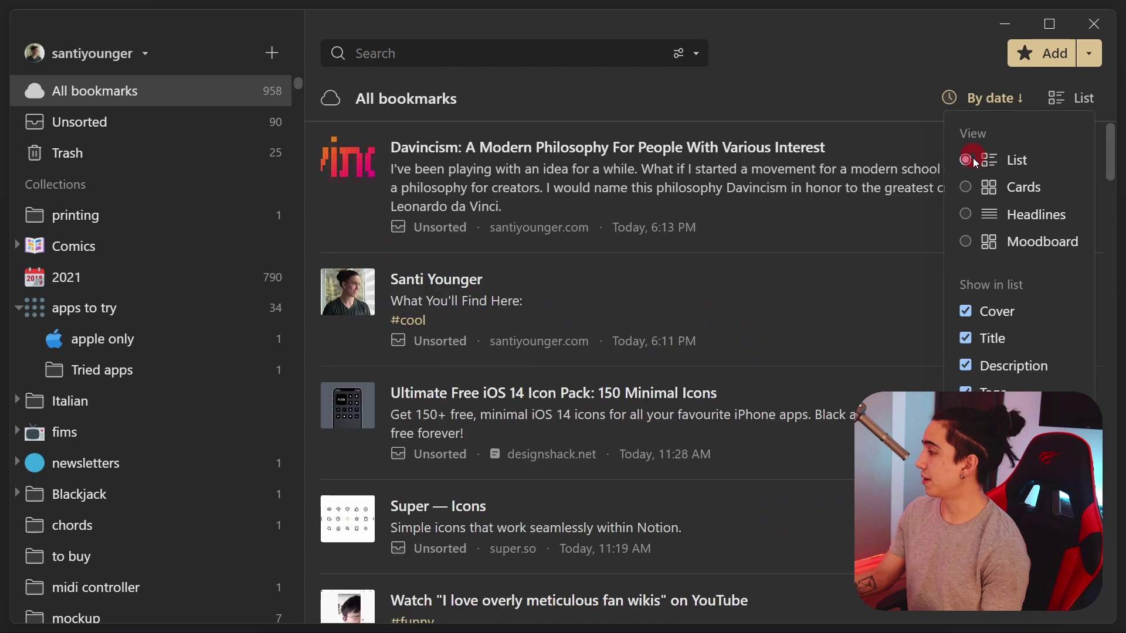
left_click(990, 215)
left_click(975, 243)
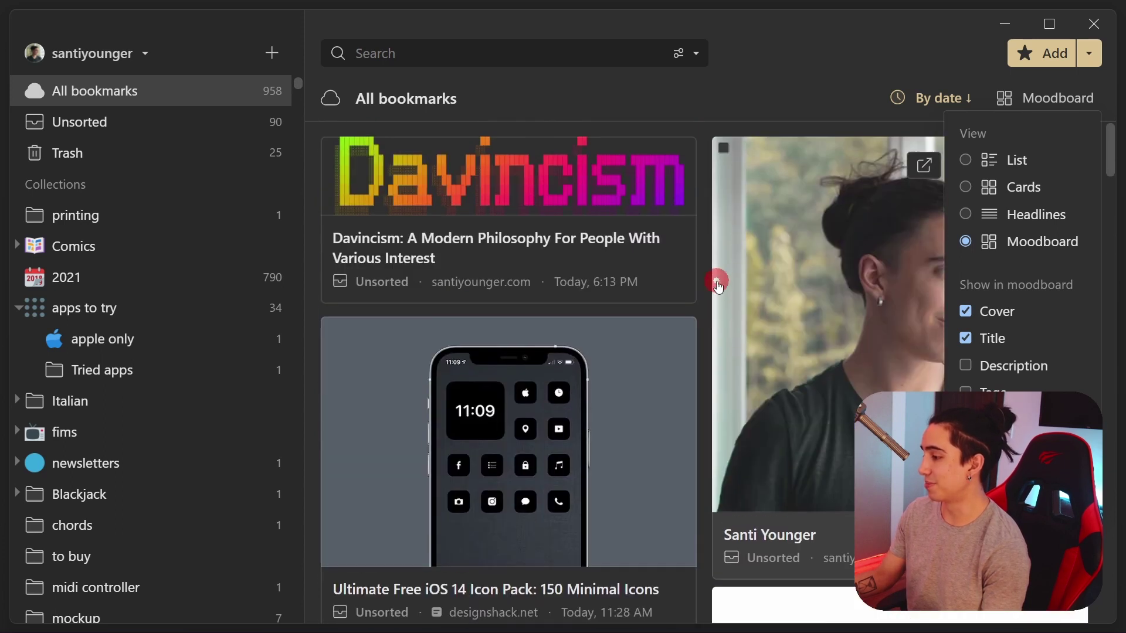
left_click(66, 308)
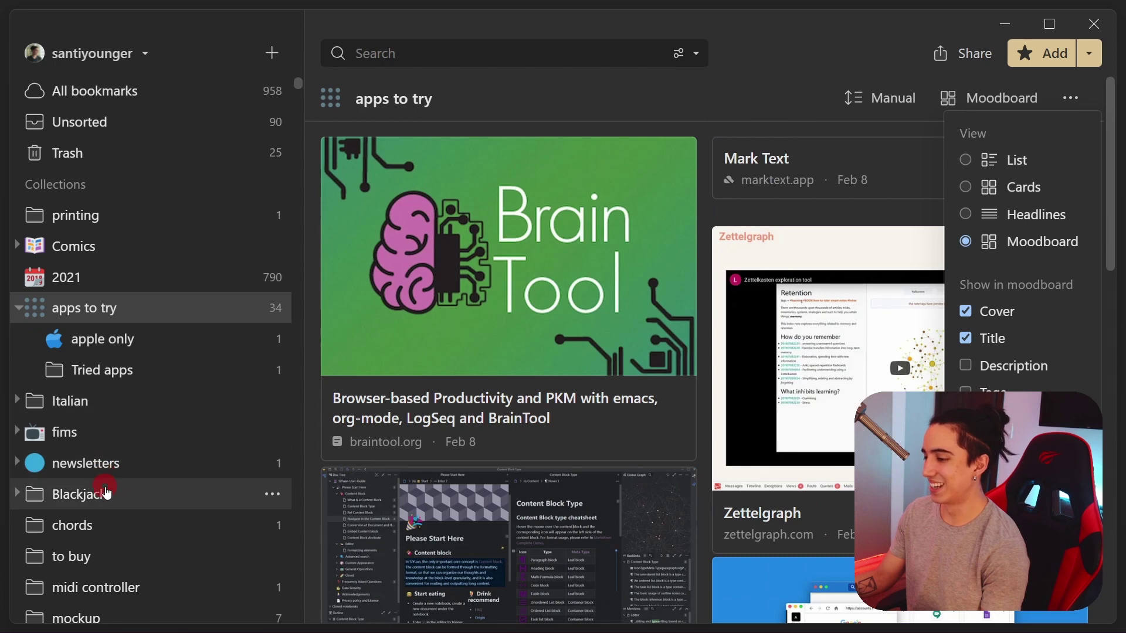
Open the fims collection and toggle moodboard card descriptions on and off again
left_click(65, 432)
scroll(887, 267, "down", 5)
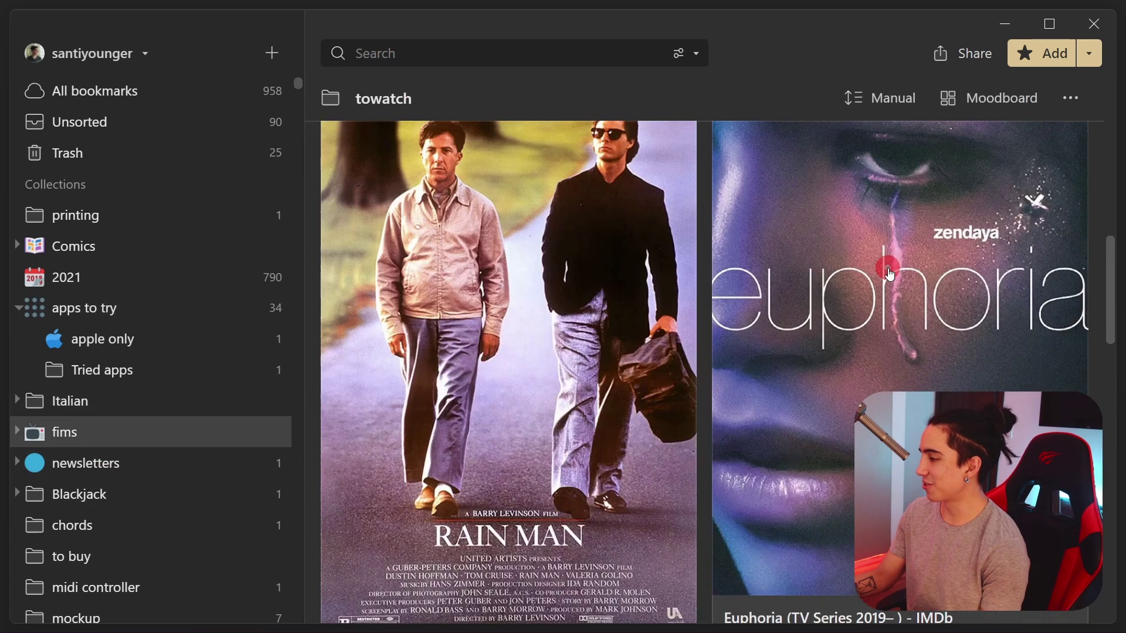
scroll(886, 270, "up", 5)
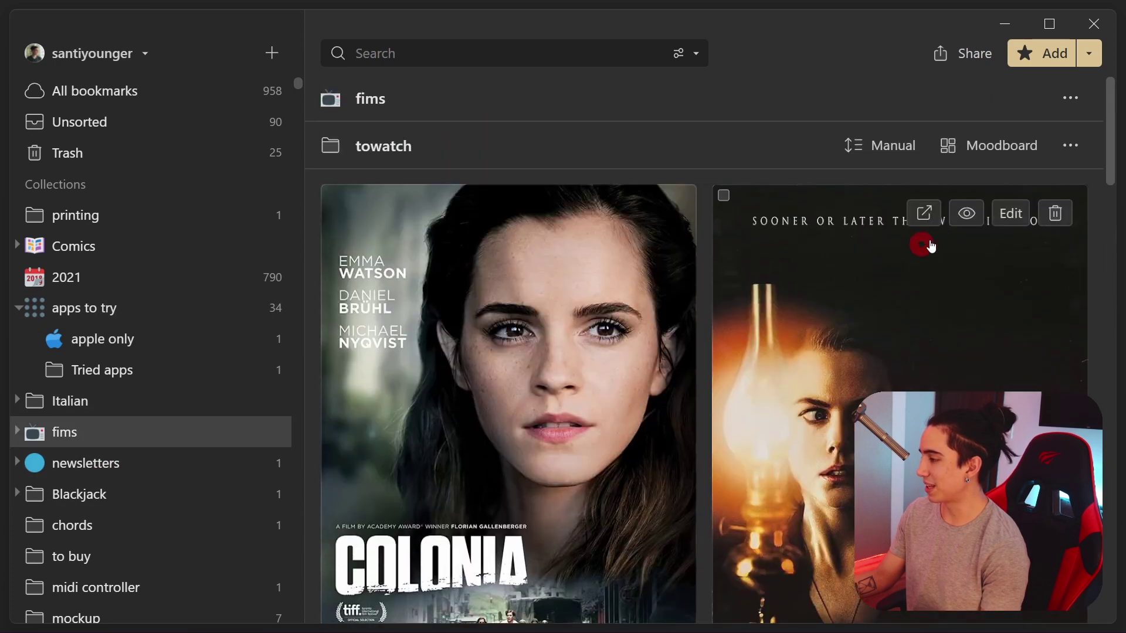
left_click(978, 146)
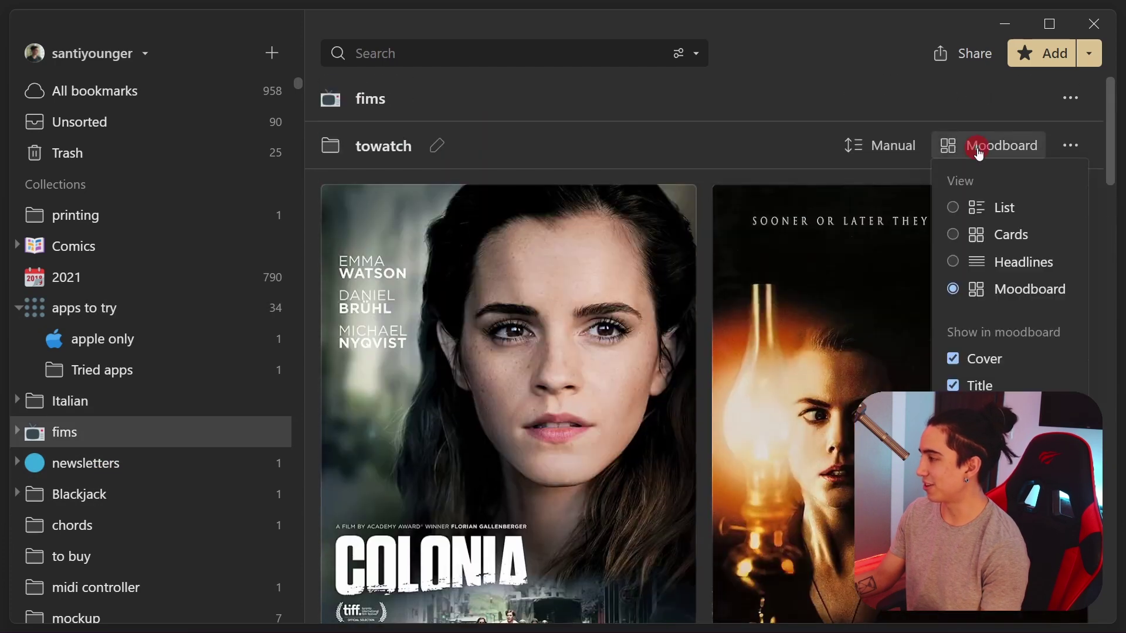
left_click(156, 85)
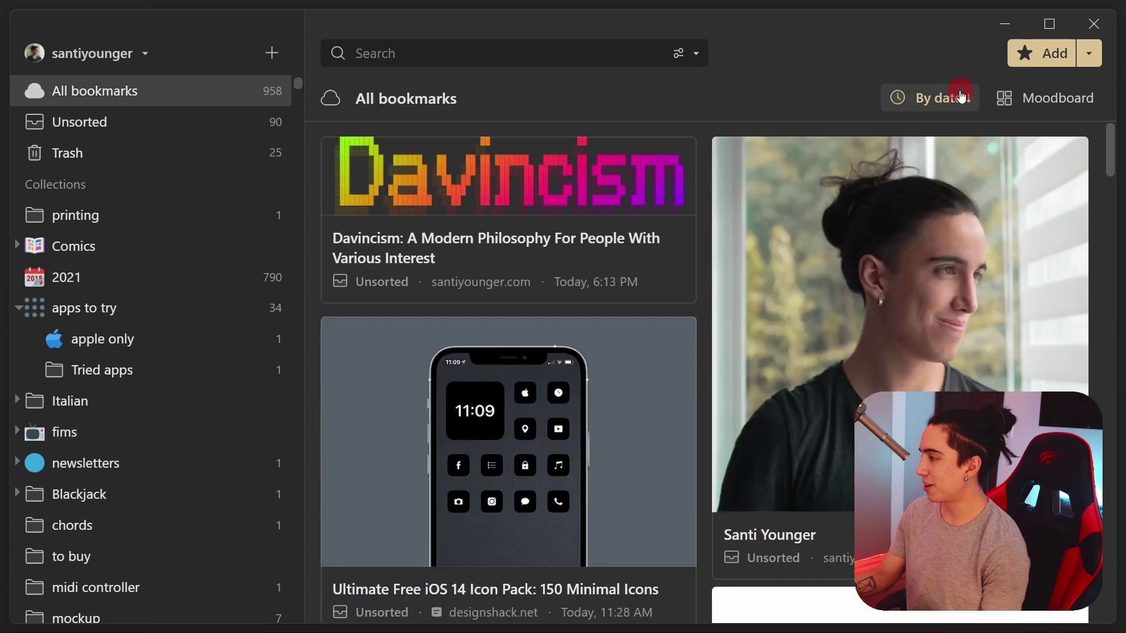
left_click(1036, 99)
left_click(974, 367)
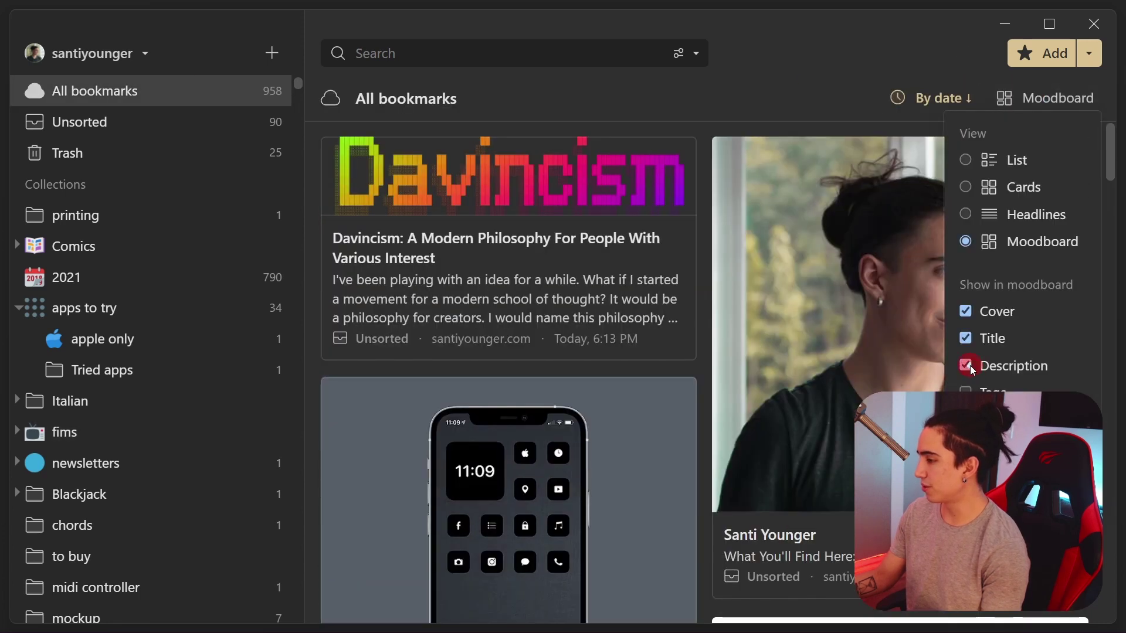
left_click(971, 368)
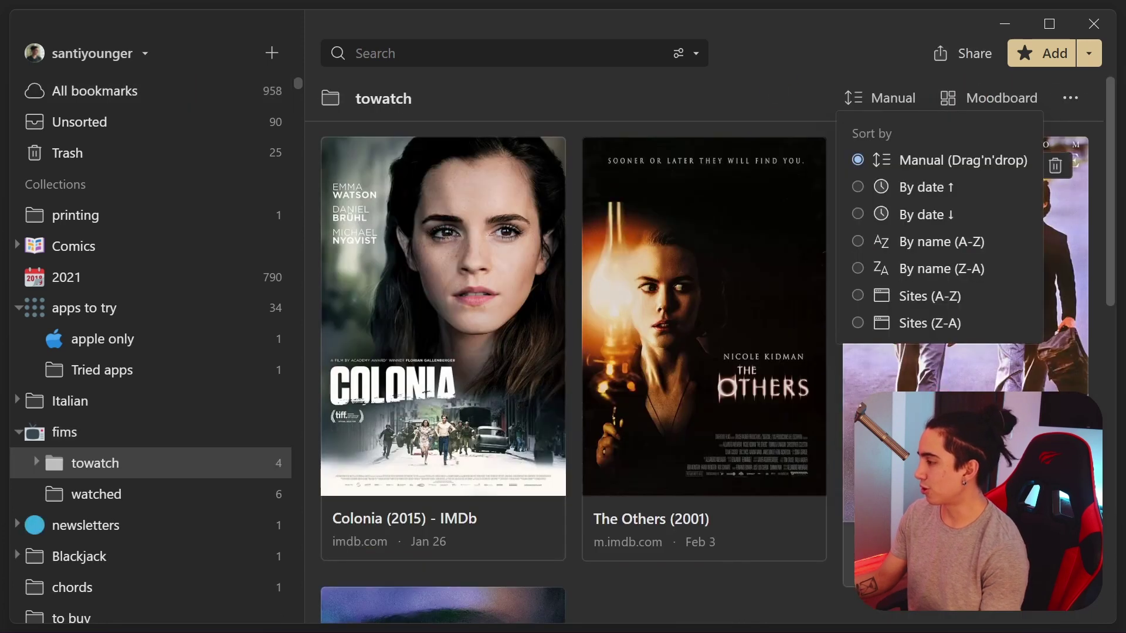
Move Rain Man into watched, place The Others second in towatch, and check sort orders
left_click_drag(967, 264, 154, 490)
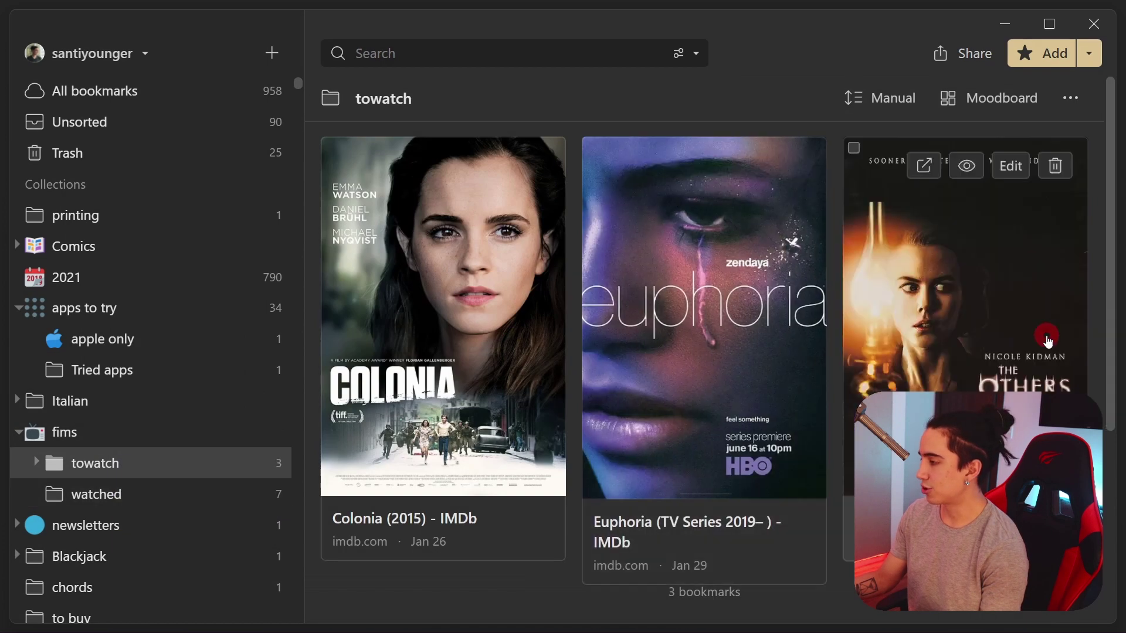
left_click_drag(968, 264, 463, 265)
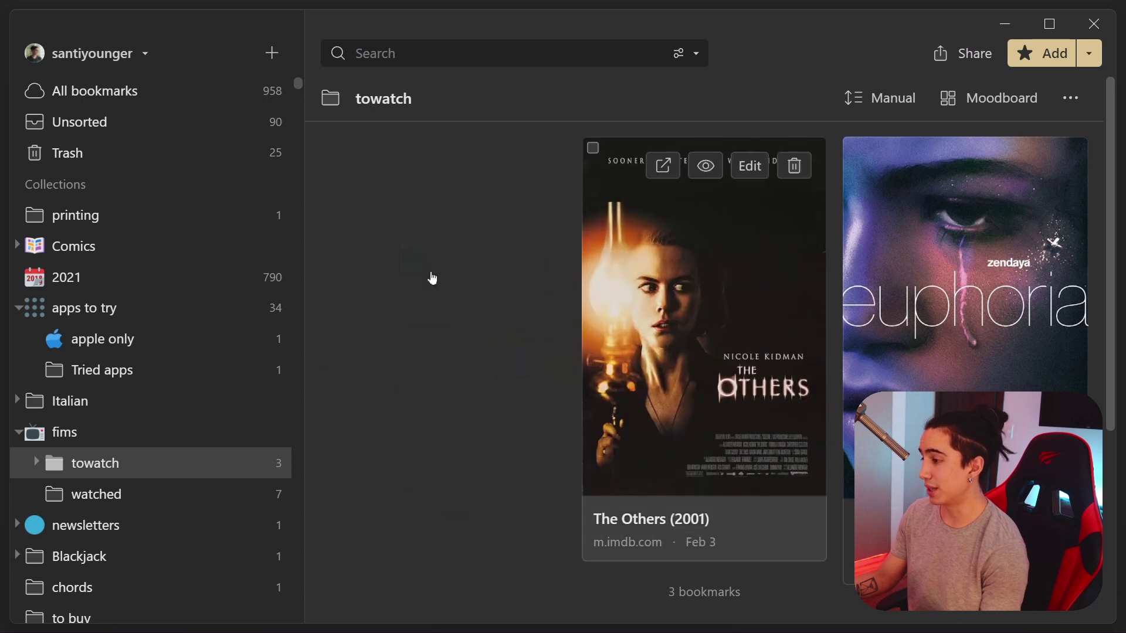
left_click(880, 97)
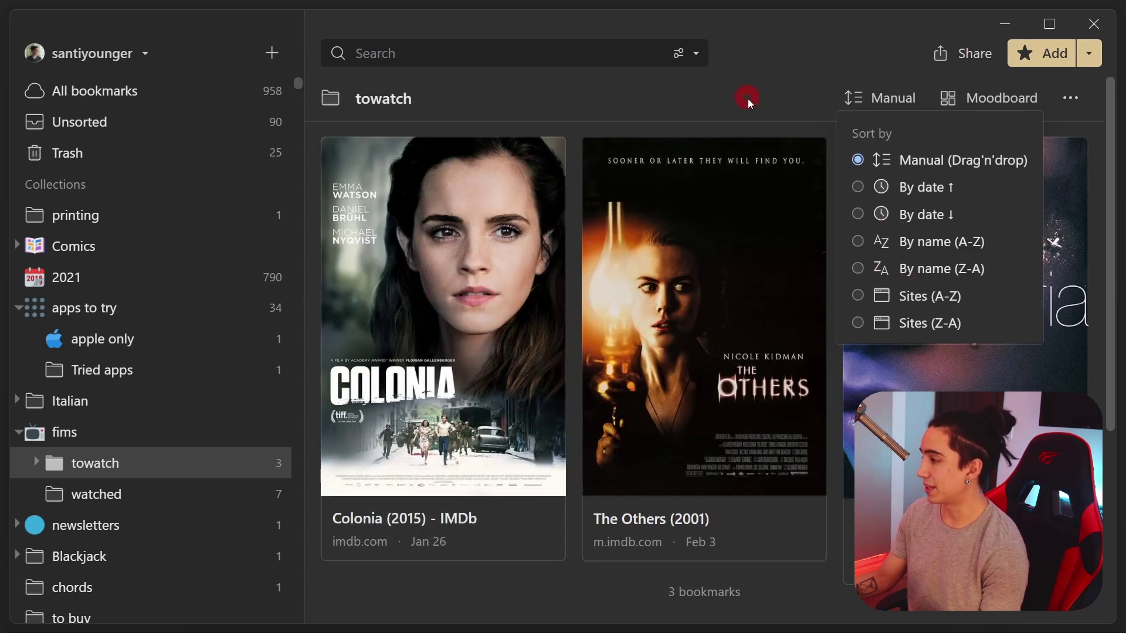
left_click(630, 315)
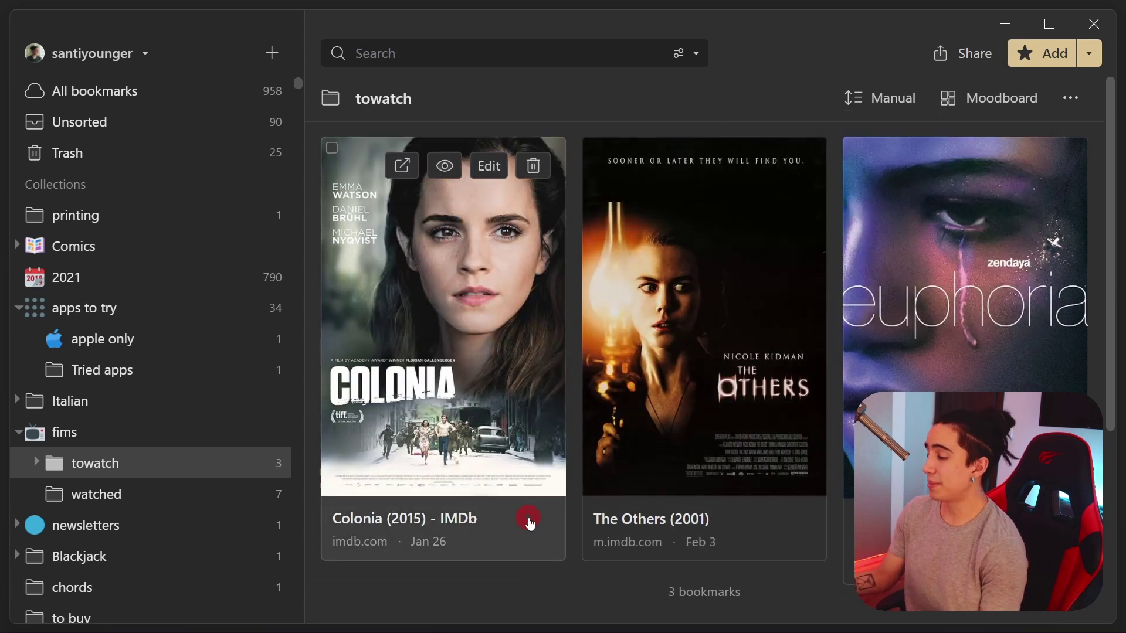